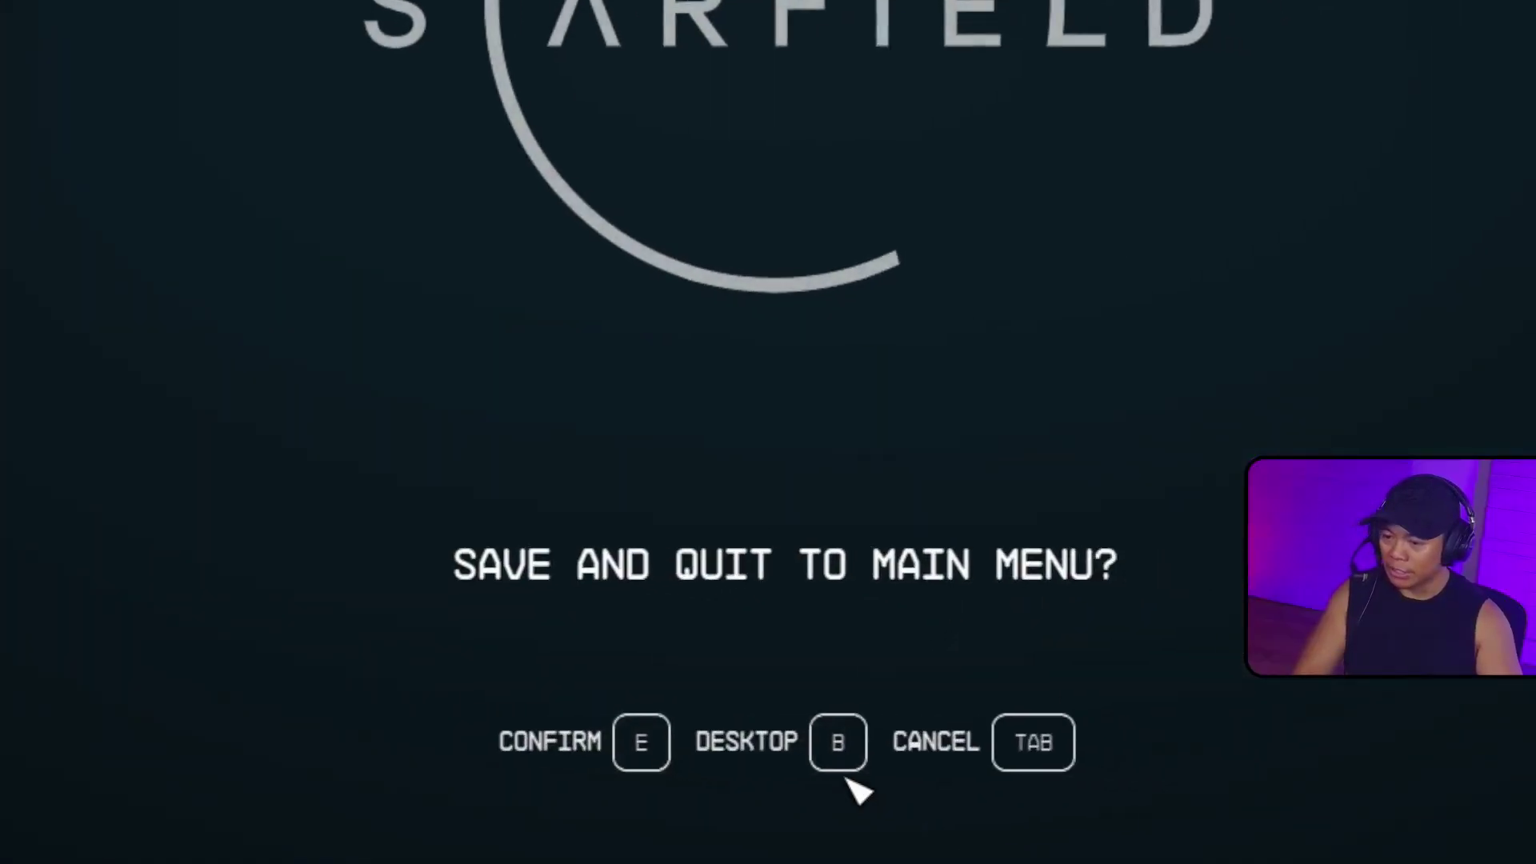
# - Quit the game to the desktop and review the loaded master and plugin files in File > Data
pyautogui.click(838, 742)
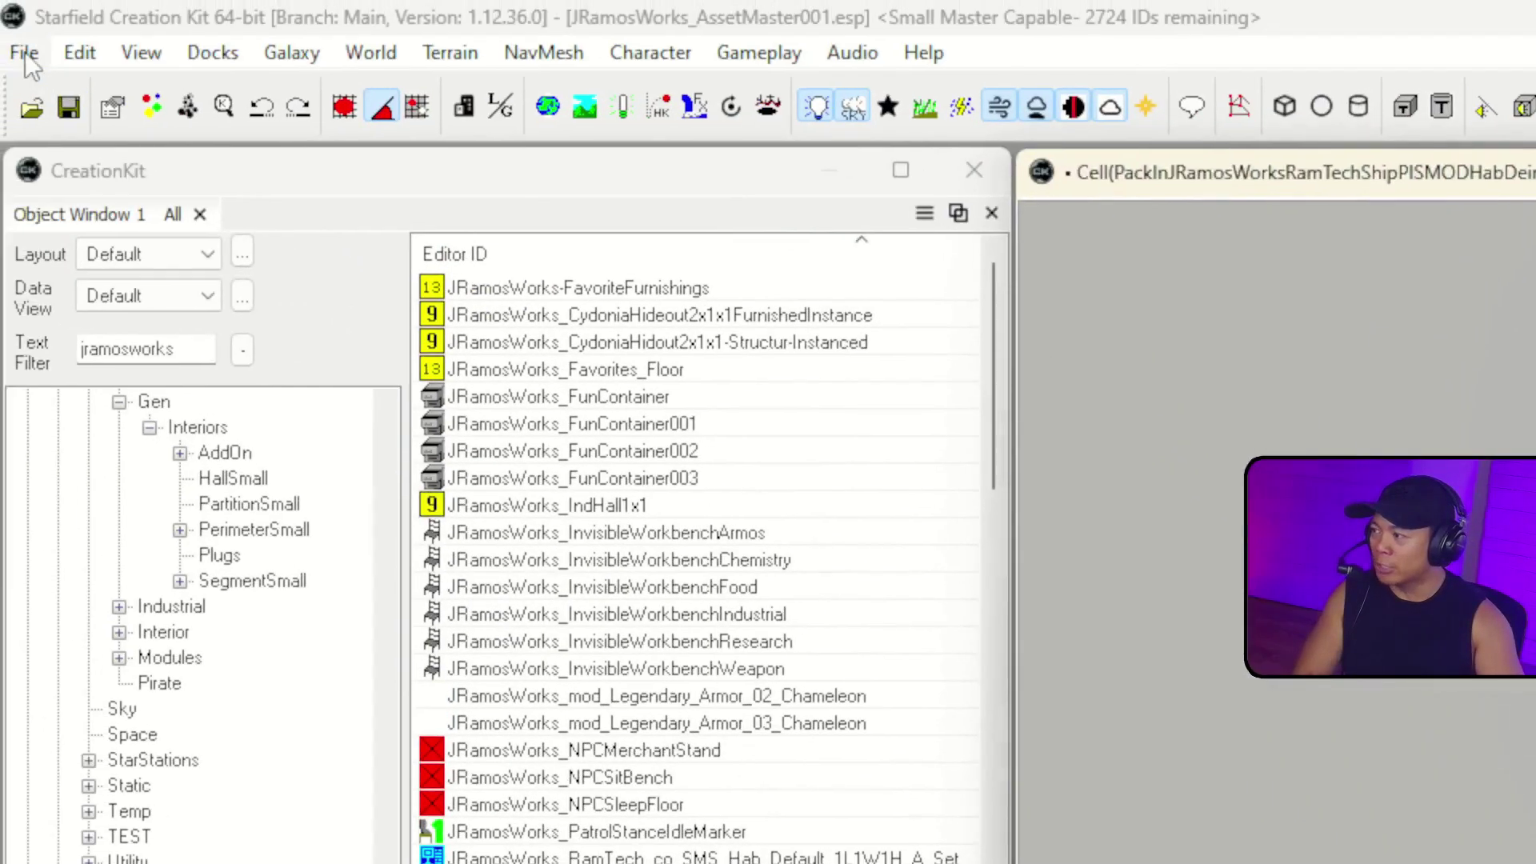
pyautogui.click(26, 51)
pyautogui.click(40, 80)
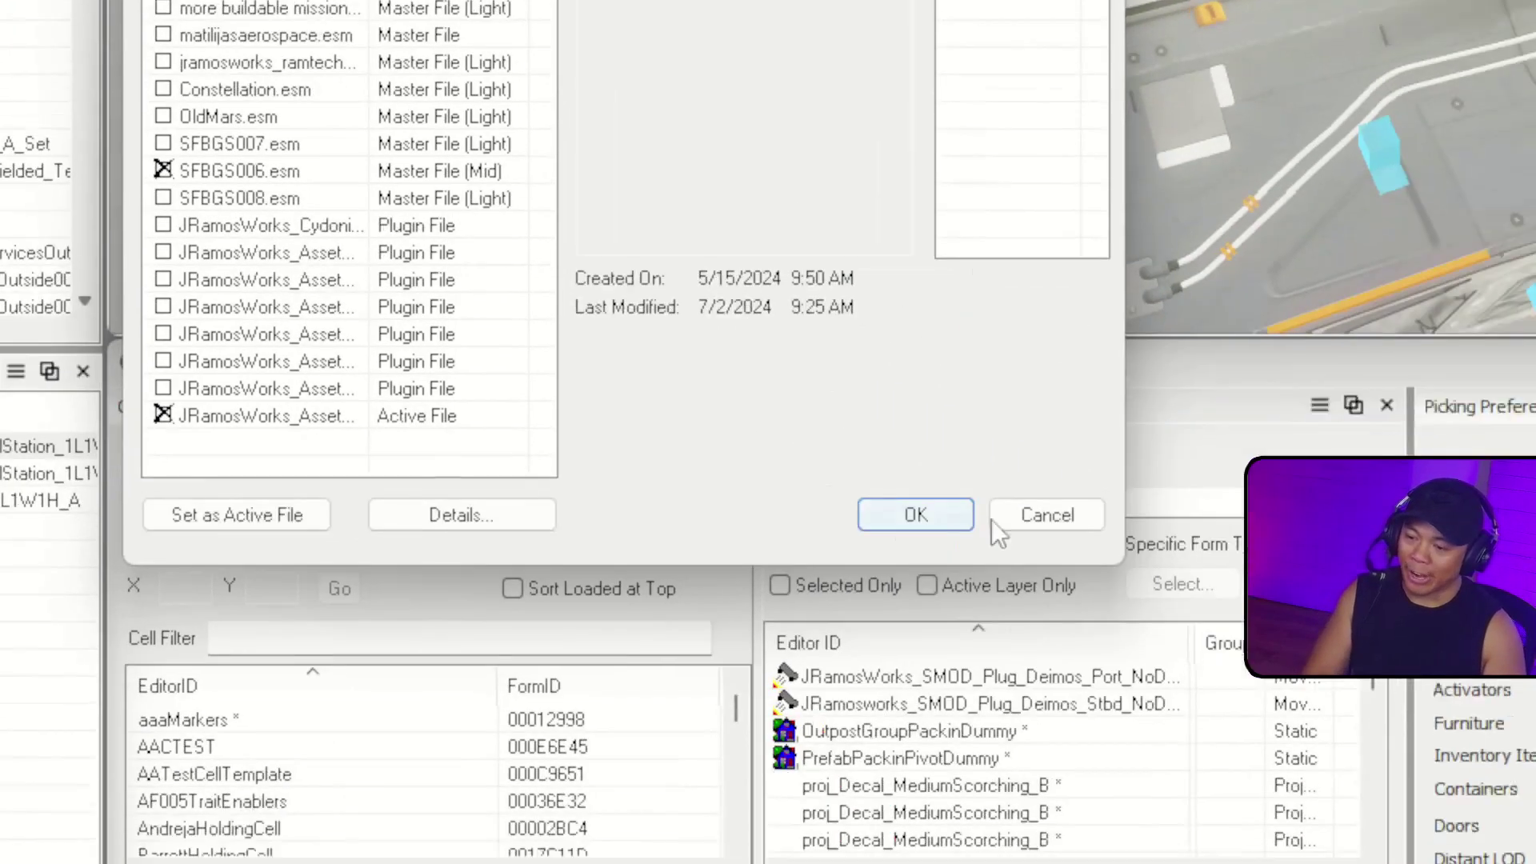
pyautogui.click(1492, 772)
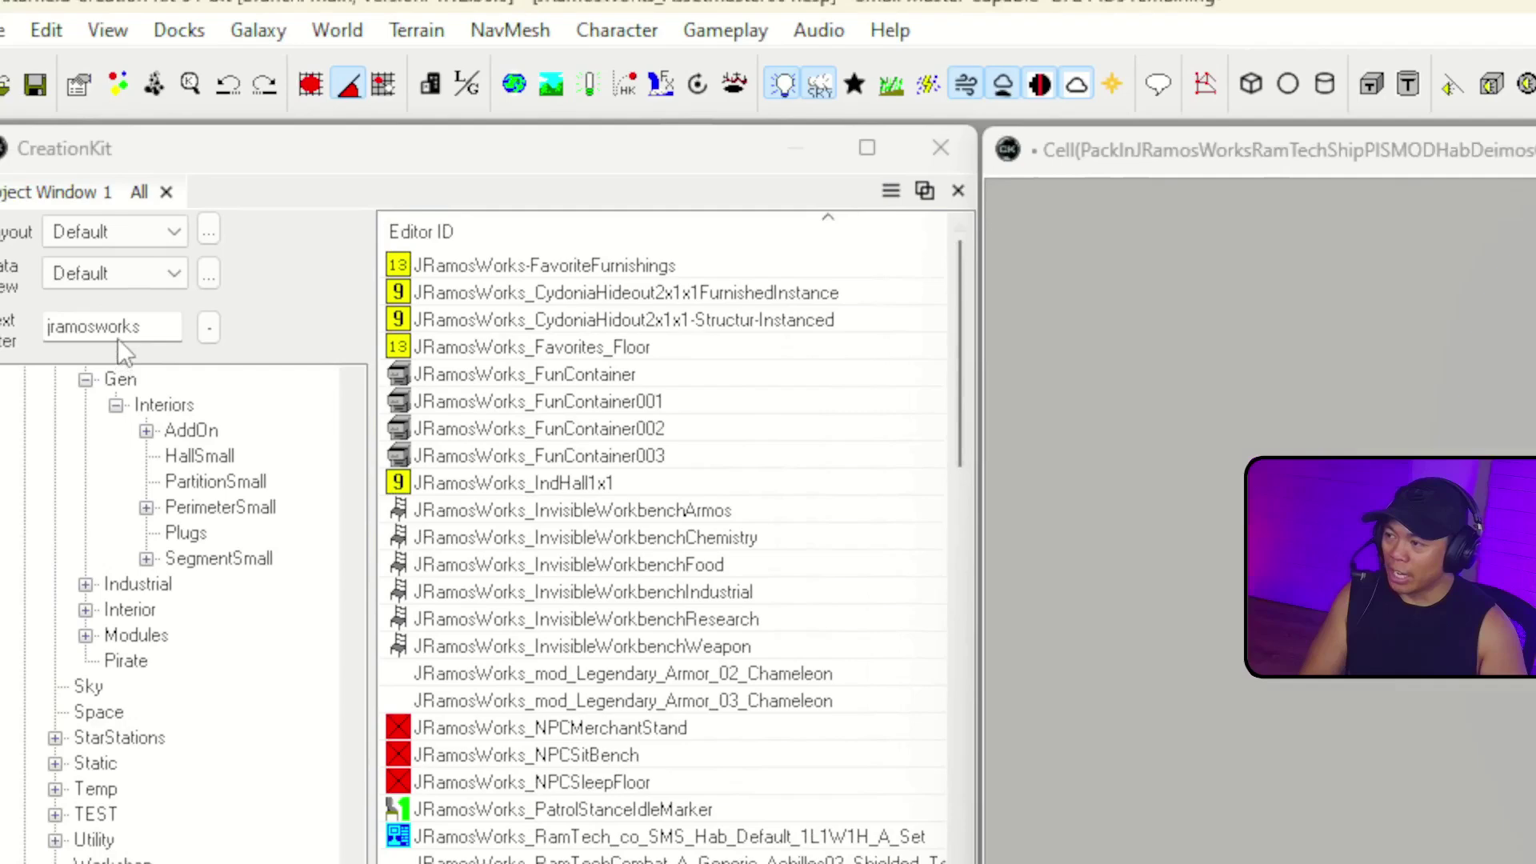
# - Filter the object list for habvariant*deimos, fixing the typo, and select the Deimos 2L1W1H form list
pyautogui.doubleClick(120, 328)
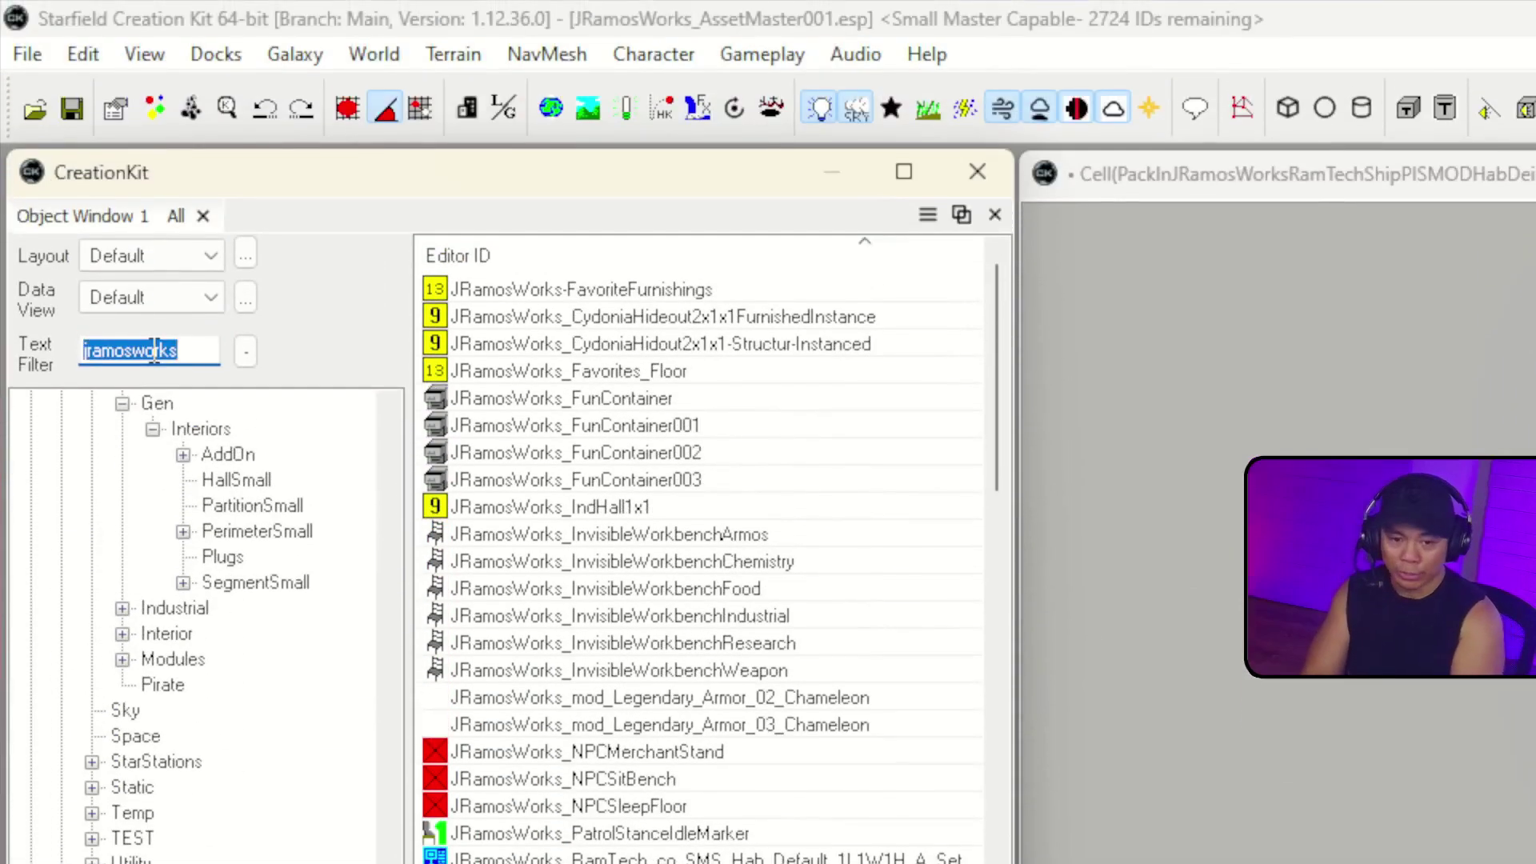
pyautogui.write('habvaraitns*deimos')
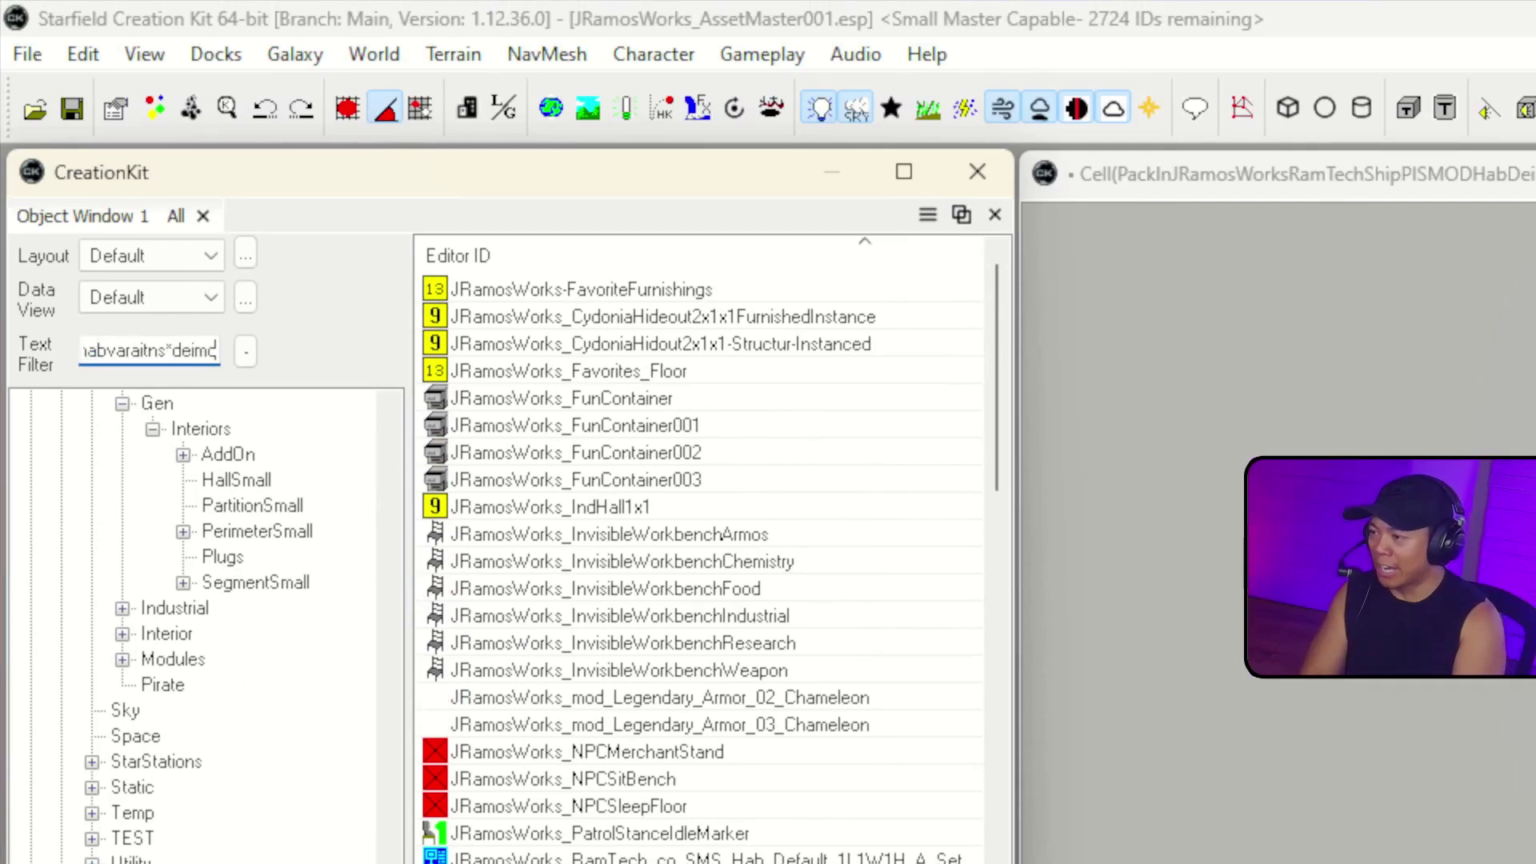
pyautogui.moveTo(178, 359); pyautogui.dragTo(84, 352)
pyautogui.click(172, 350)
pyautogui.press('BackSpace')
pyautogui.press('BackSpace')
pyautogui.press('BackSpace')
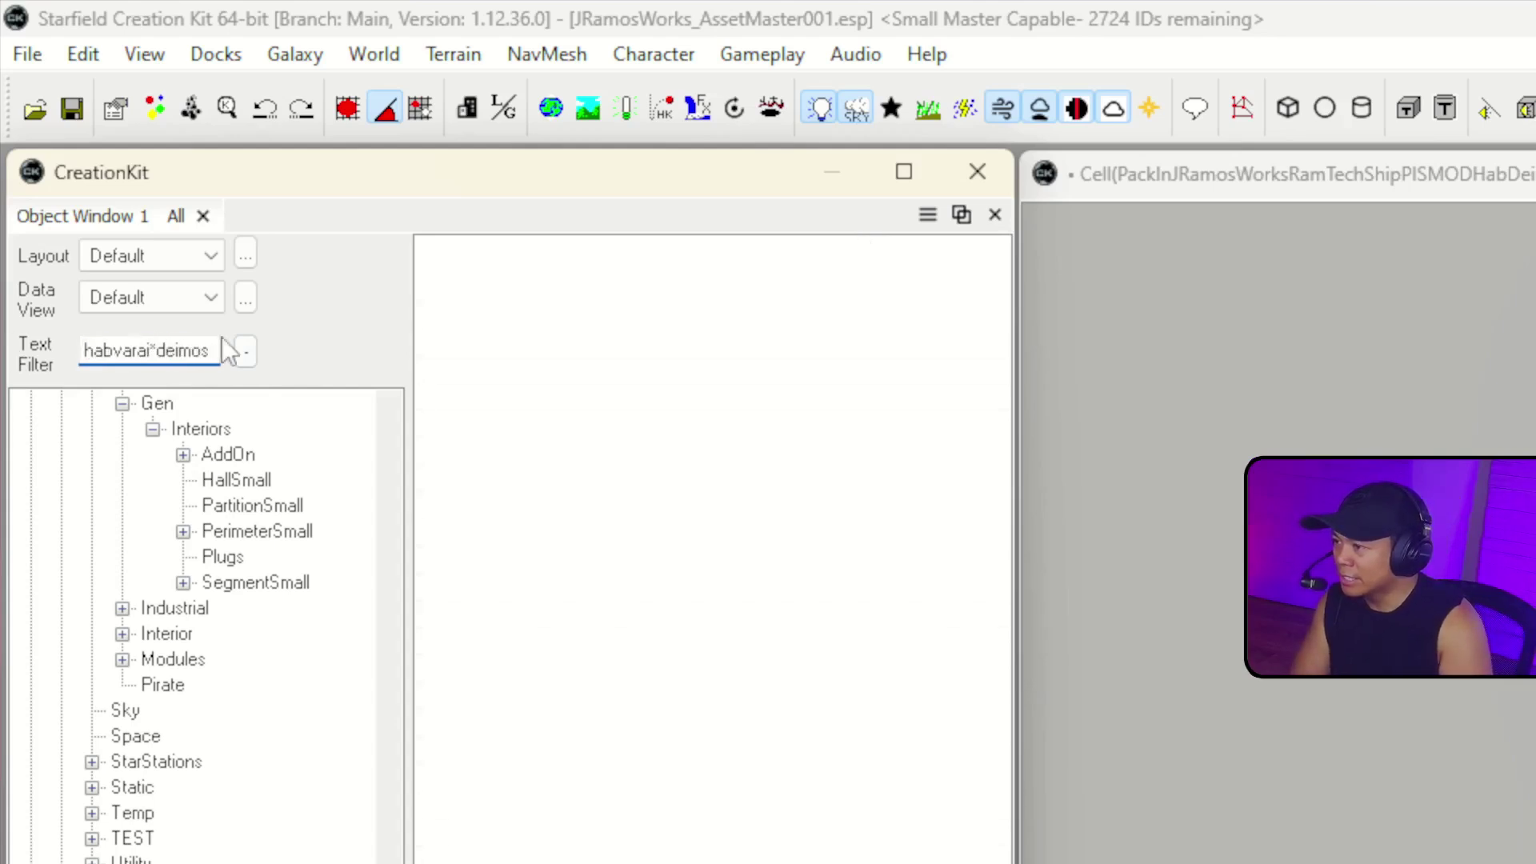
pyautogui.press('BackSpace')
pyautogui.press('BackSpace')
pyautogui.write('iant')
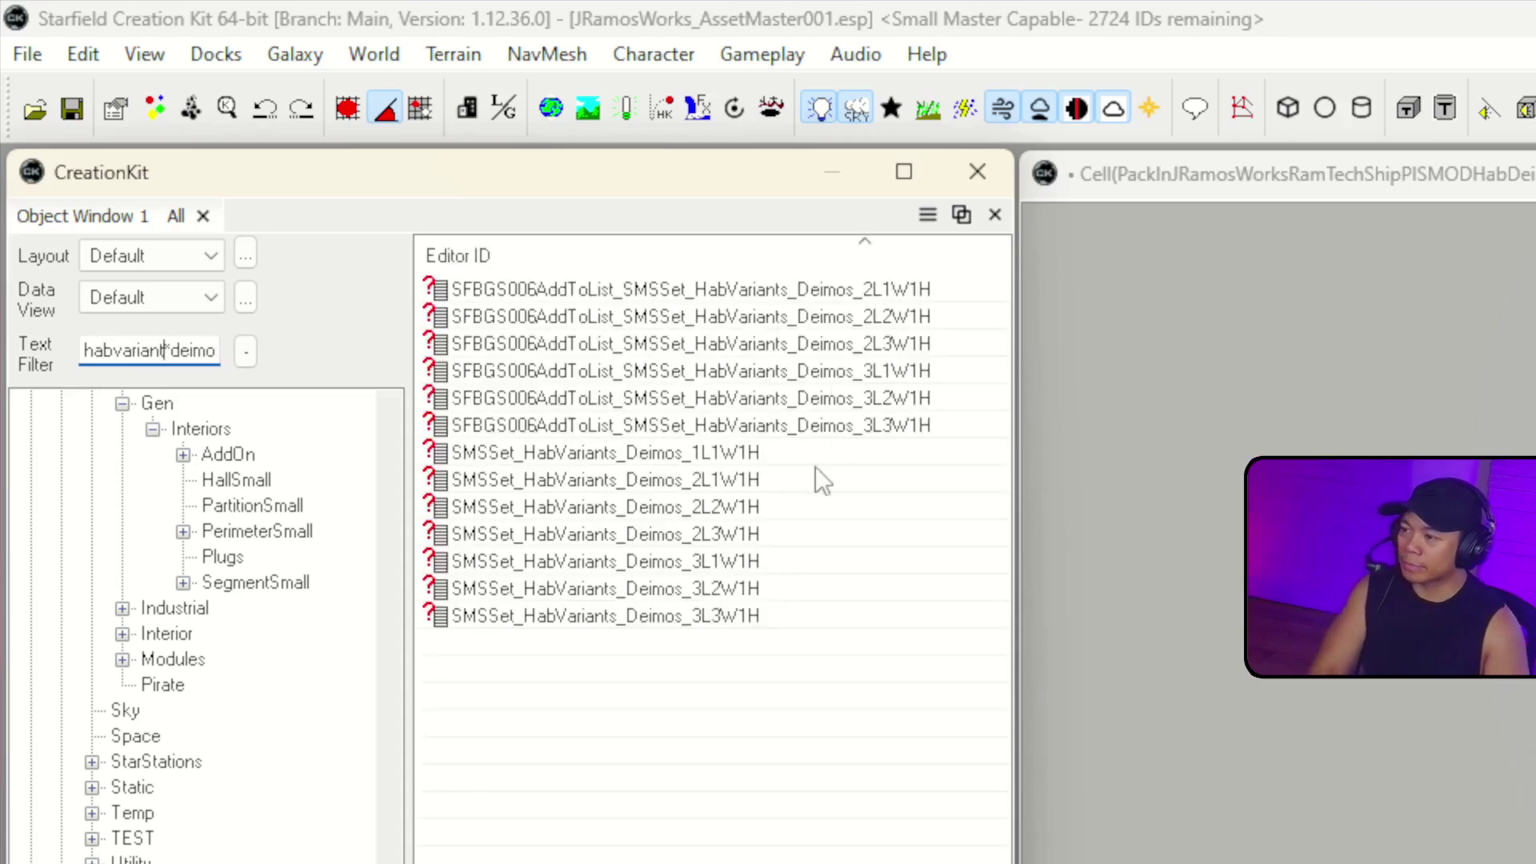
pyautogui.click(615, 454)
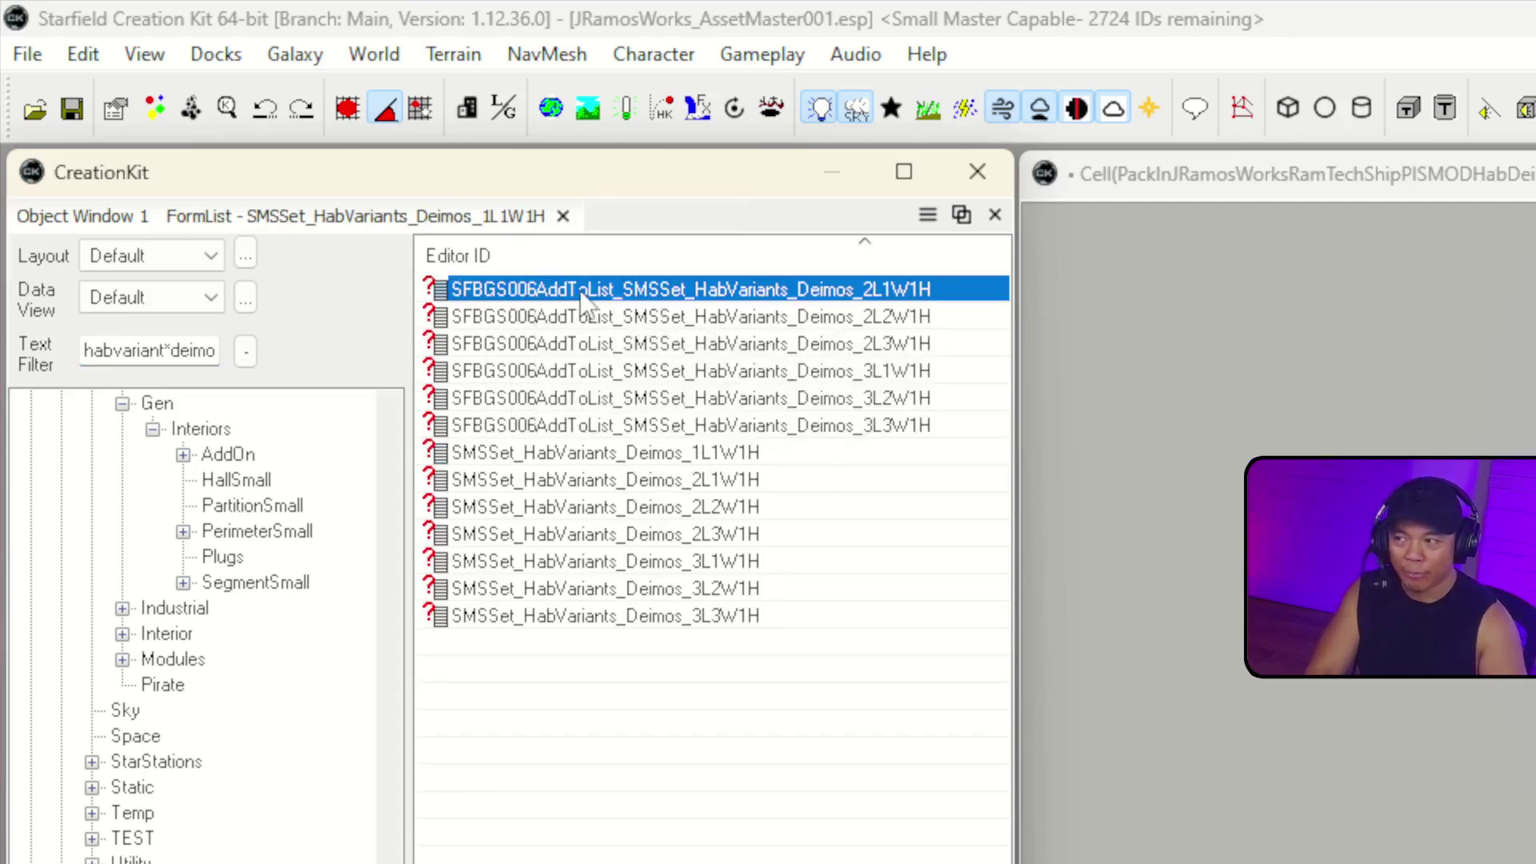
pyautogui.click(645, 479)
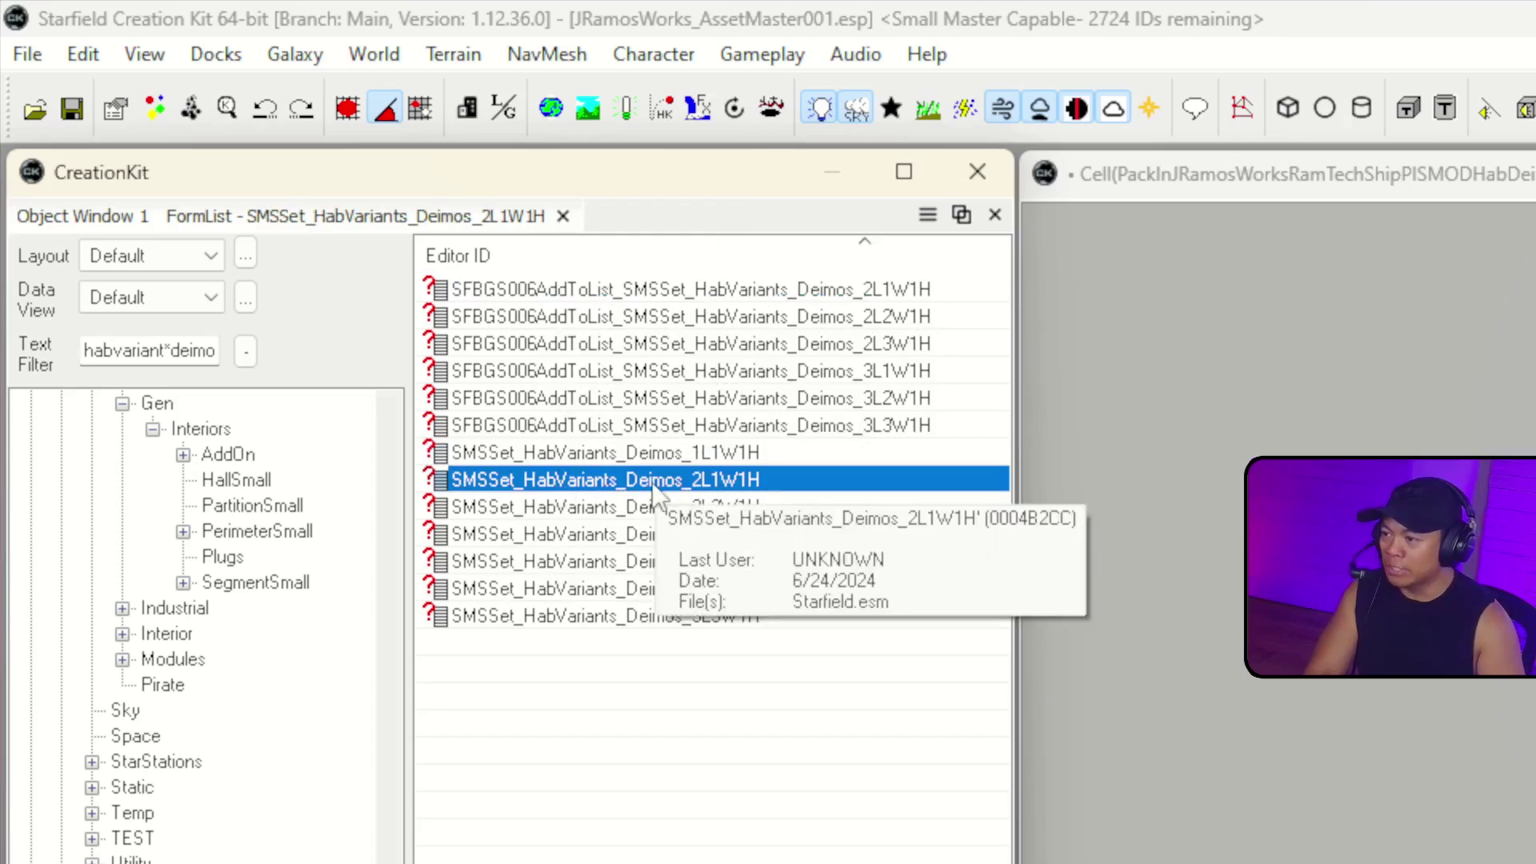
pyautogui.doubleClick(720, 480)
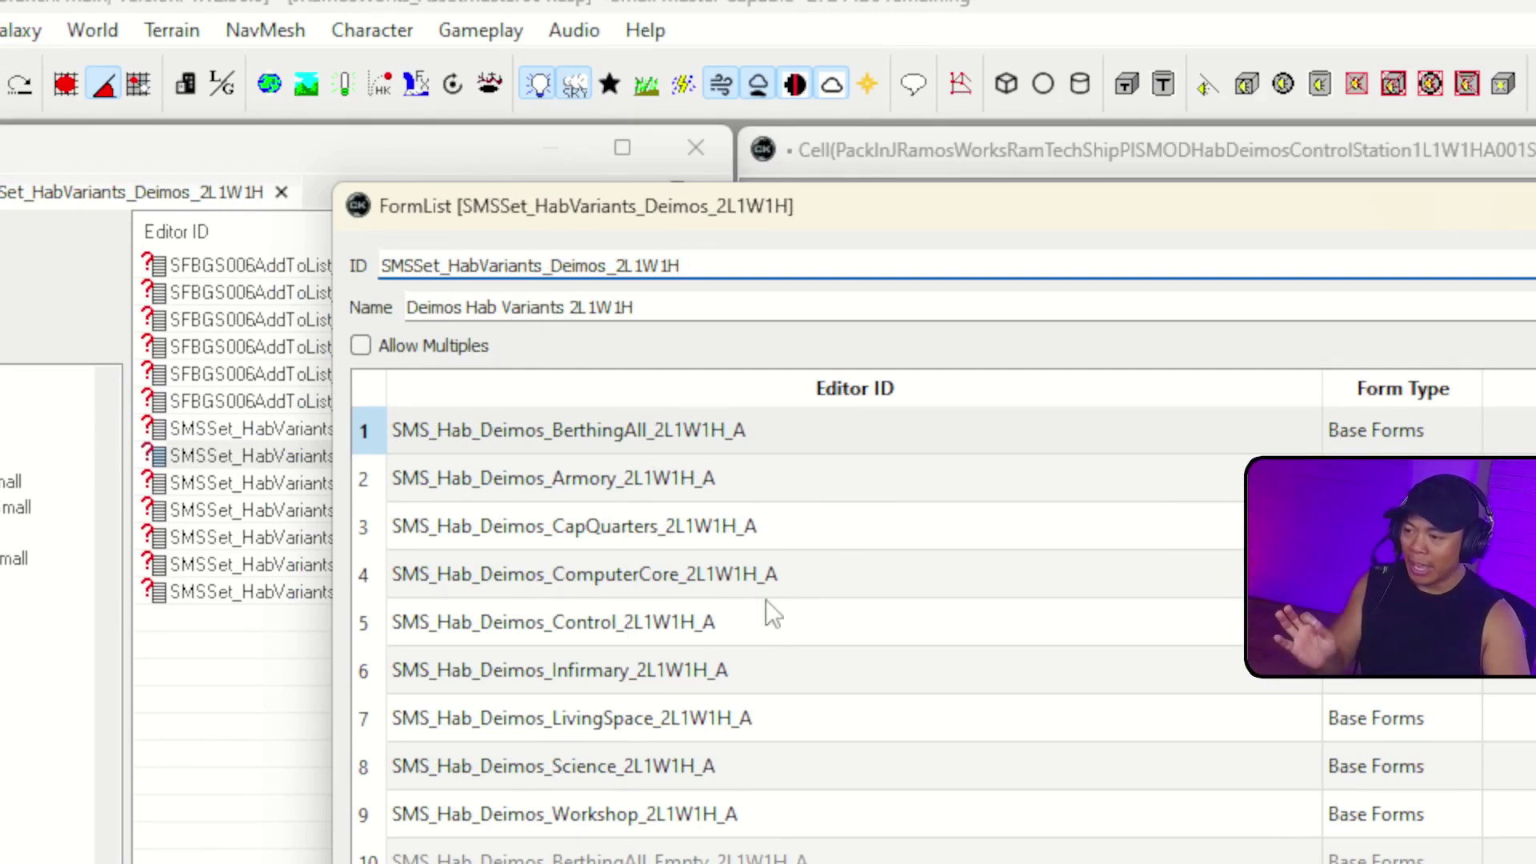
pyautogui.scroll(-3, 773, 636)
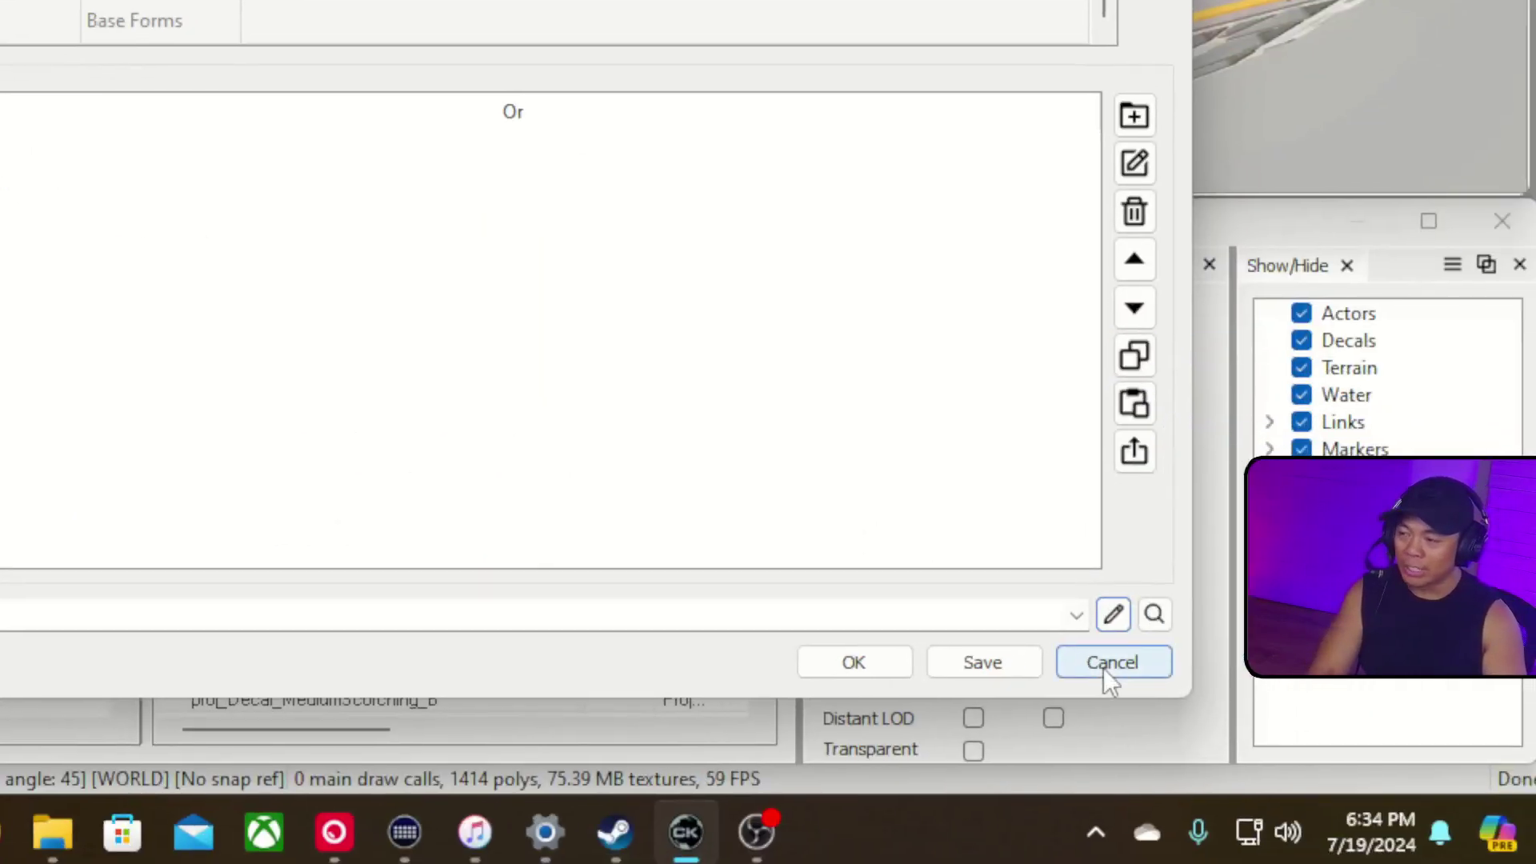
pyautogui.click(1104, 662)
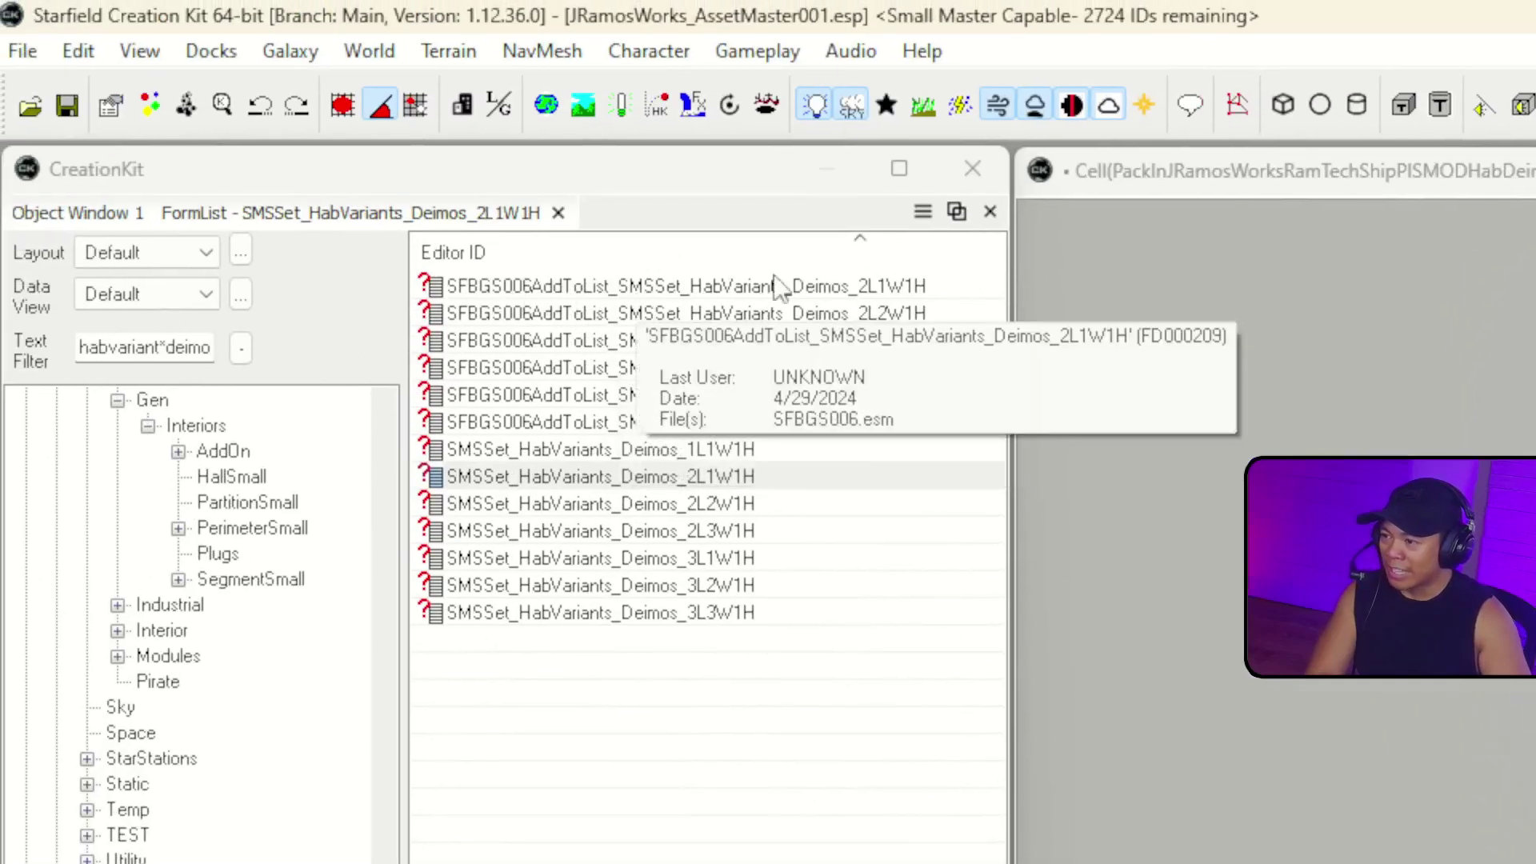
pyautogui.doubleClick(799, 288)
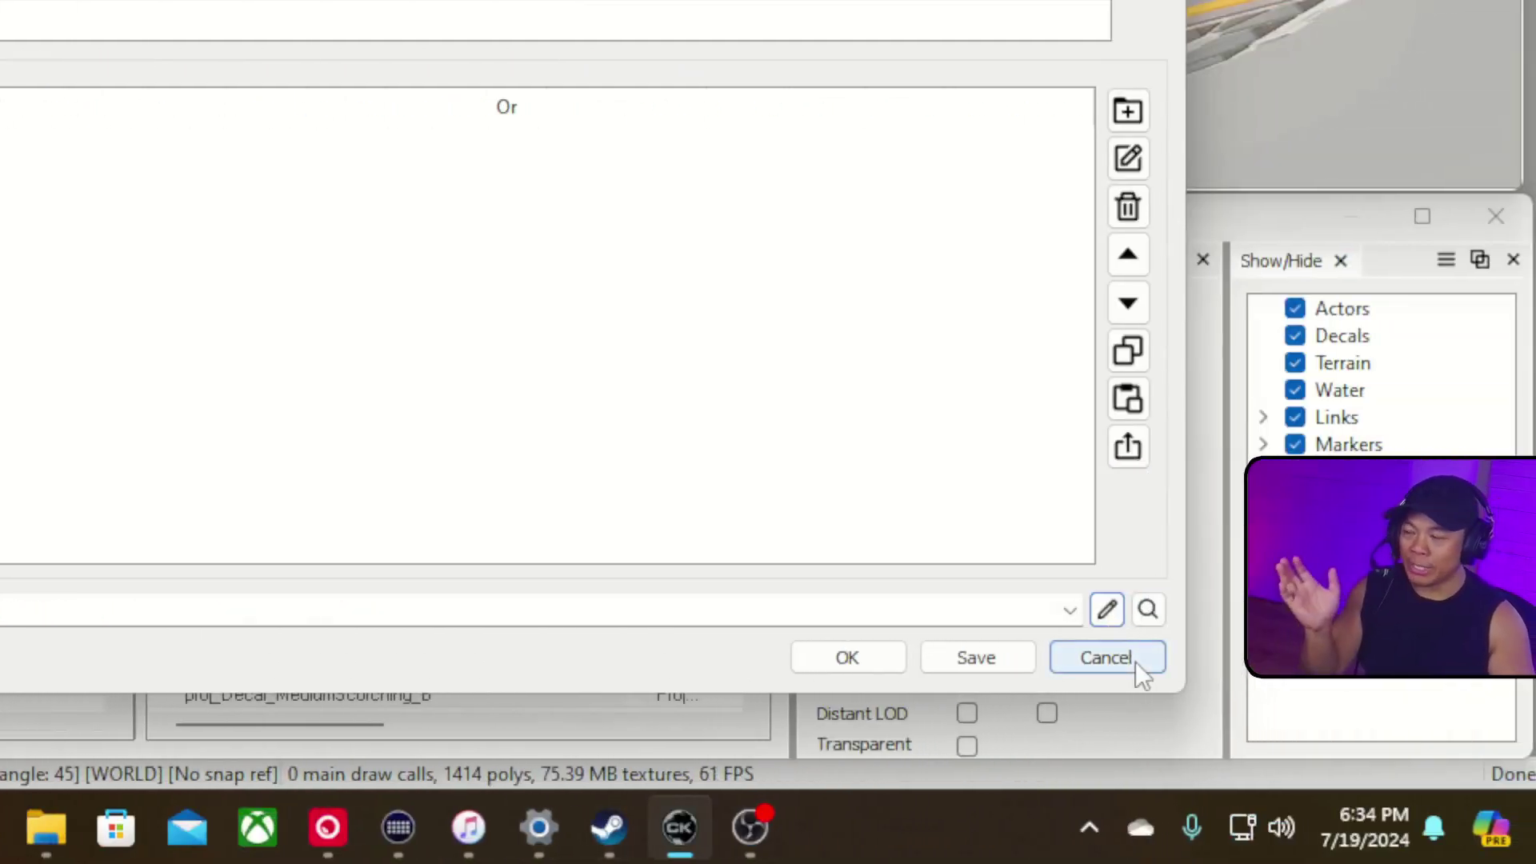
pyautogui.click(1186, 658)
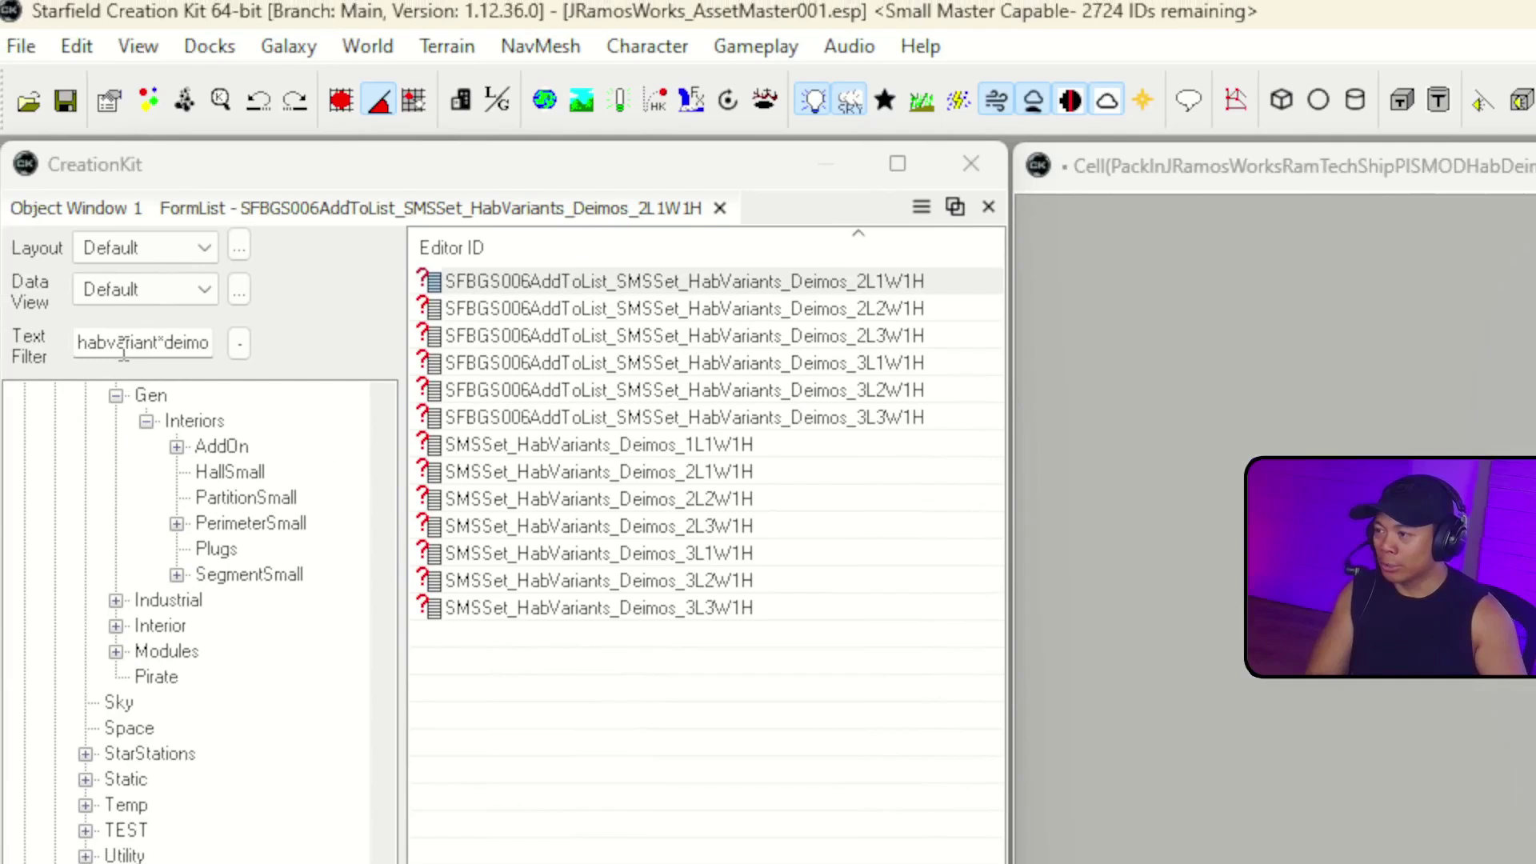
# - Filter the object list for shipmodulerec and open the ShipModuleRecipeCategories form list
pyautogui.doubleClick(131, 345)
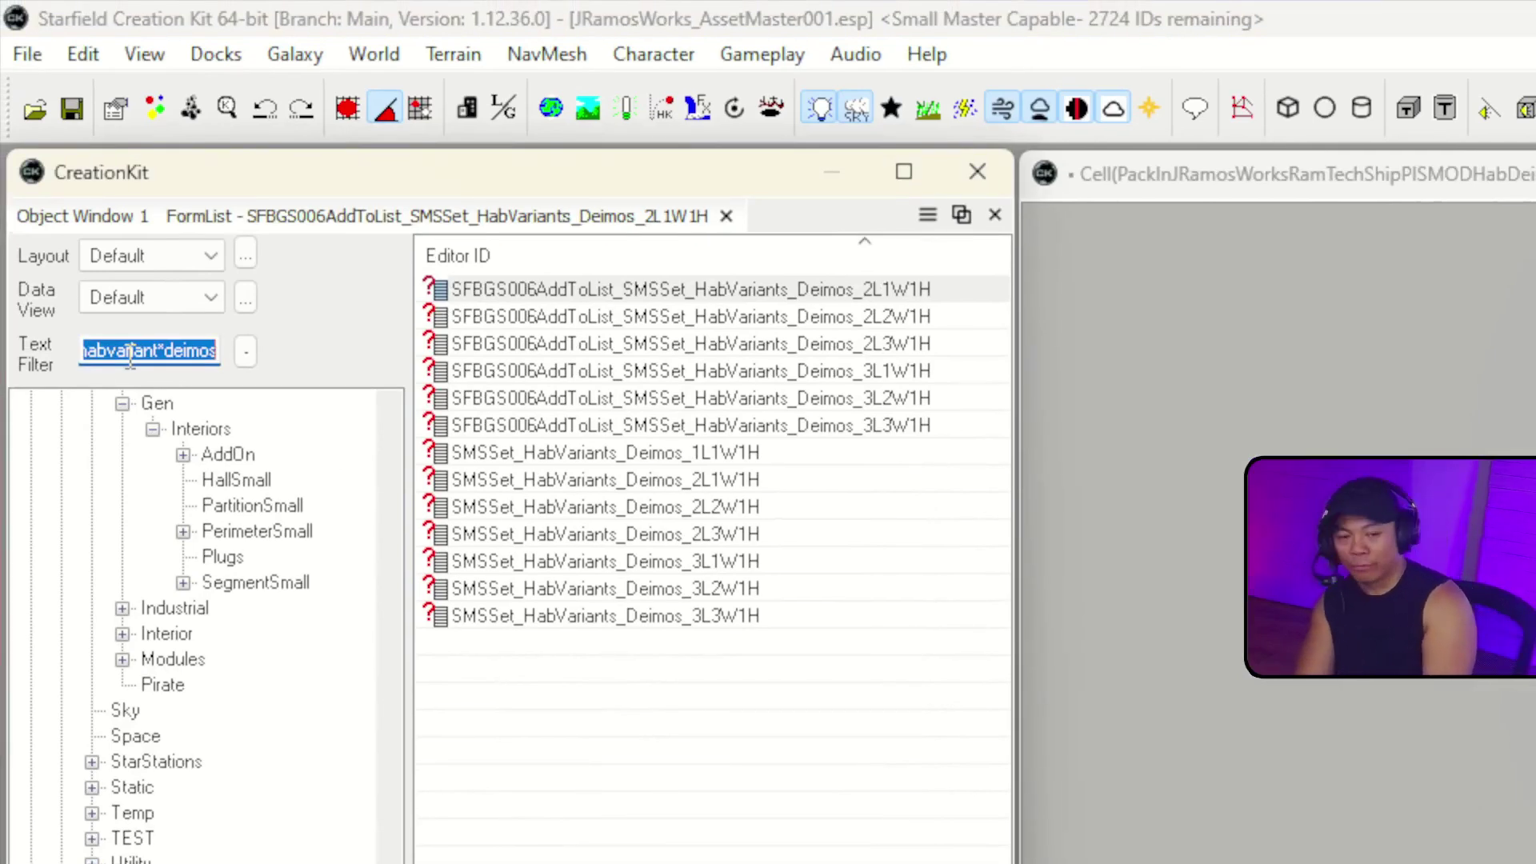
pyautogui.write('sh')
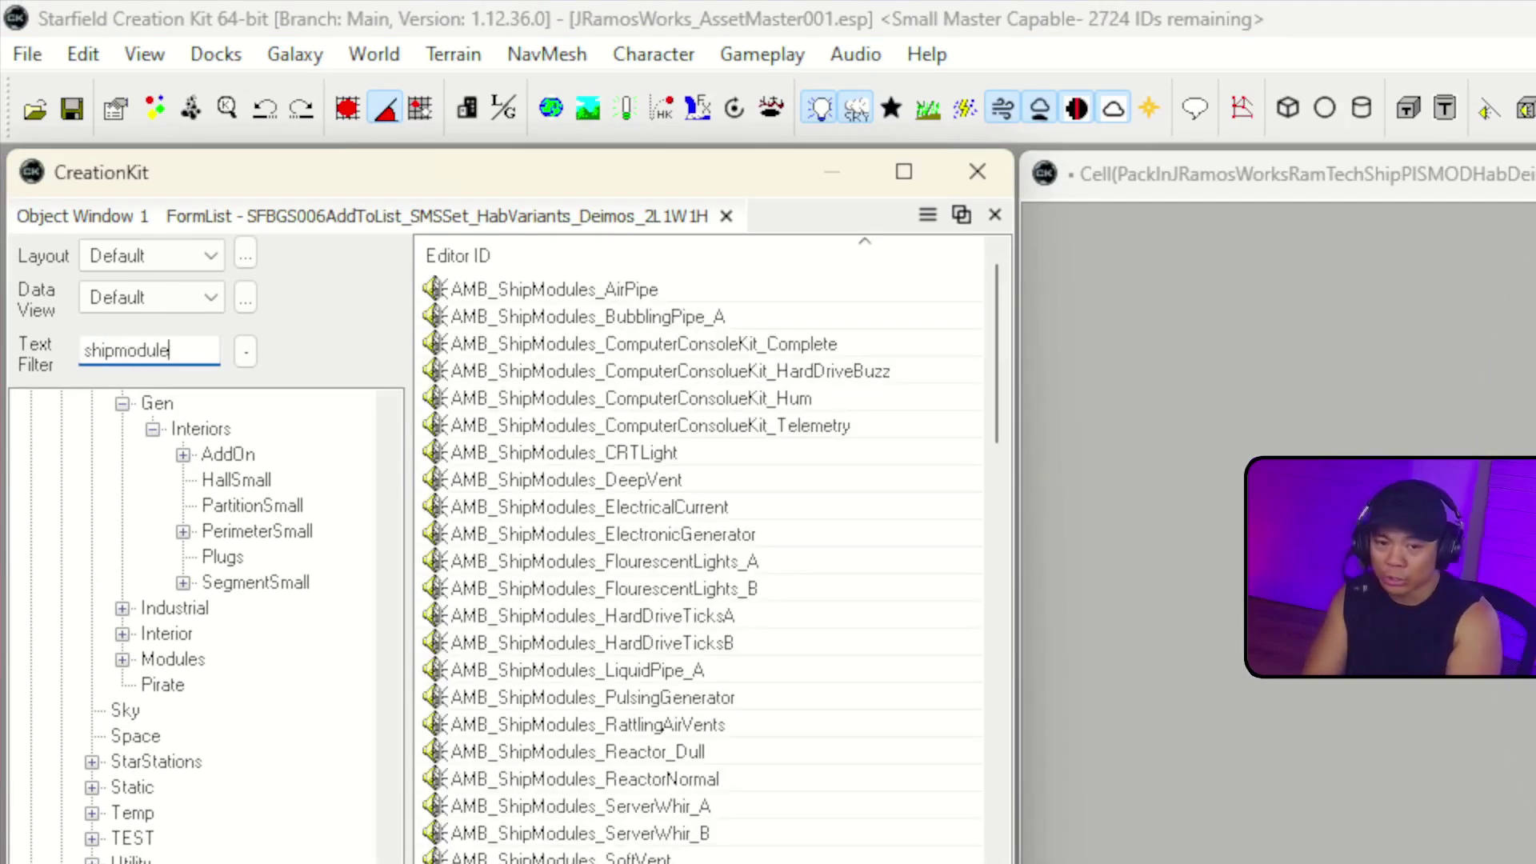
pyautogui.write('ipmodulerecipe')
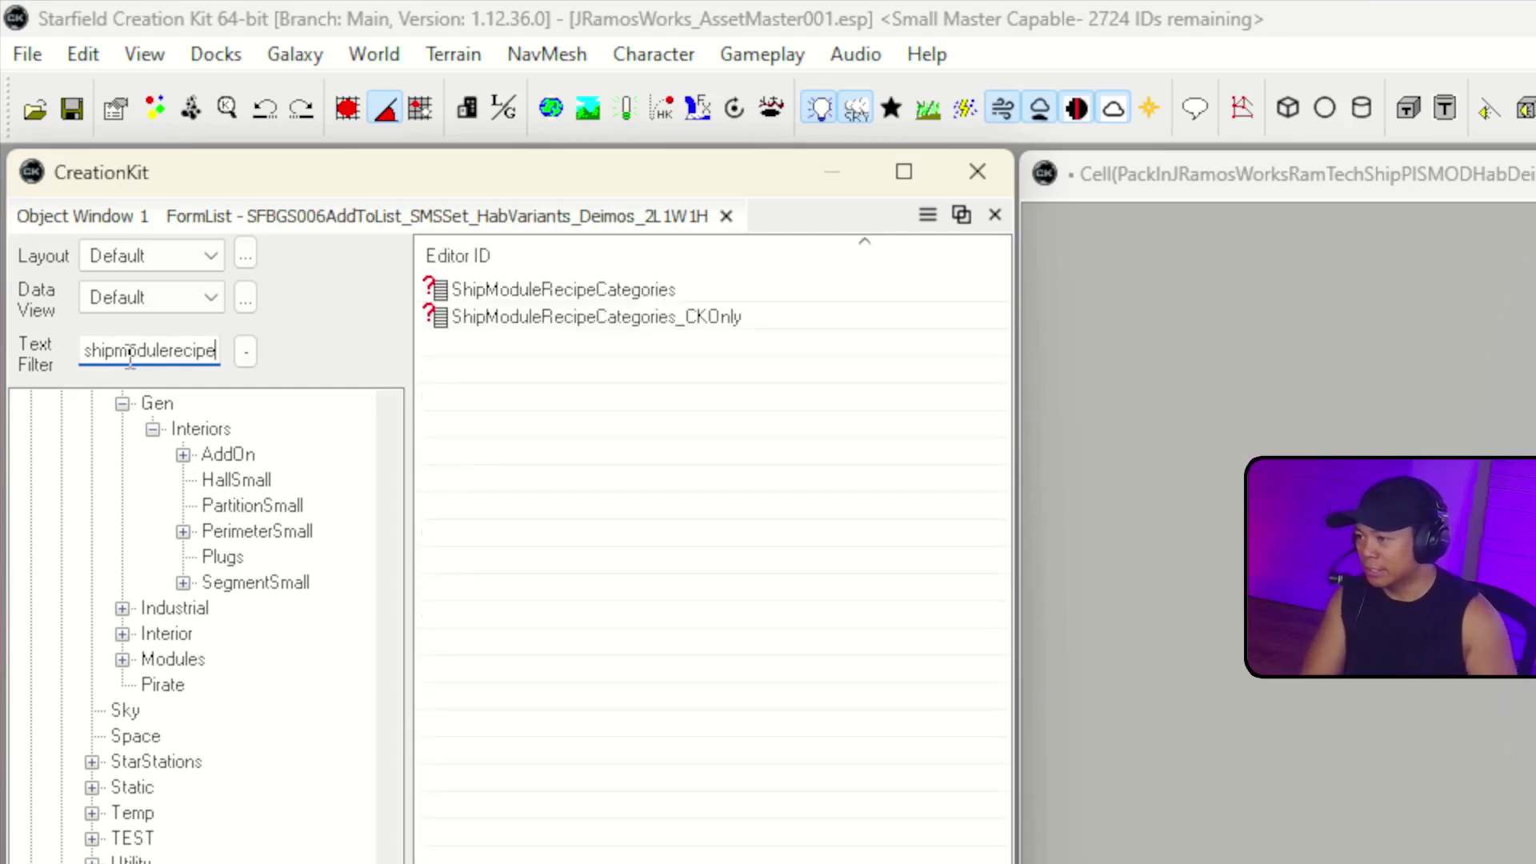
pyautogui.doubleClick(610, 293)
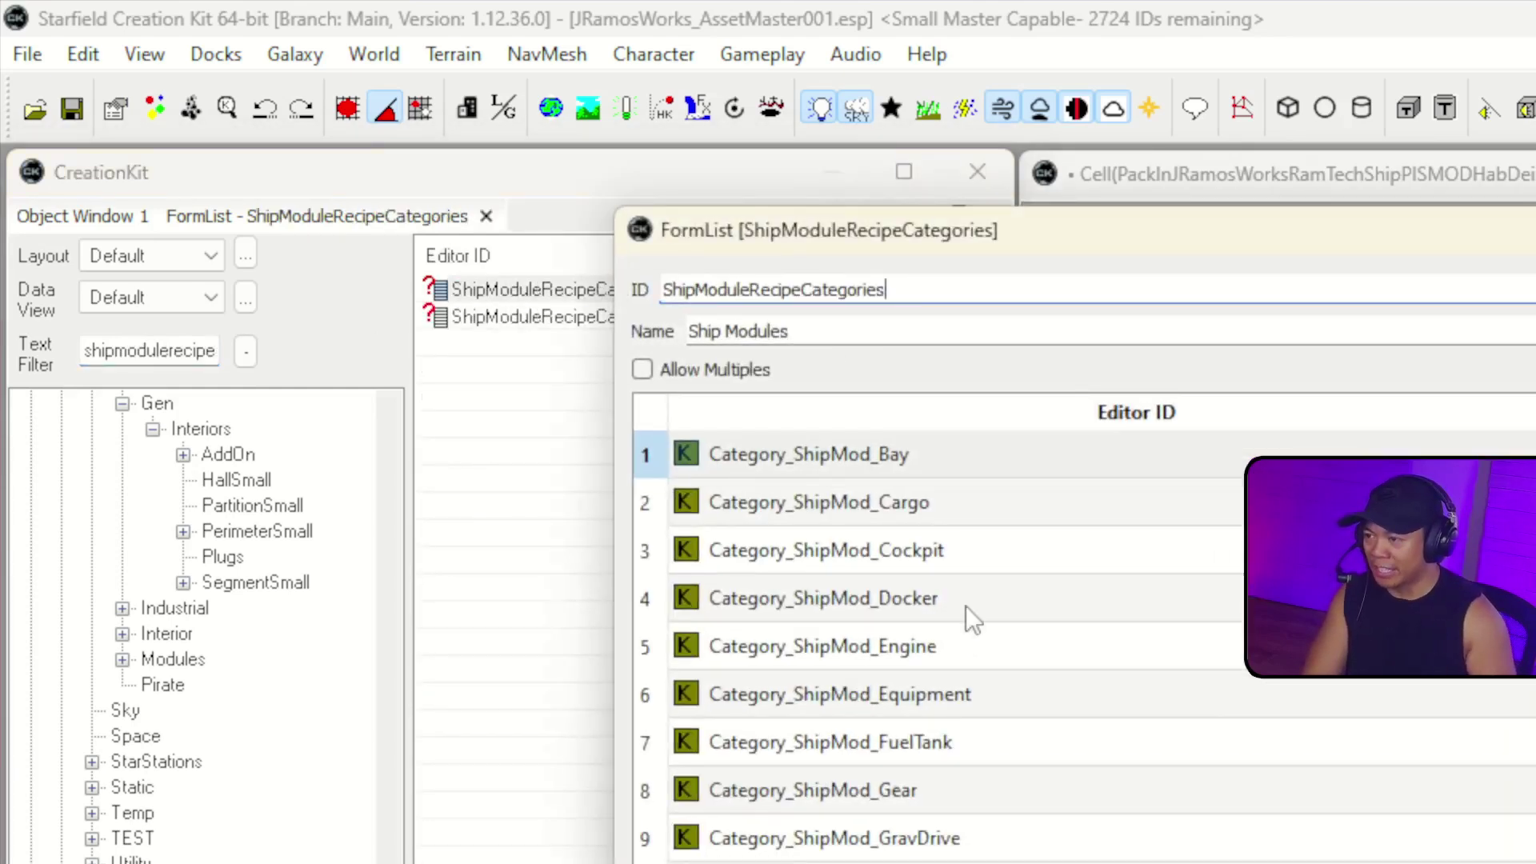
# - Scroll through its keyword entries, picking out Category_ShipMod_RamTech_Hab
pyautogui.scroll(-3, 966, 606)
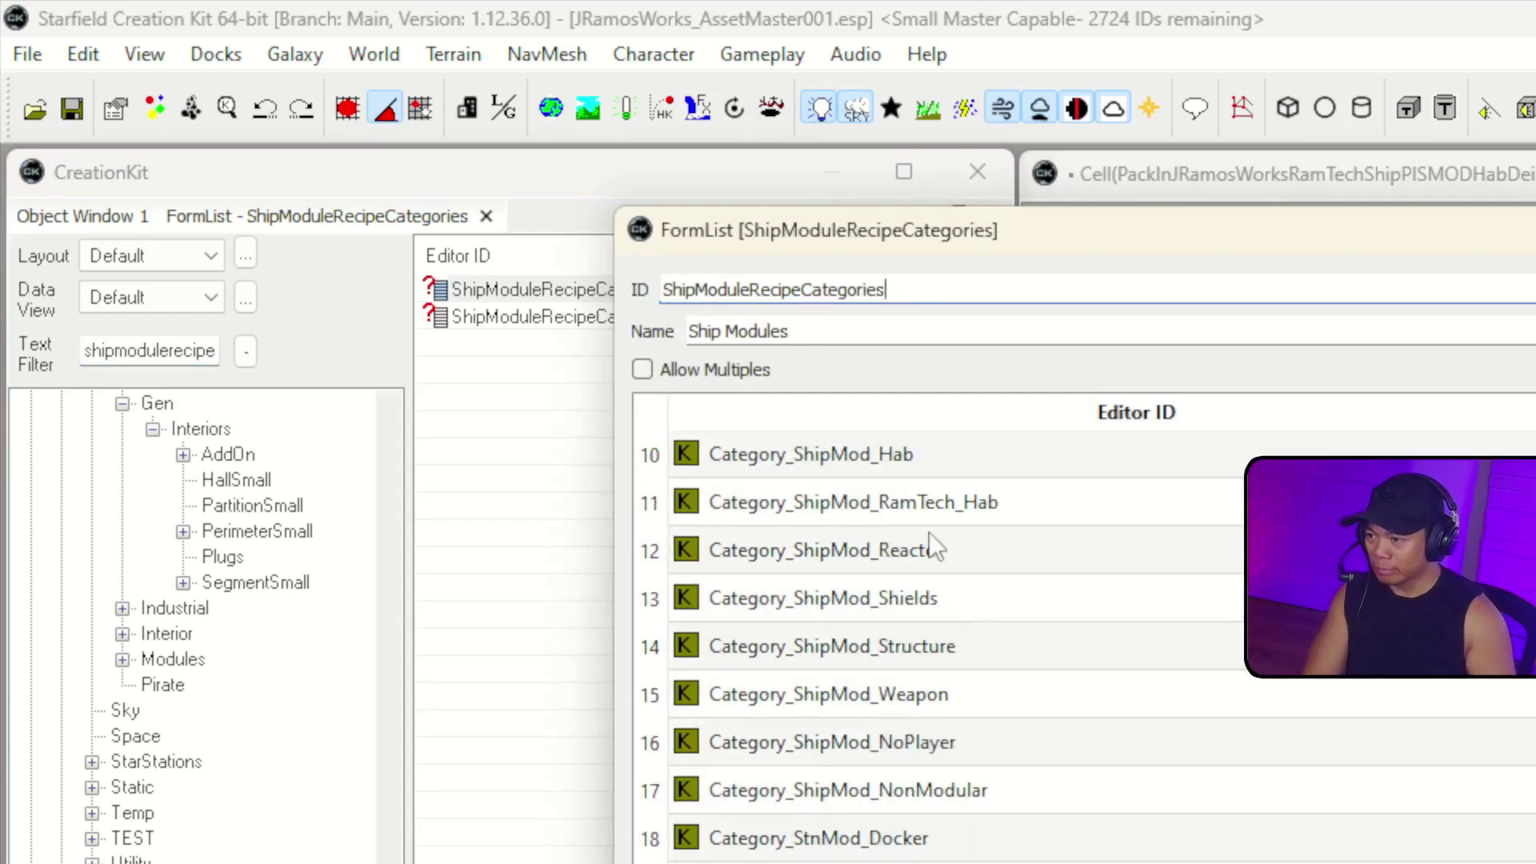
pyautogui.click(975, 512)
pyautogui.scroll(2, 1012, 592)
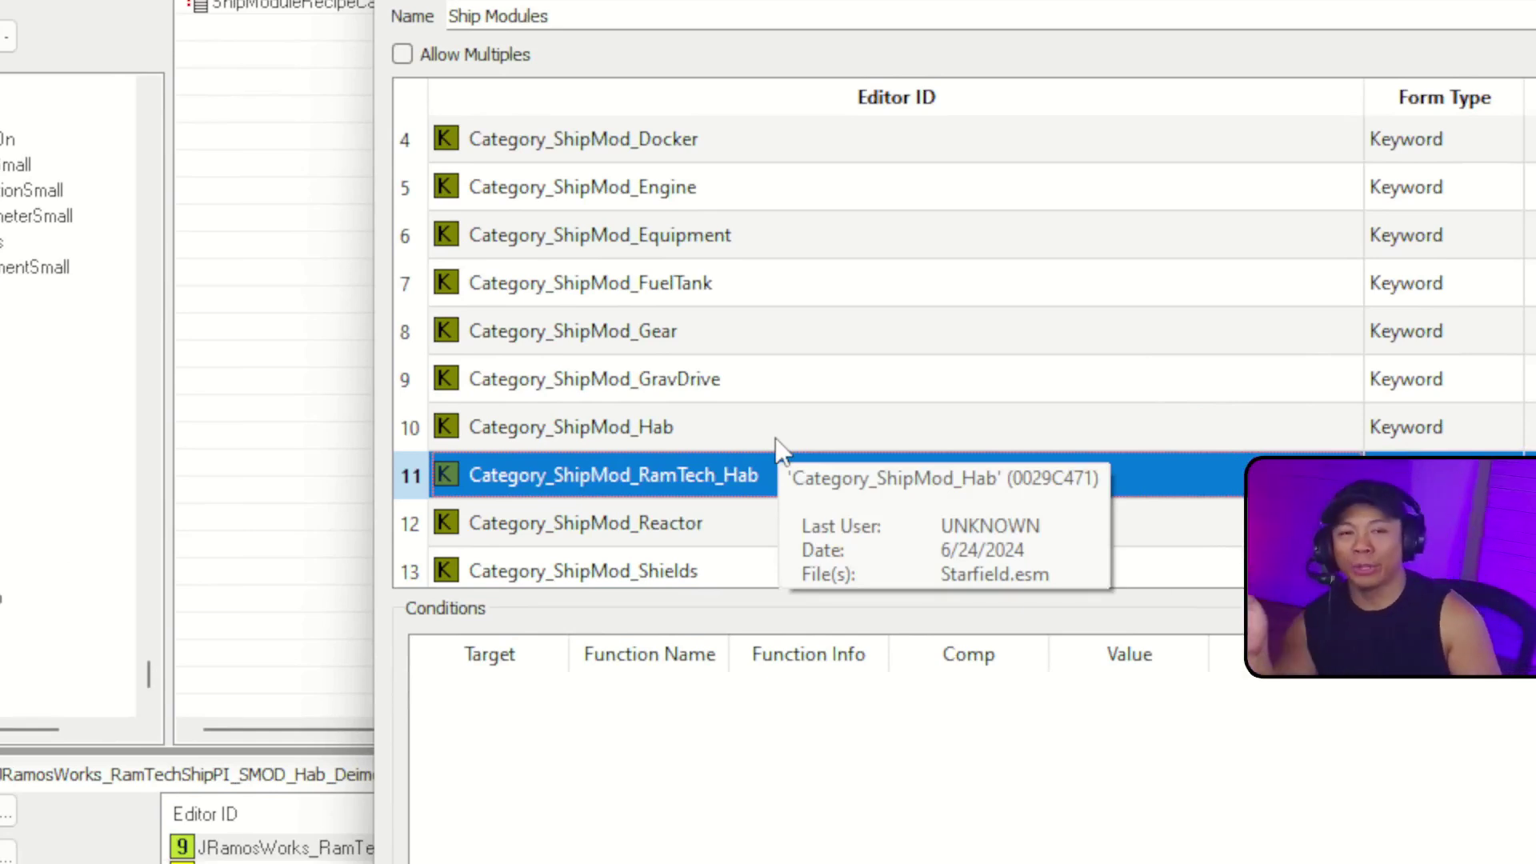
pyautogui.scroll(-4, 775, 438)
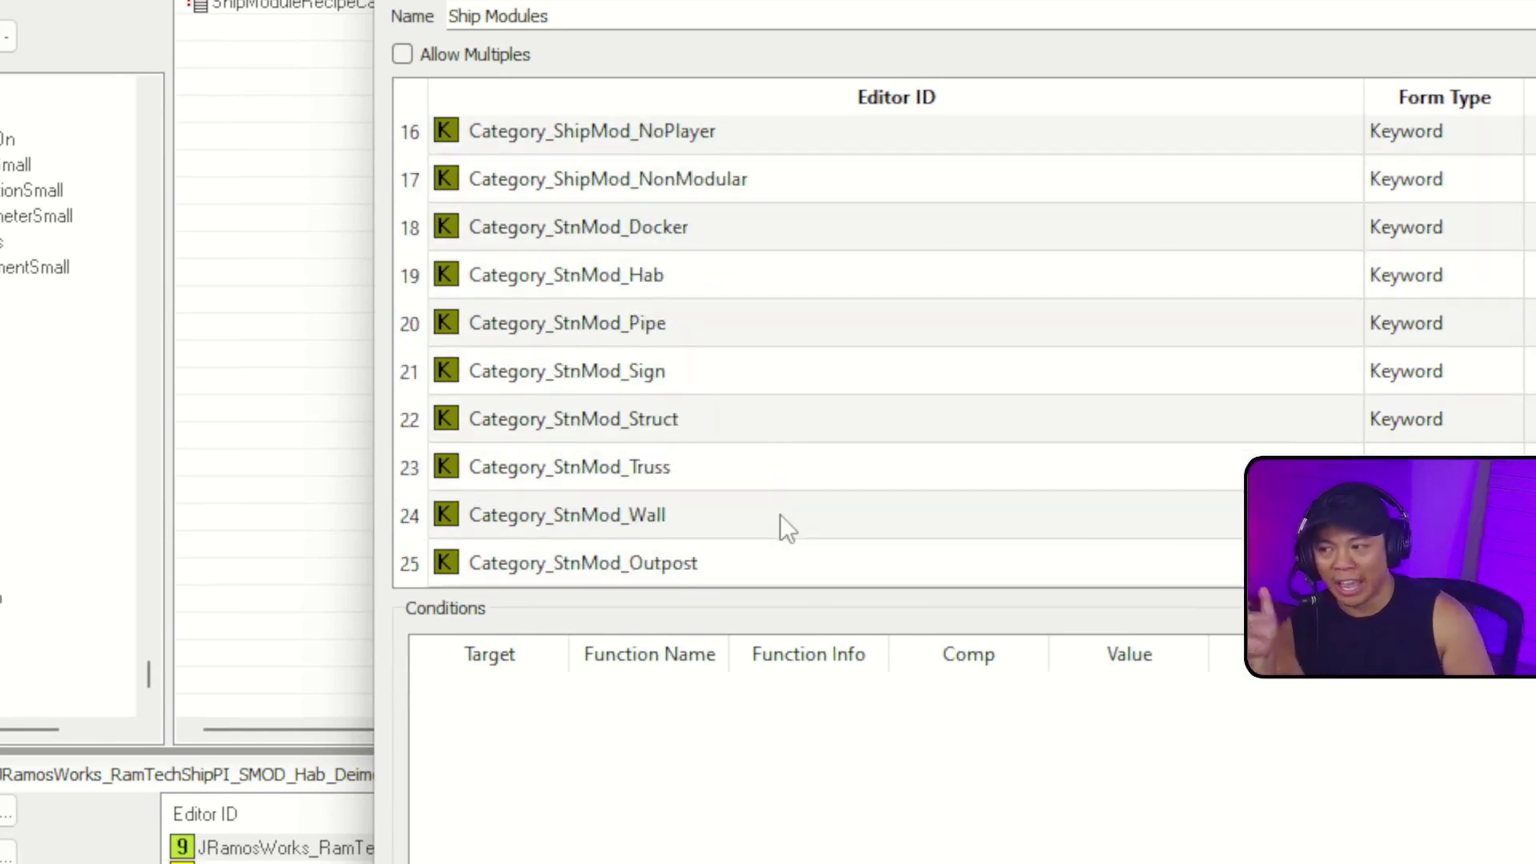
pyautogui.scroll(2, 789, 545)
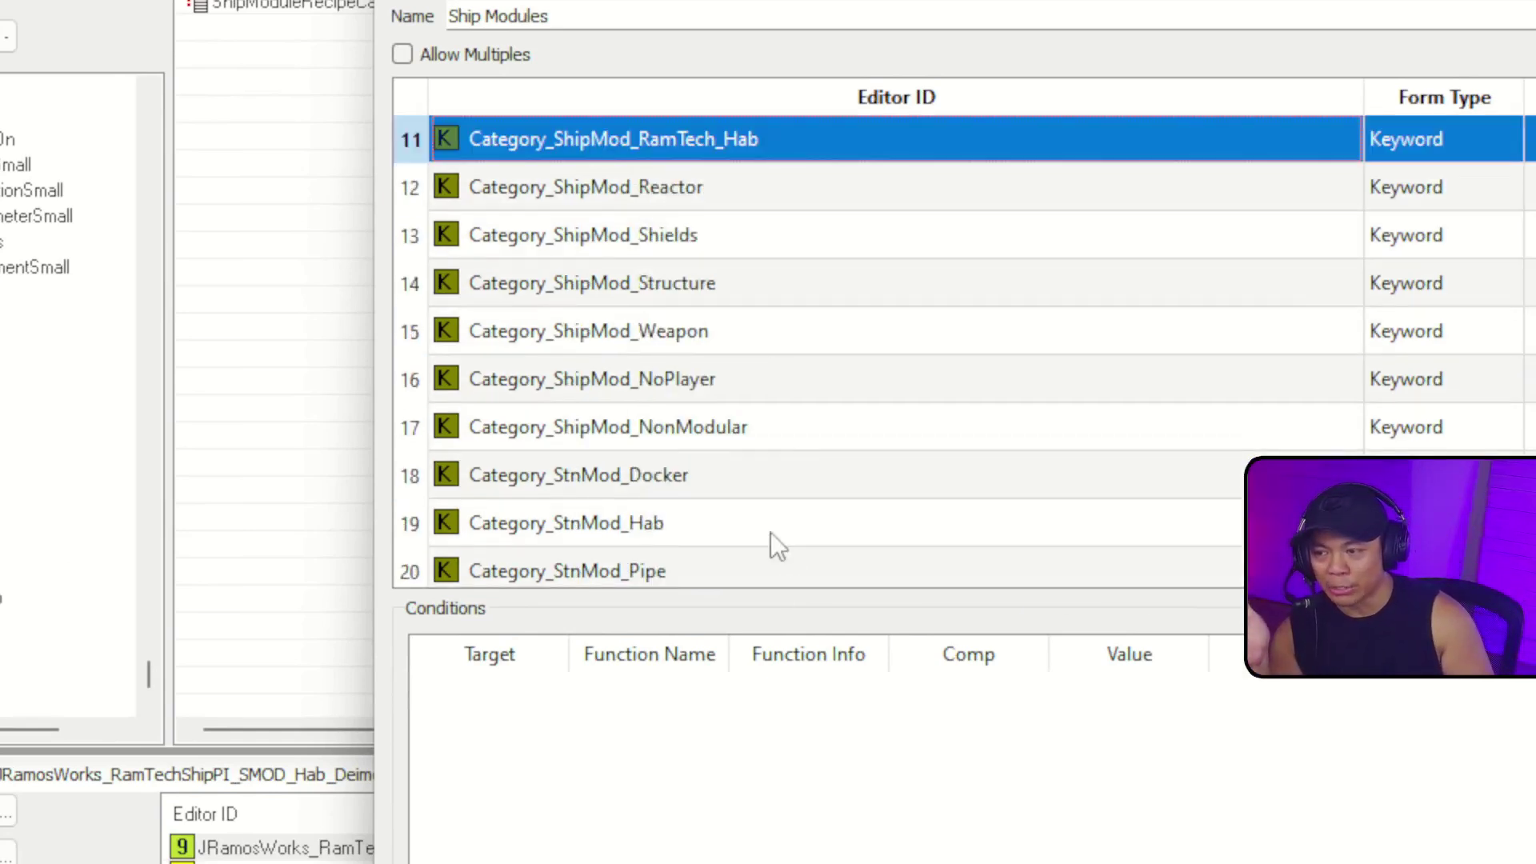
pyautogui.scroll(-2, 752, 520)
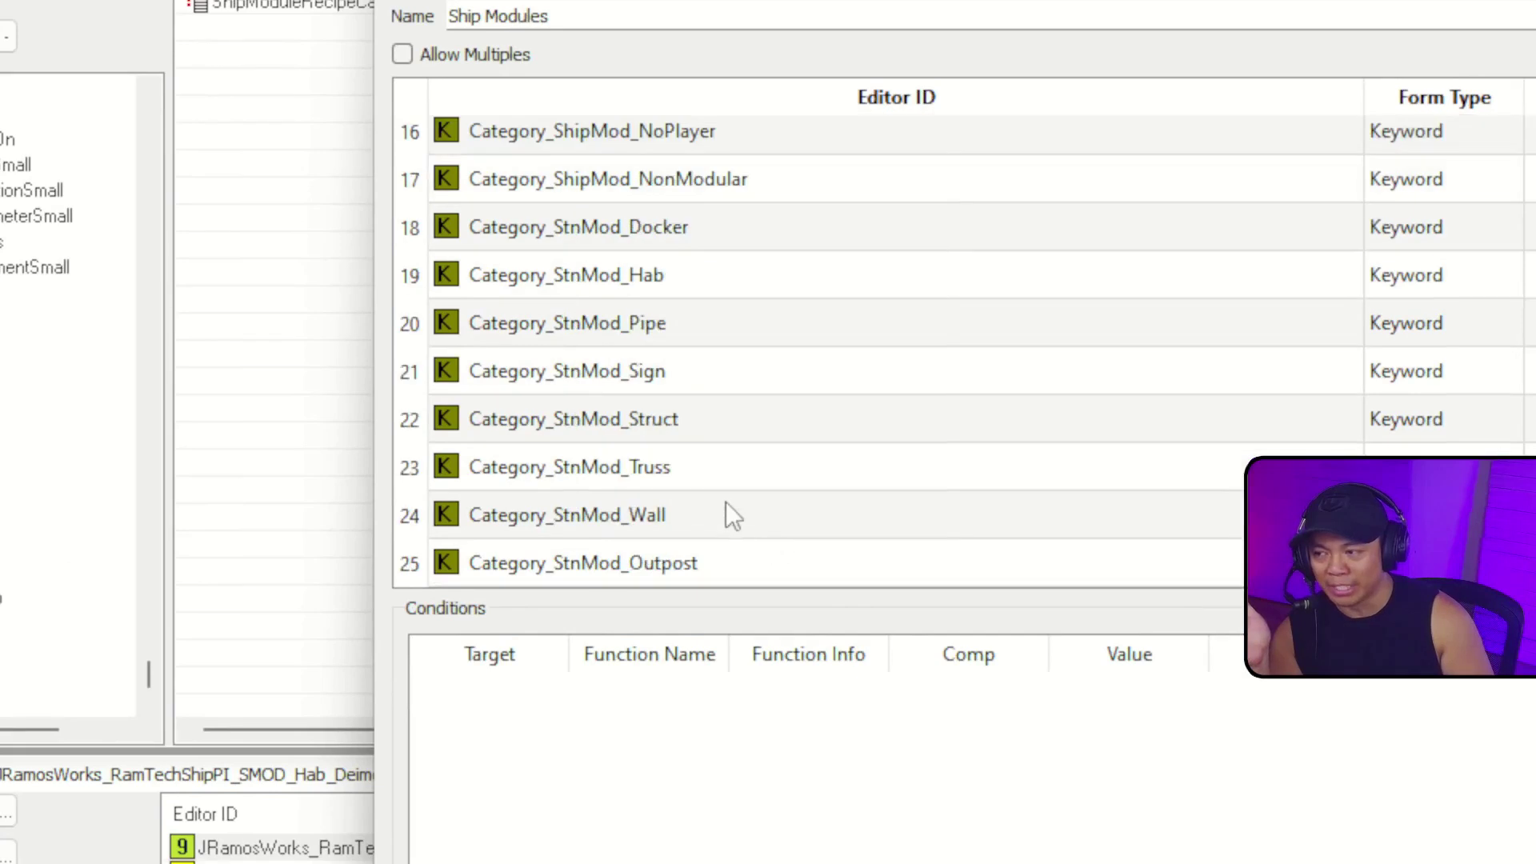
# - Inspect the StnMod entries (Struct, Truss, Wall, Outpost) at the bottom of the keyword list
pyautogui.click(685, 424)
pyautogui.click(685, 476)
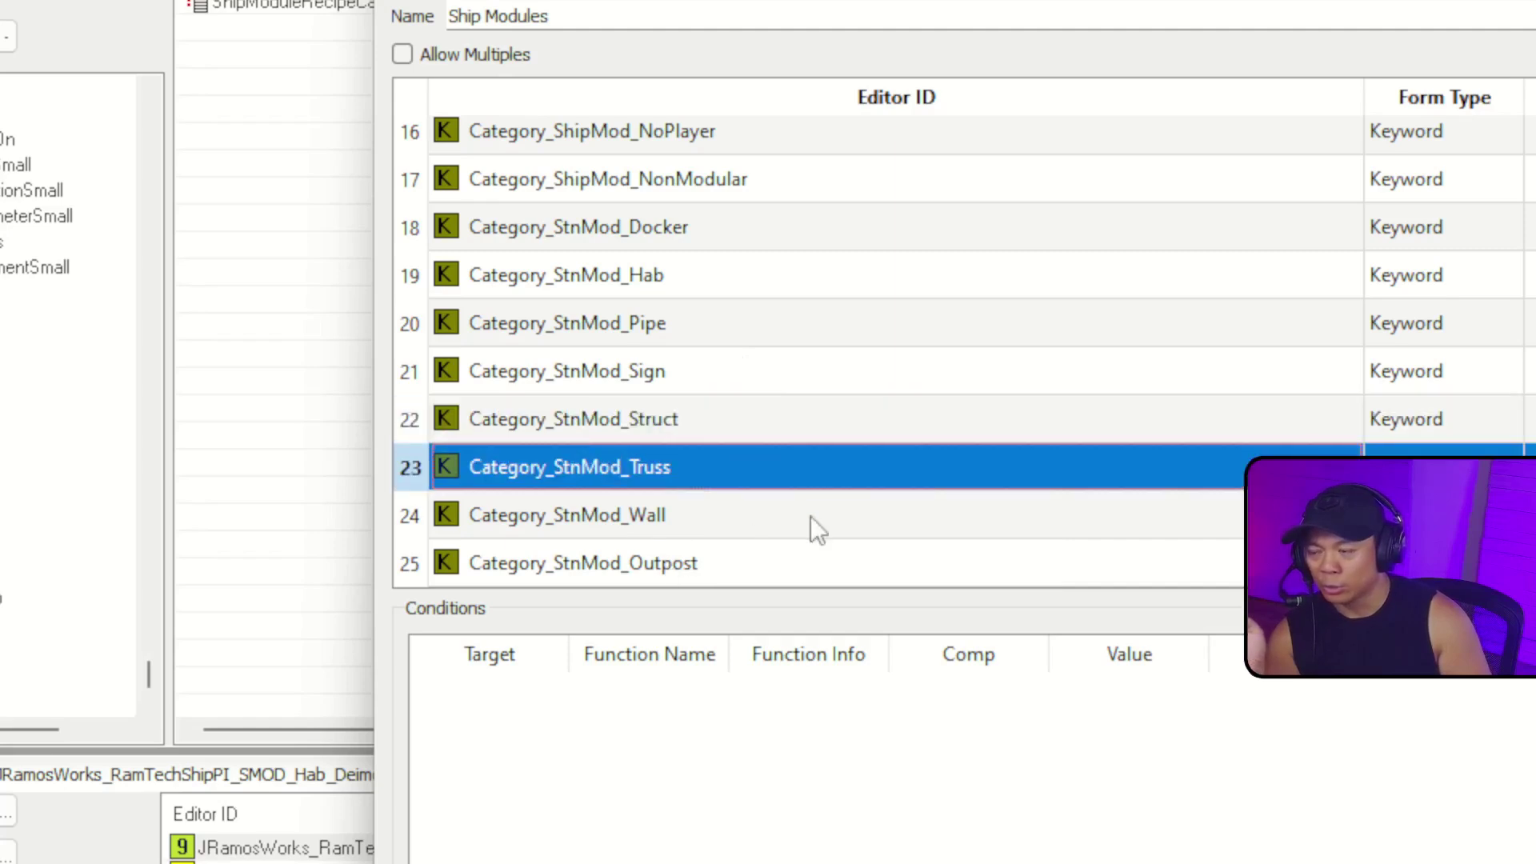
pyautogui.click(812, 518)
pyautogui.click(841, 556)
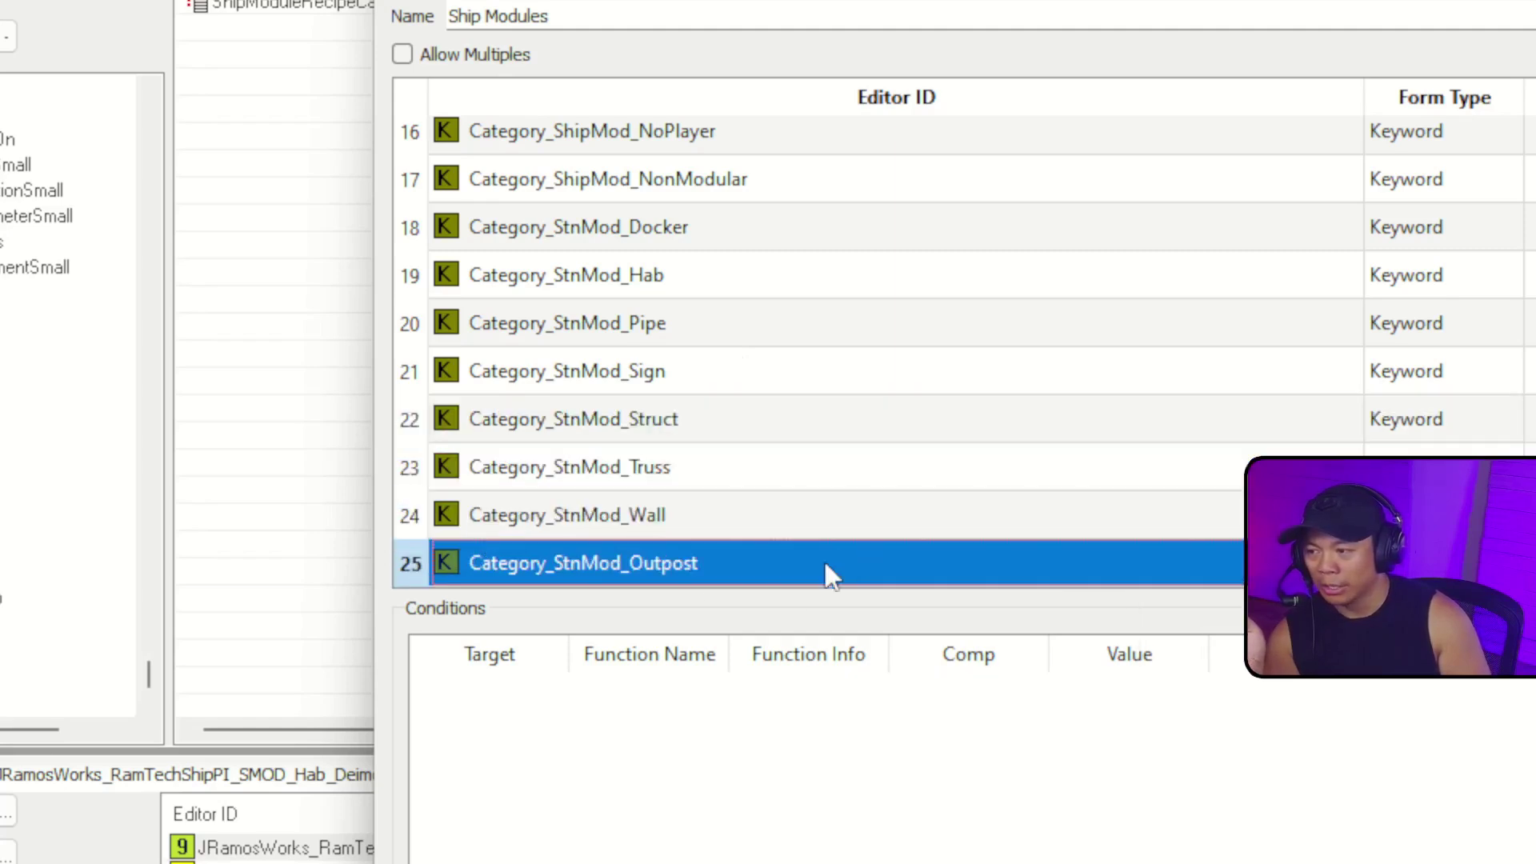
pyautogui.scroll(5, 789, 500)
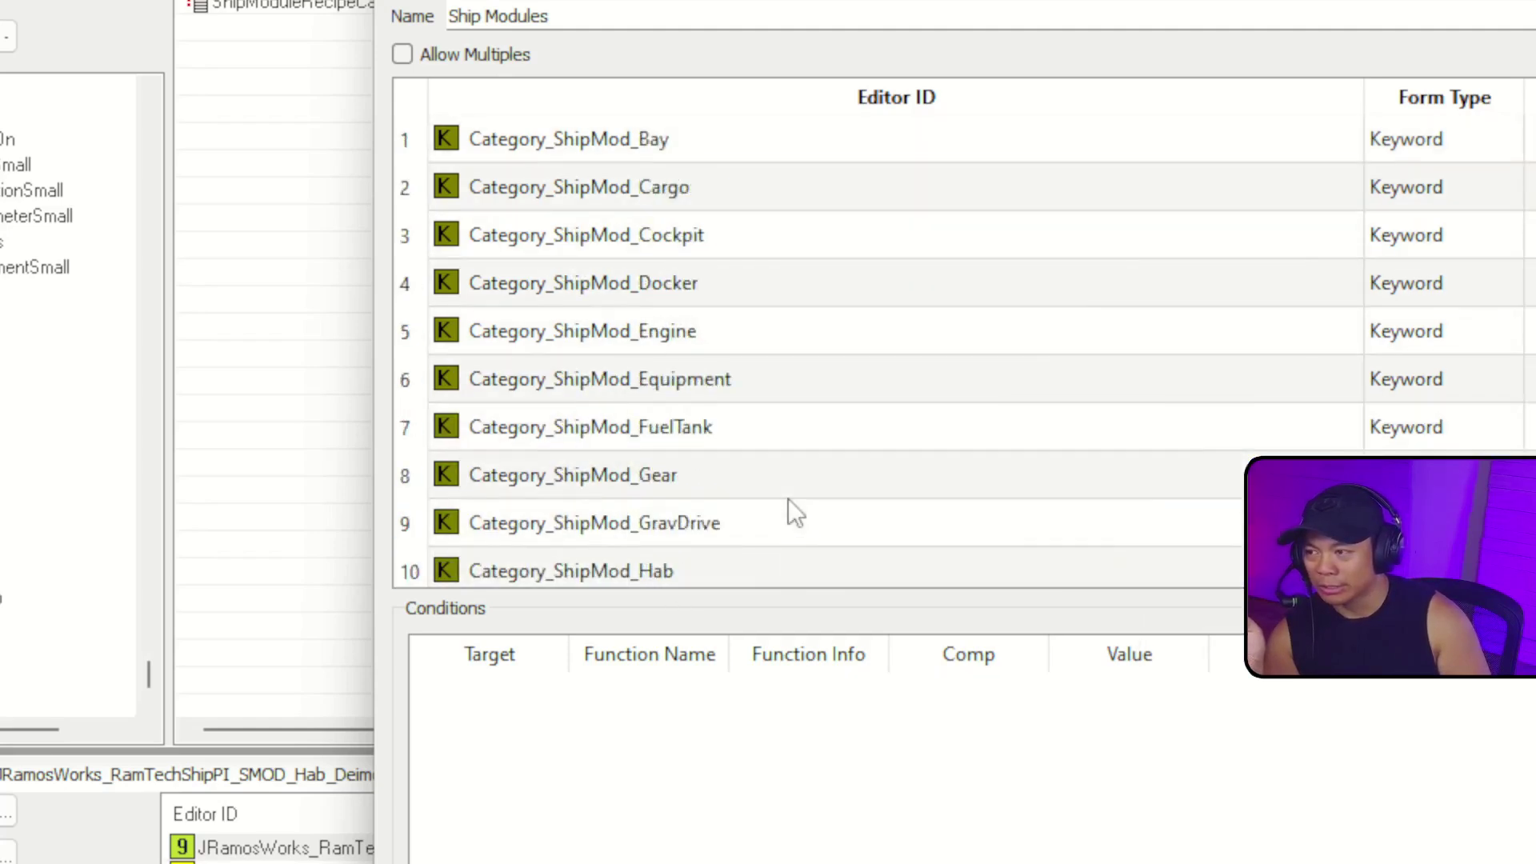
pyautogui.scroll(-5, 788, 498)
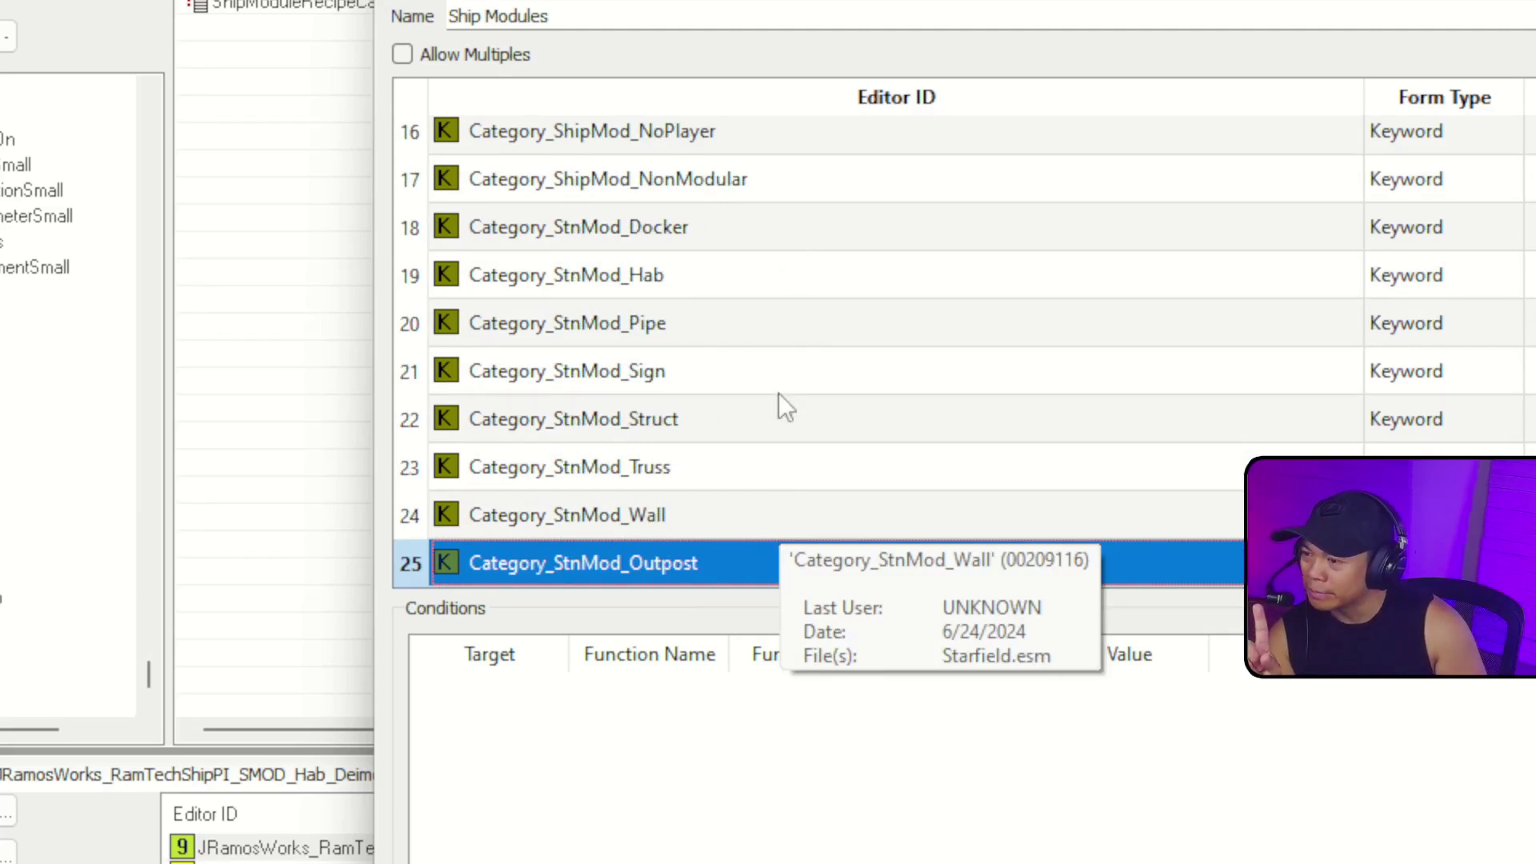
pyautogui.scroll(5, 781, 478)
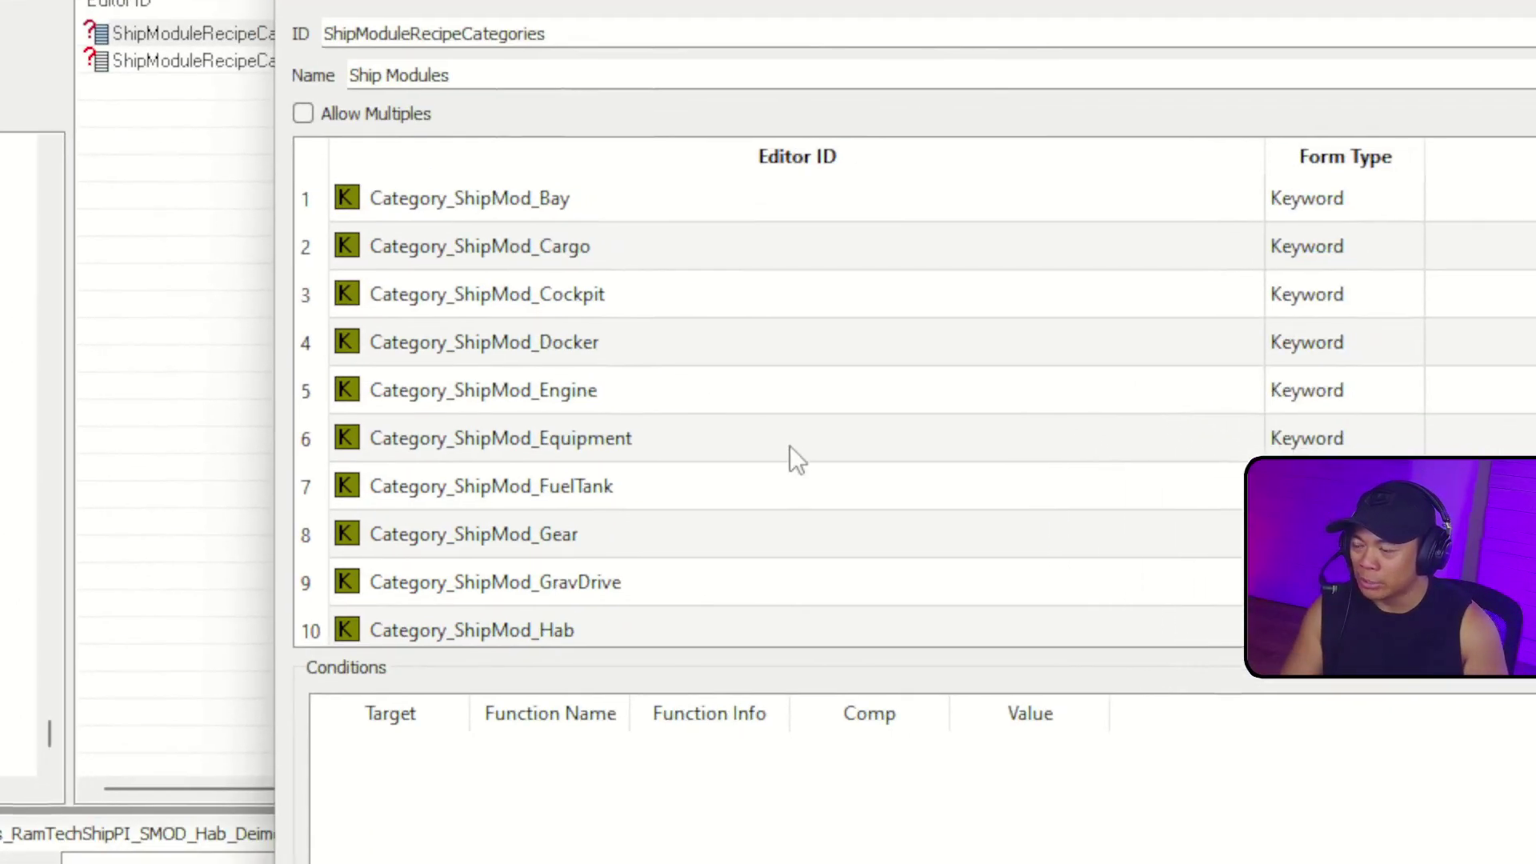
pyautogui.scroll(-2, 937, 622)
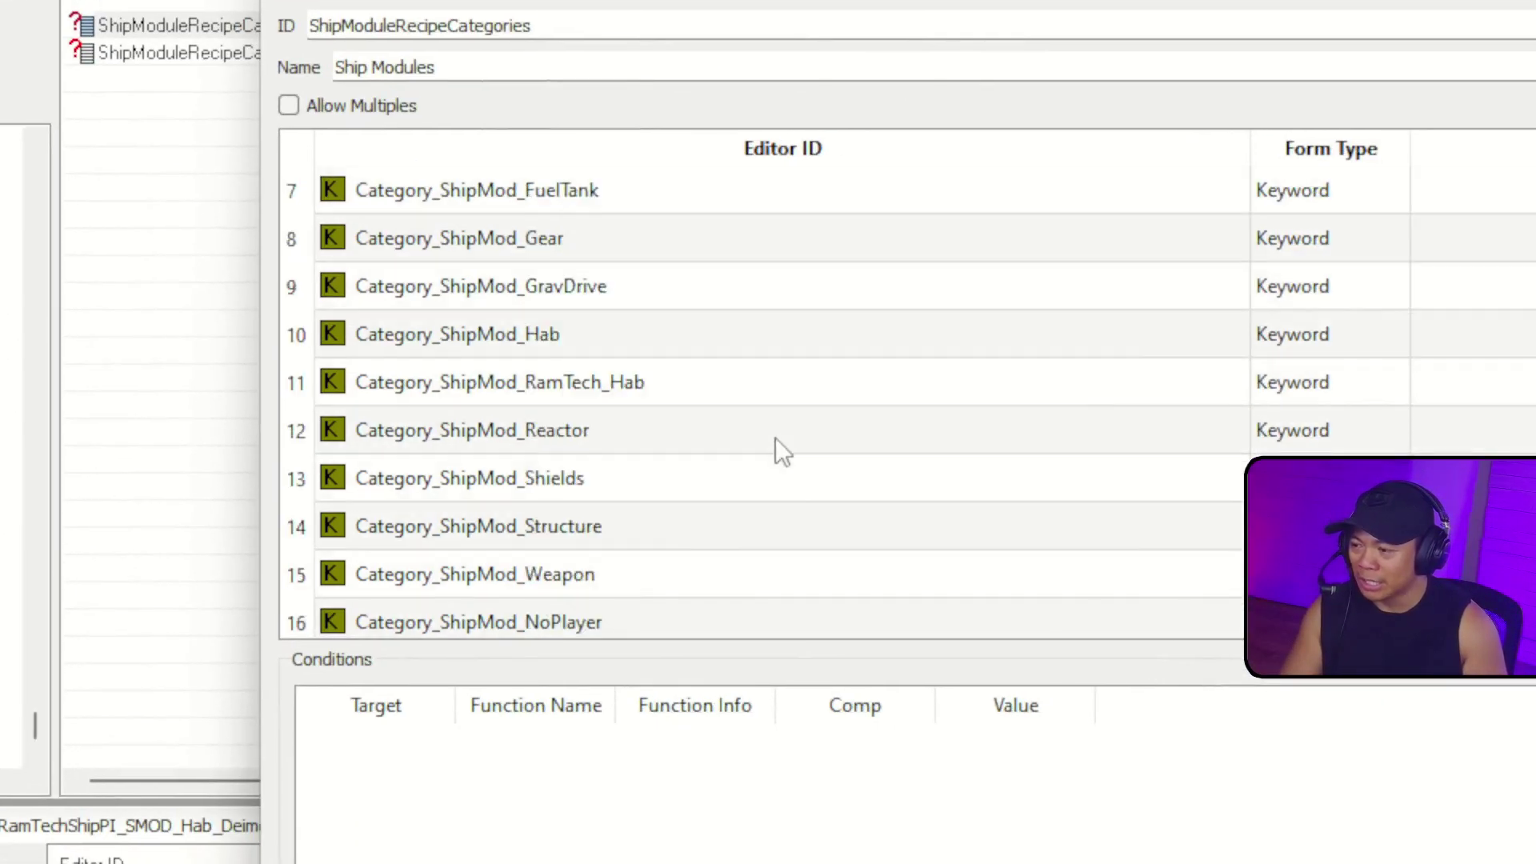
# - Delete Category_ShipMod_RamTech_Hab from the list and save the form list
pyautogui.click(660, 387)
pyautogui.press('Delete')
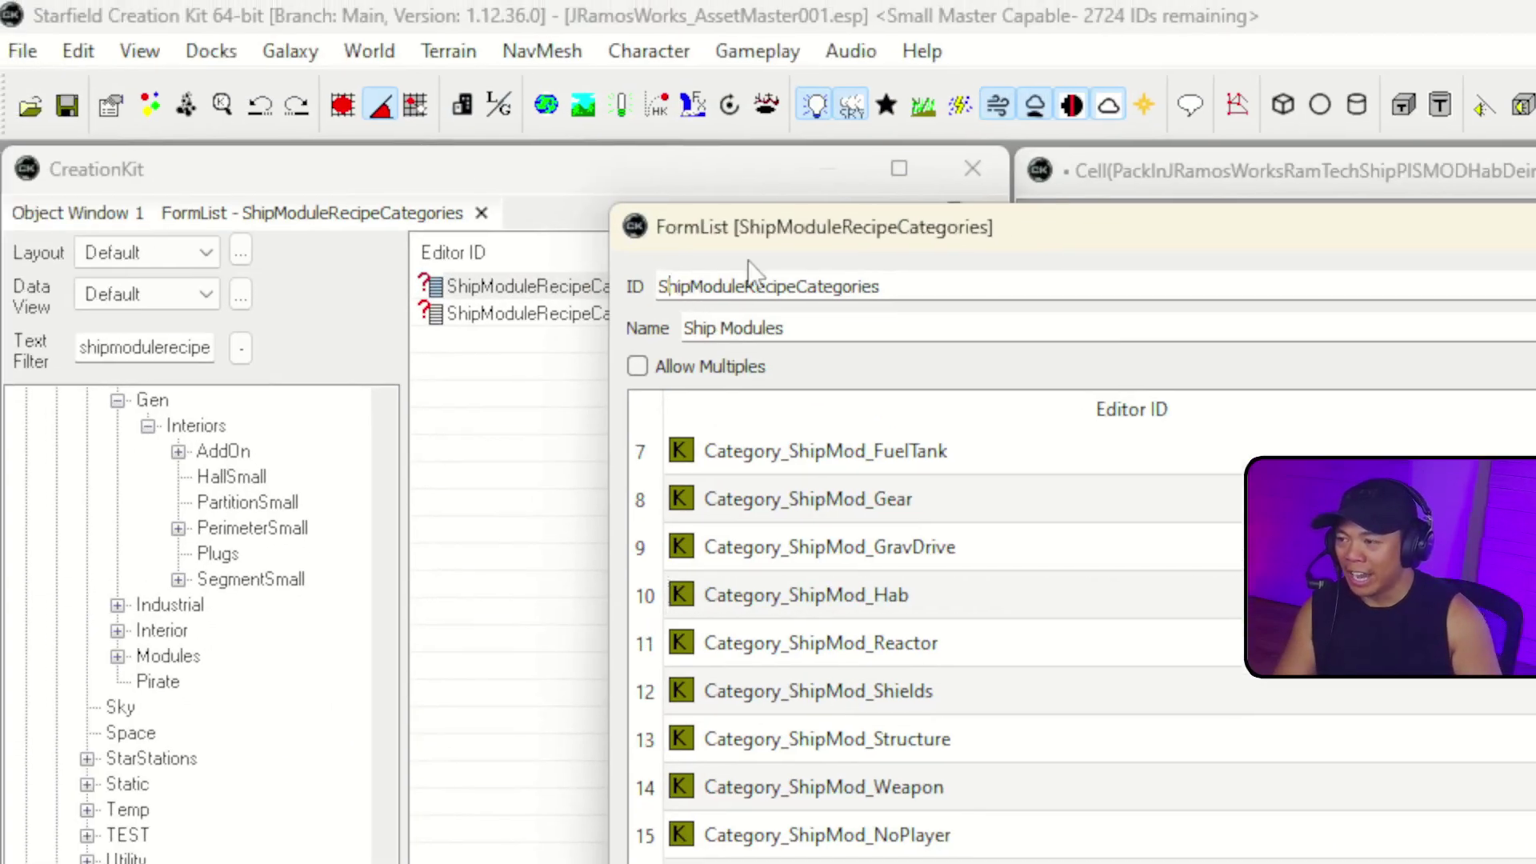
pyautogui.click(680, 284)
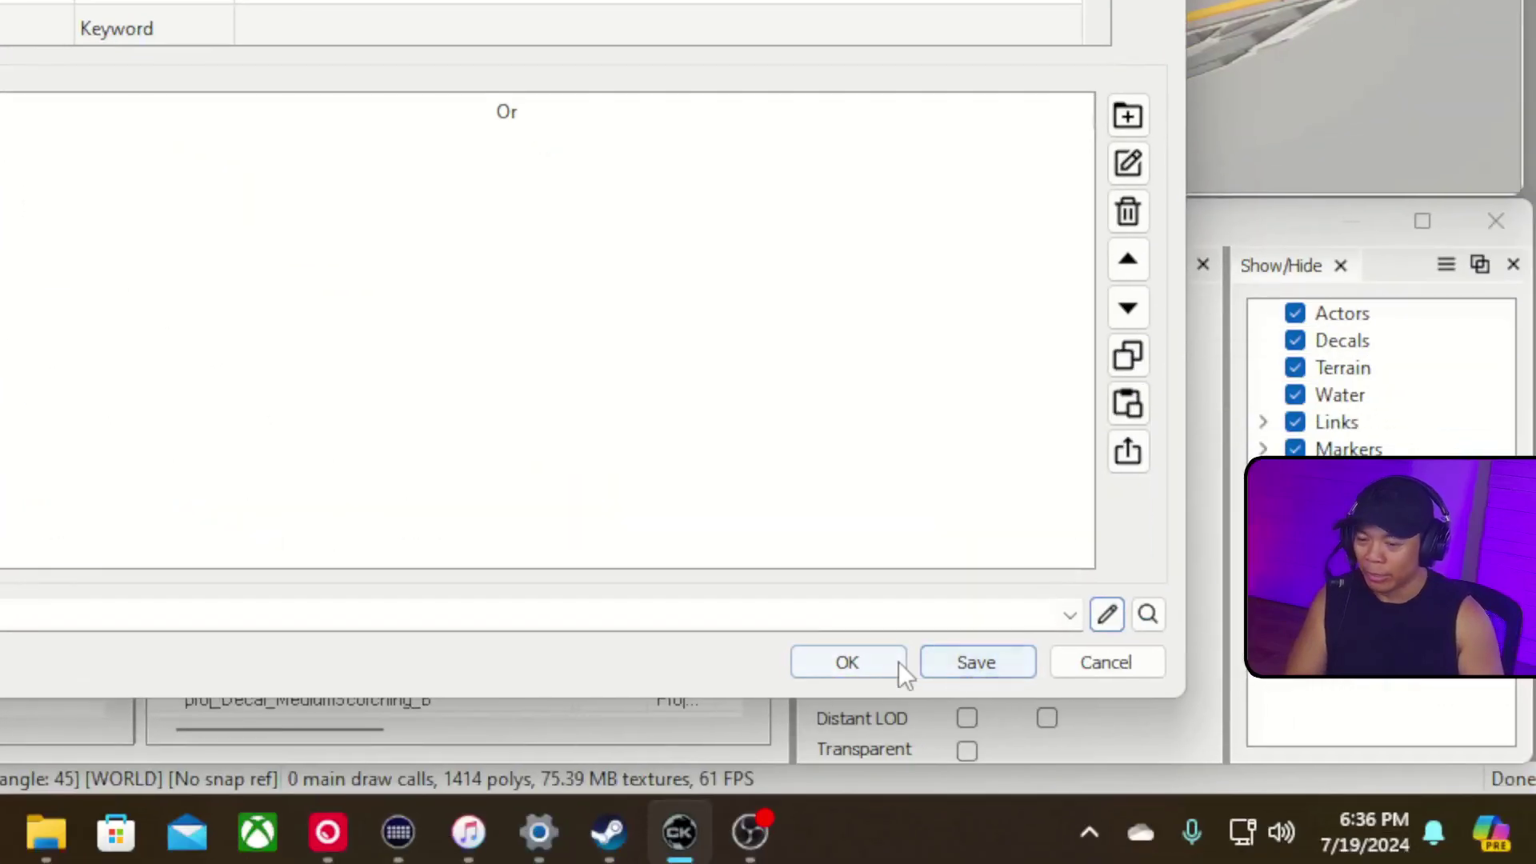
pyautogui.click(949, 671)
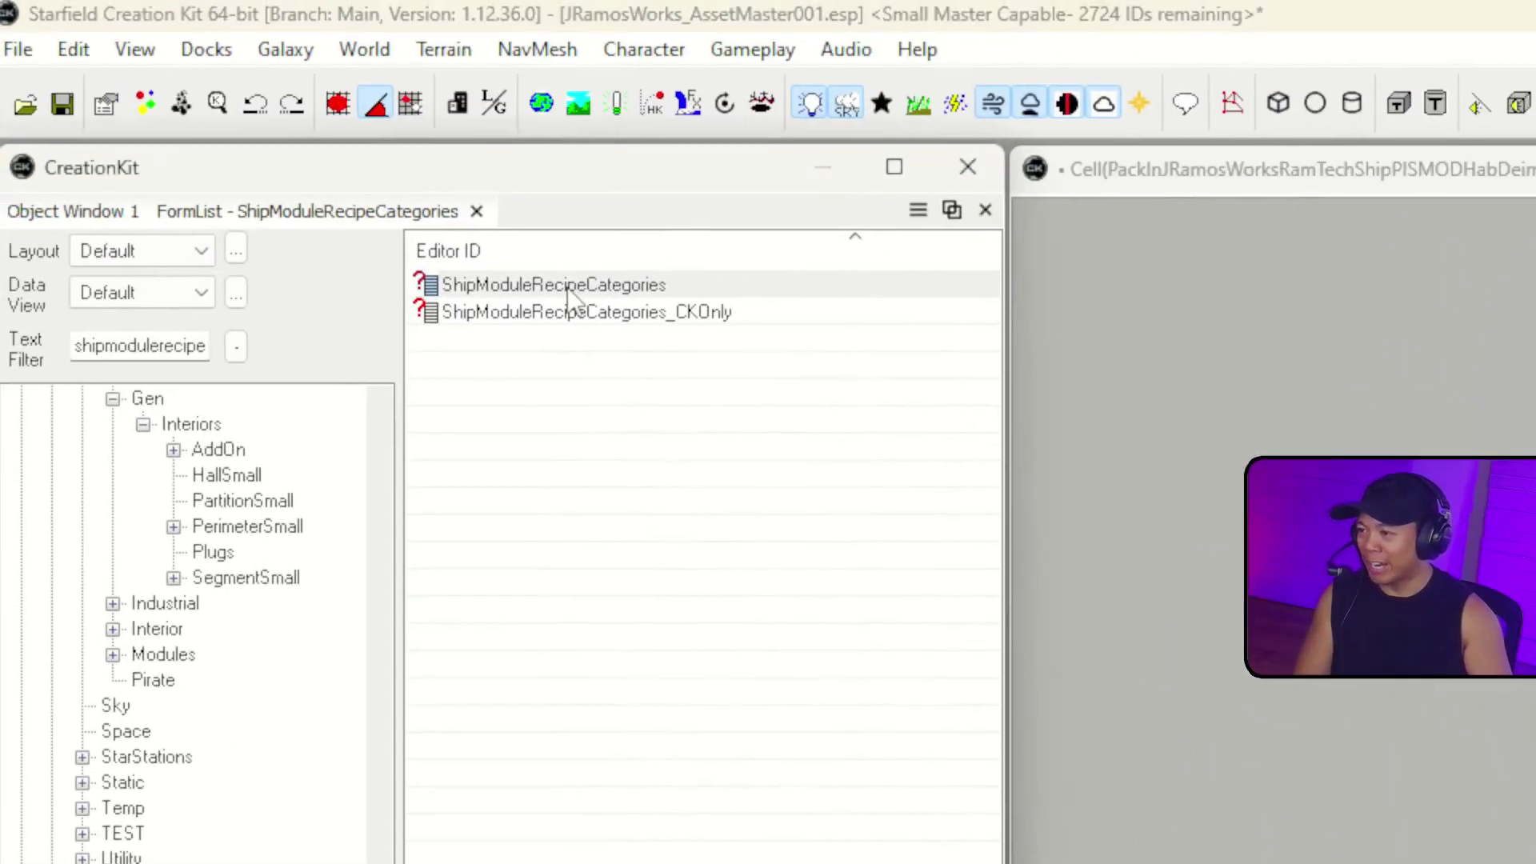
# - Set ID JRamosWorks_RamTechAddToListShipModuleRecipeCategories and name RamTech Ship Modules on ShipModuleRecipeCategories
pyautogui.doubleClick(504, 238)
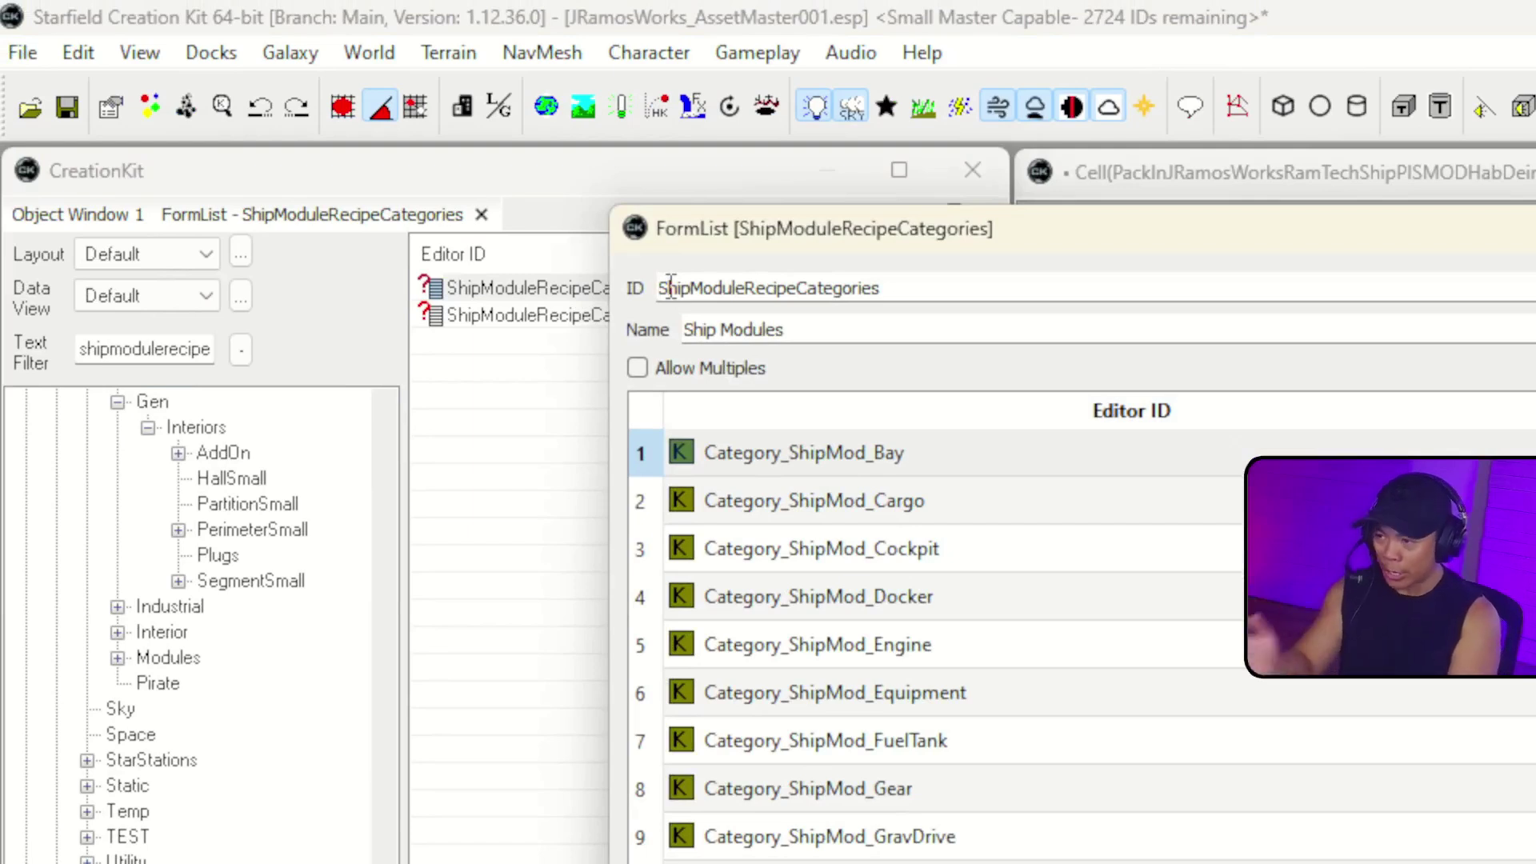
pyautogui.write('JRamosWorks_RamTech')
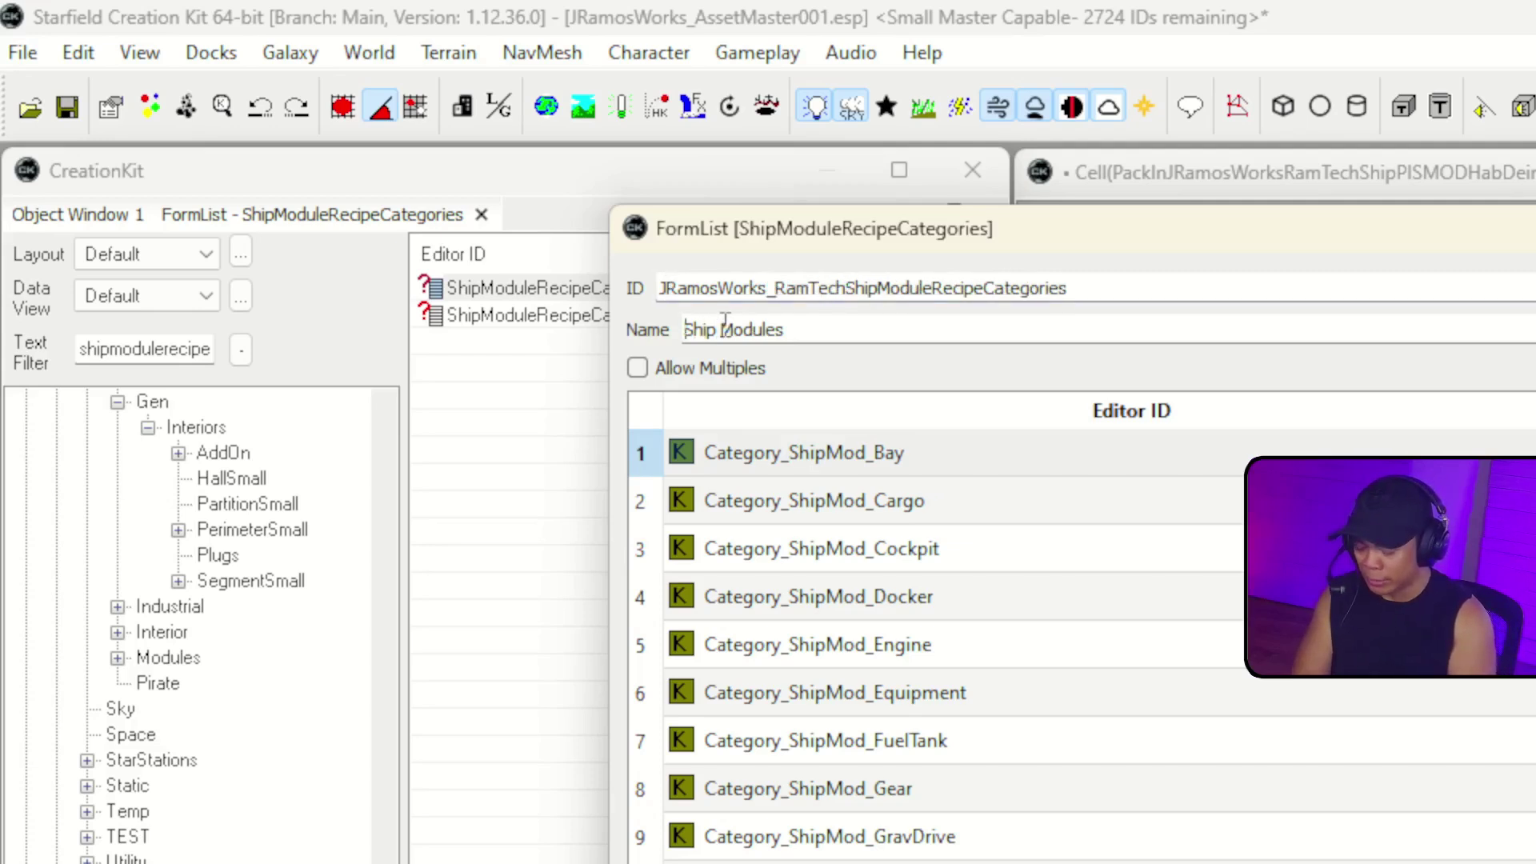
pyautogui.write('RamTech')
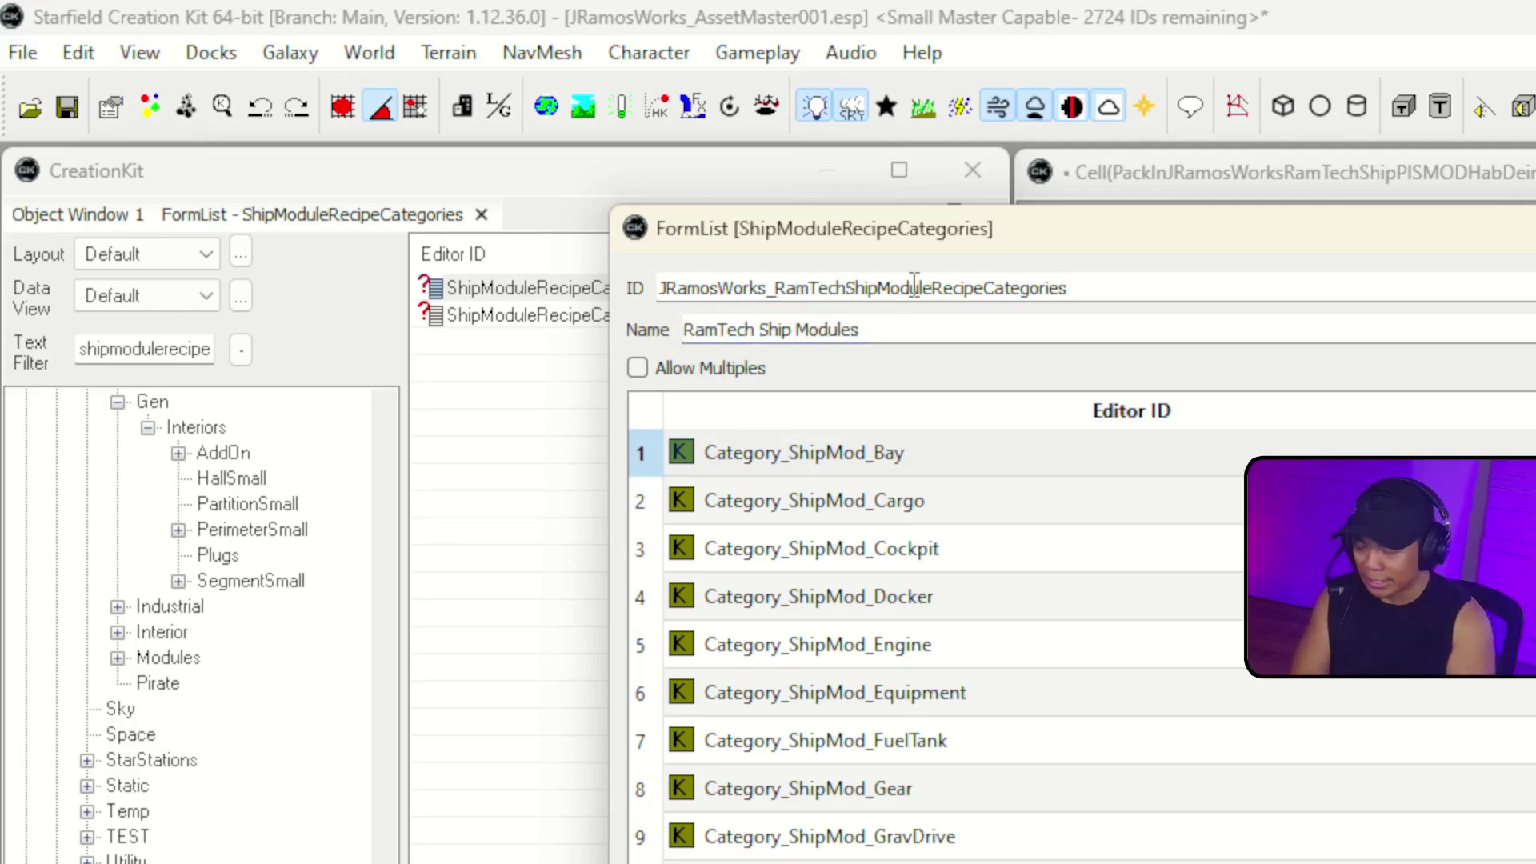
pyautogui.write('AddToList')
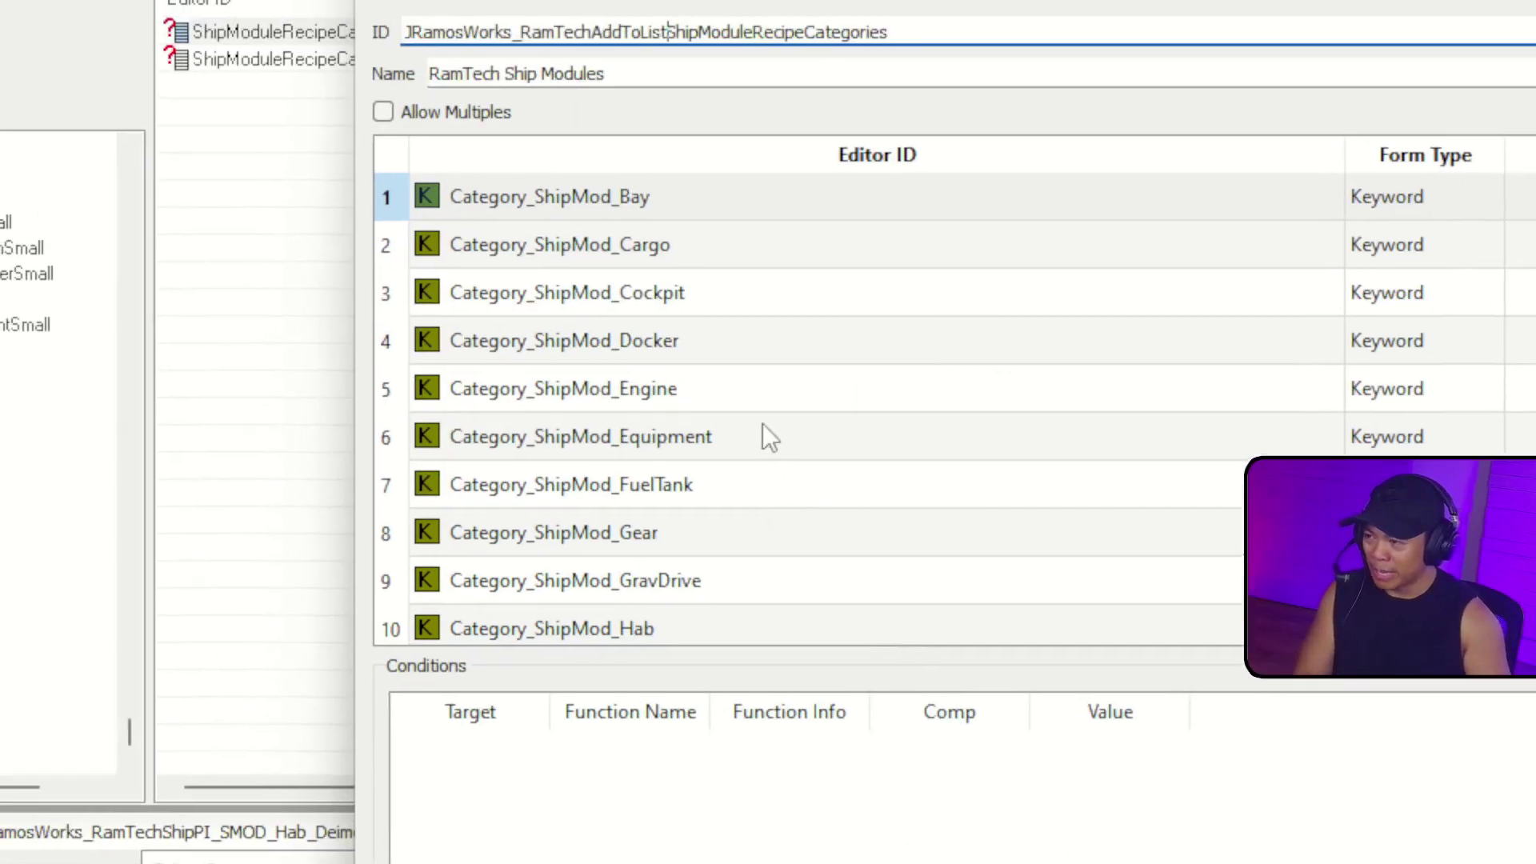
pyautogui.scroll(-5, 1016, 680)
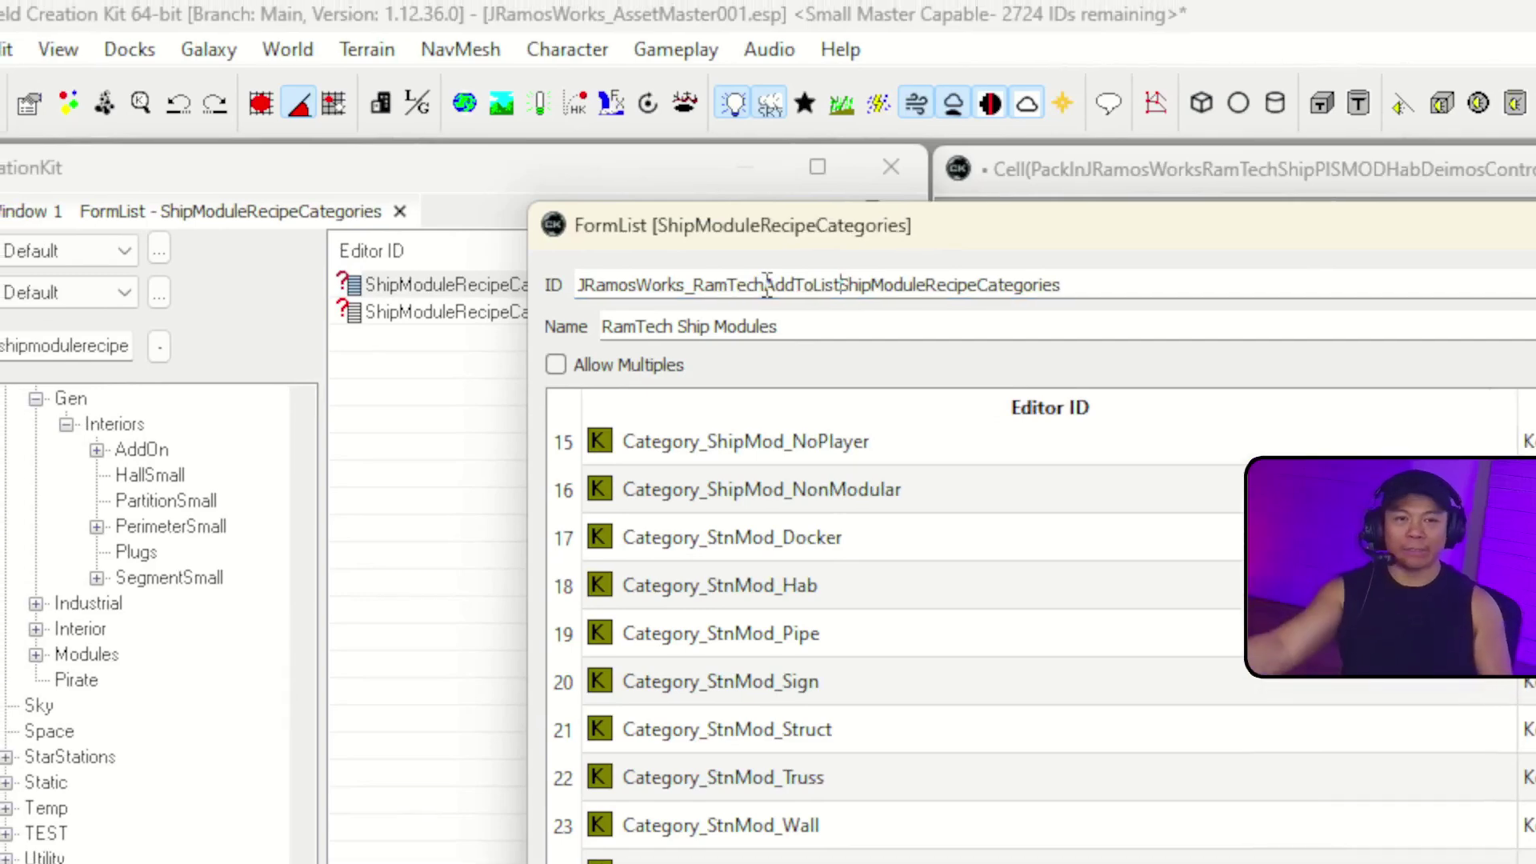
# - Delete all copied category keywords in three selected blocks, then choose Add on the empty list
pyautogui.click(834, 445)
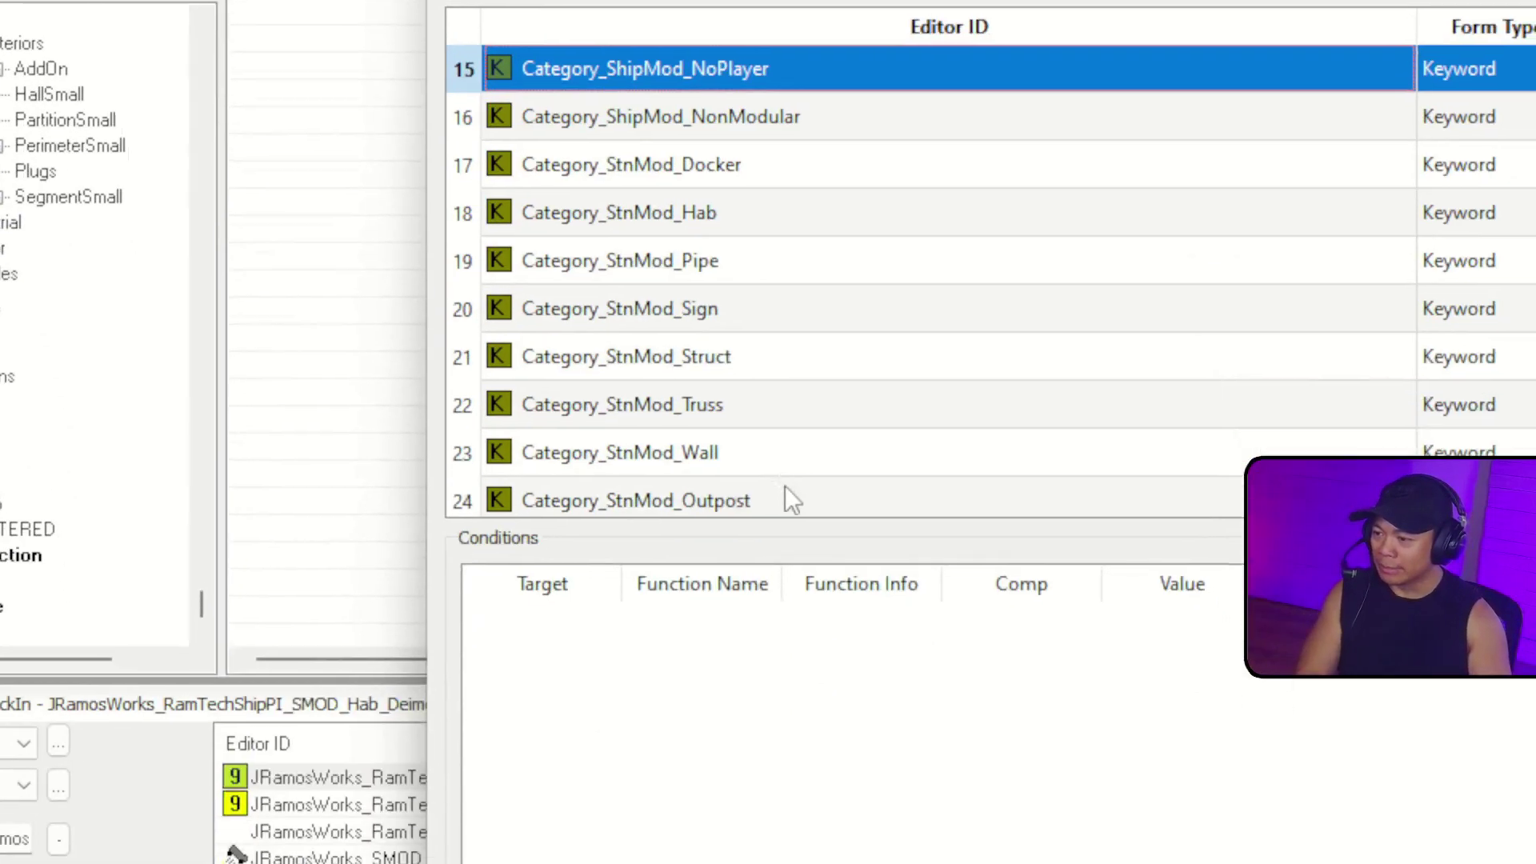
pyautogui.keyDown('shift'); pyautogui.click(779, 496); pyautogui.keyUp('shift')
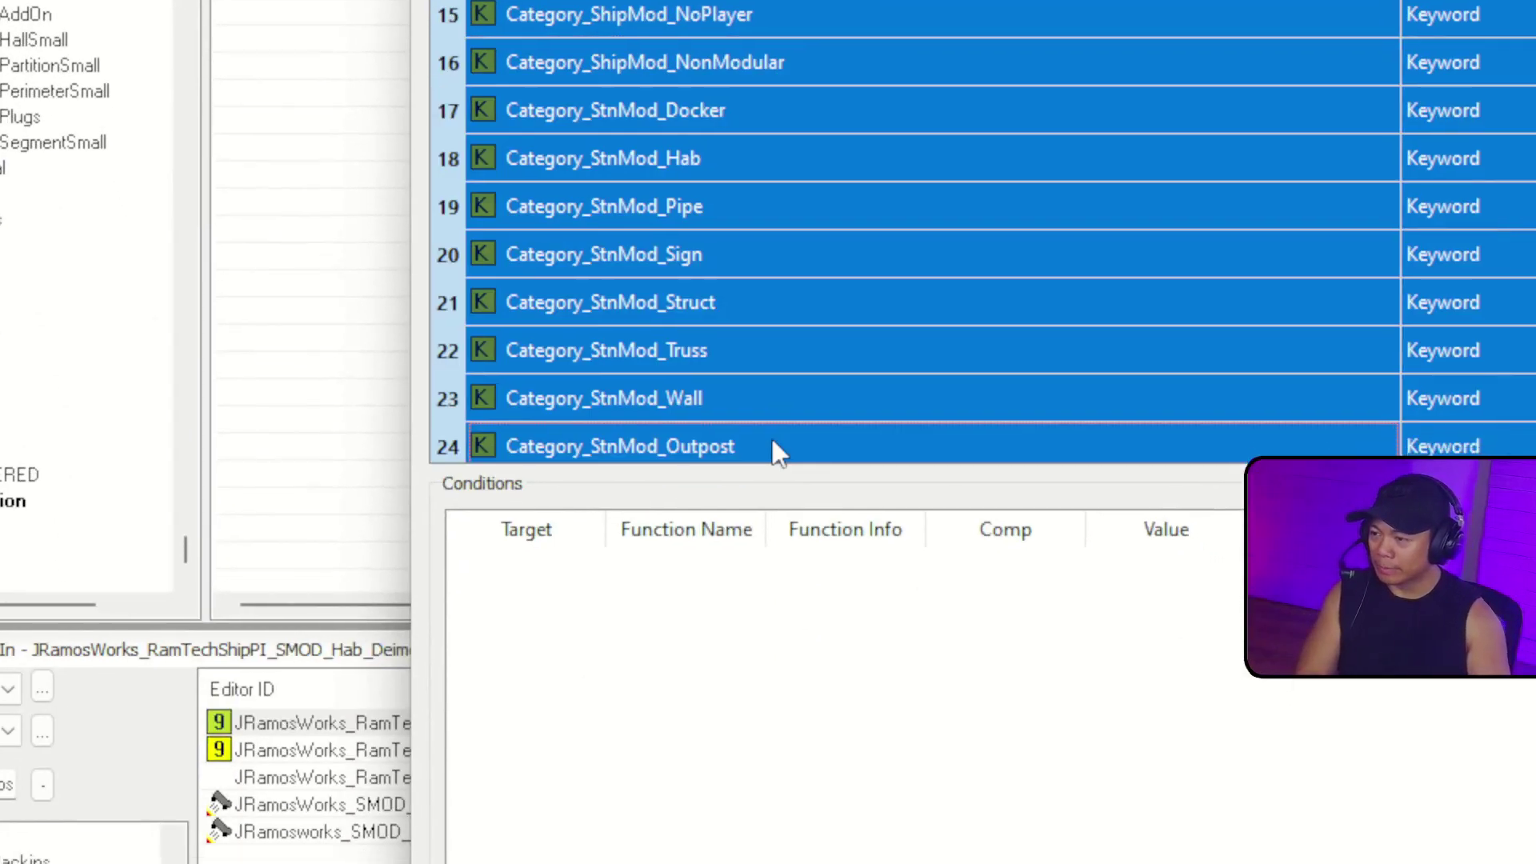
pyautogui.press('Delete')
pyautogui.click(703, 71)
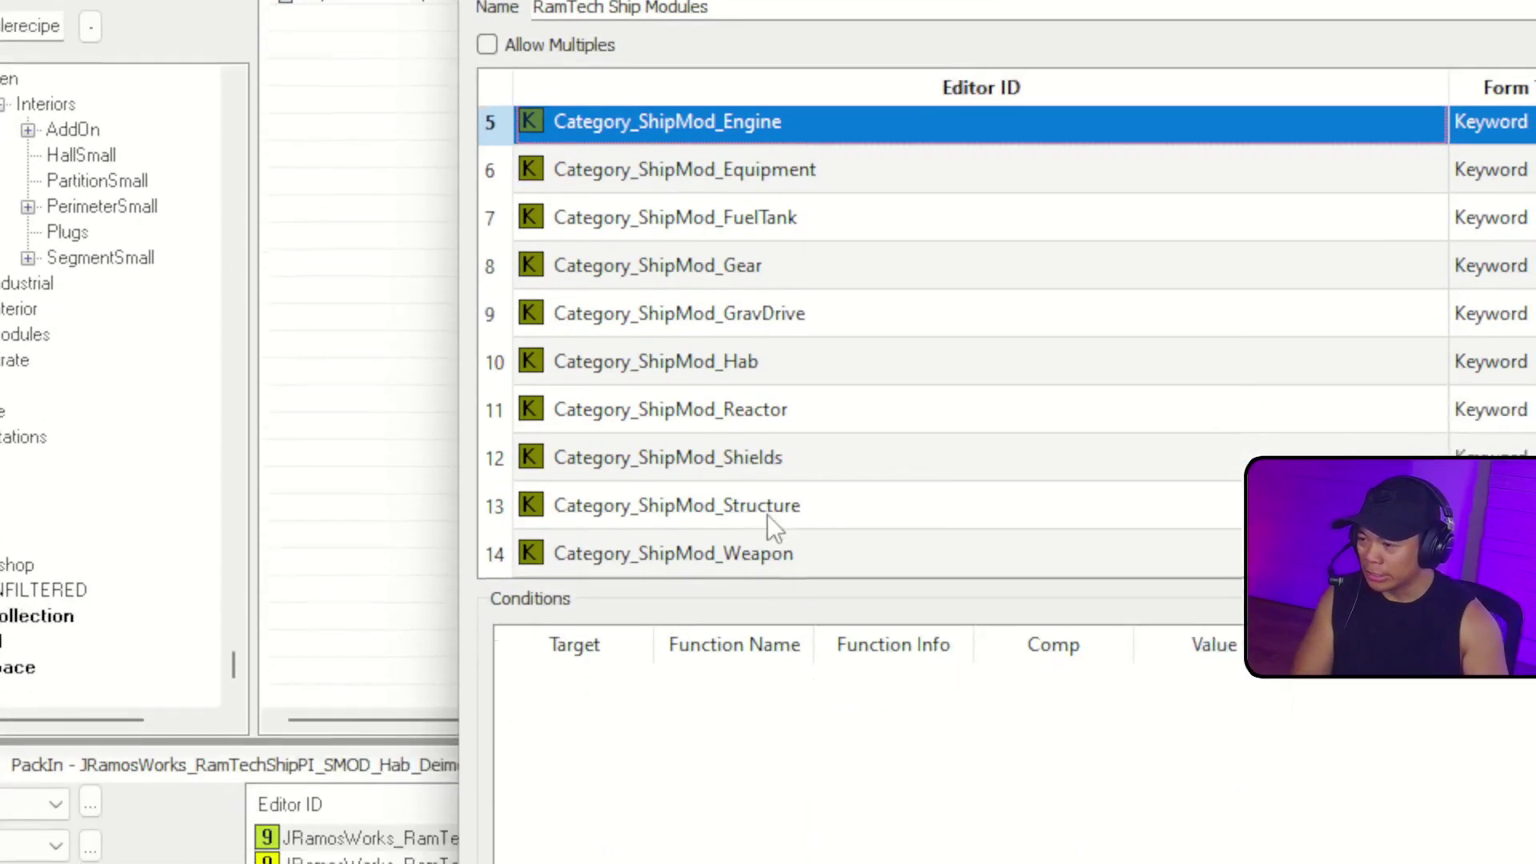
pyautogui.keyDown('shift'); pyautogui.click(800, 825); pyautogui.keyUp('shift')
pyautogui.press('Delete')
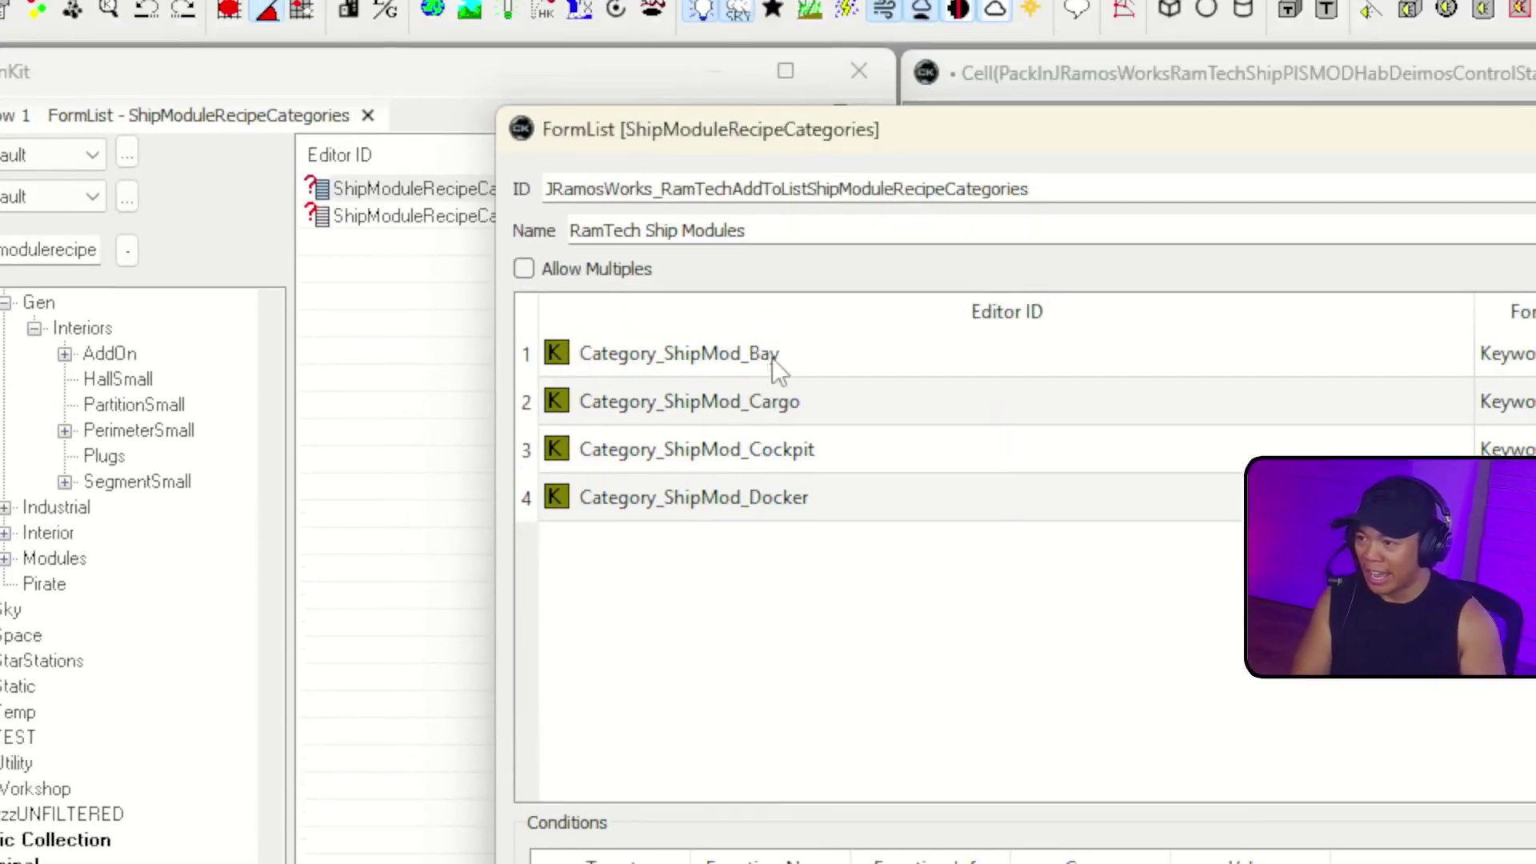
pyautogui.click(743, 37)
pyautogui.keyDown('shift'); pyautogui.click(748, 182); pyautogui.keyUp('shift')
pyautogui.press('Delete')
pyautogui.rightClick(779, 530)
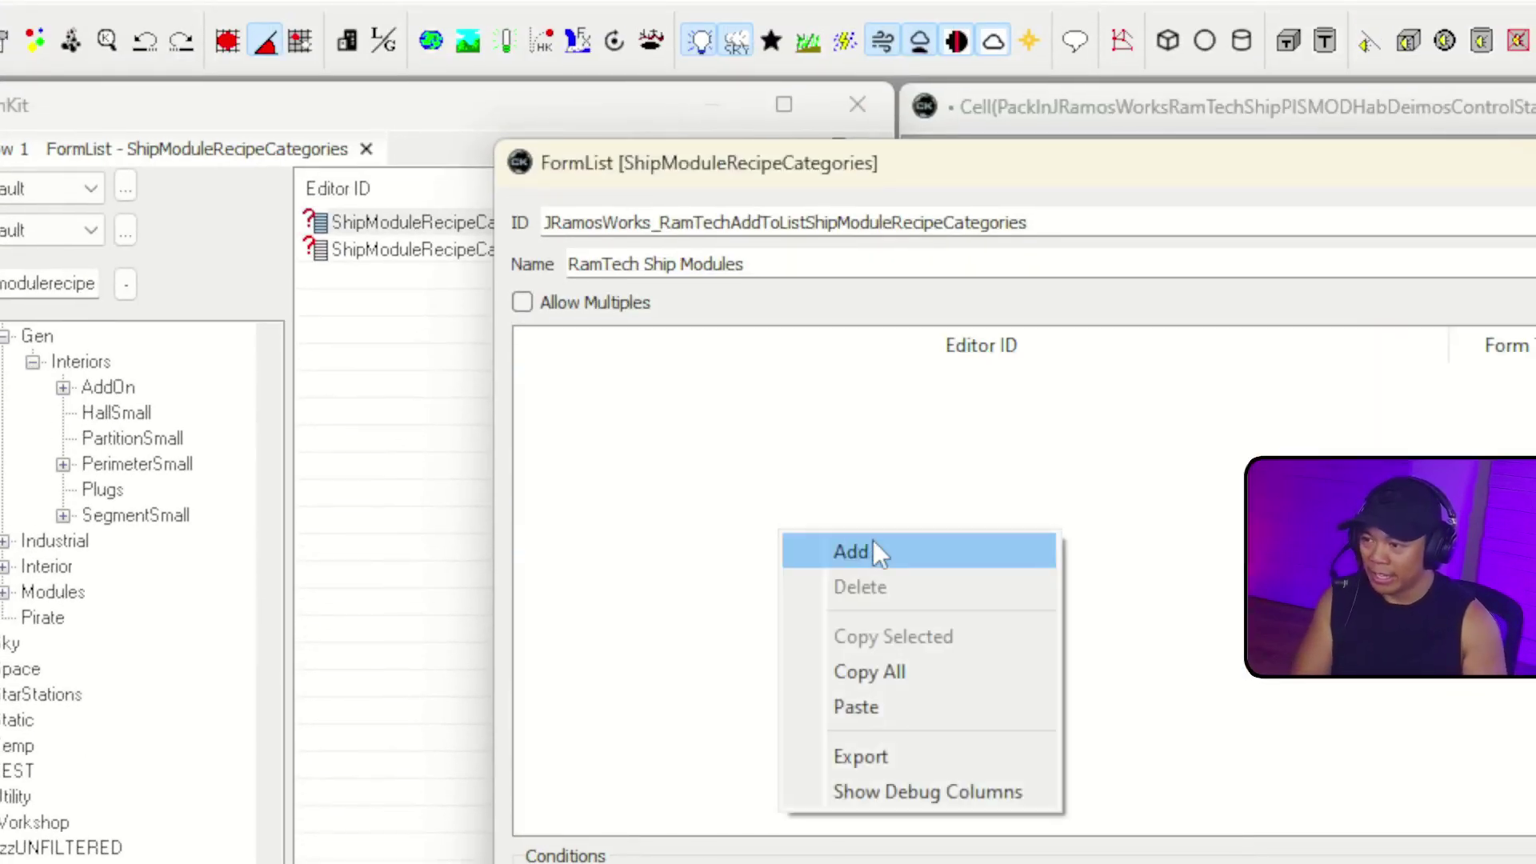
pyautogui.click(872, 548)
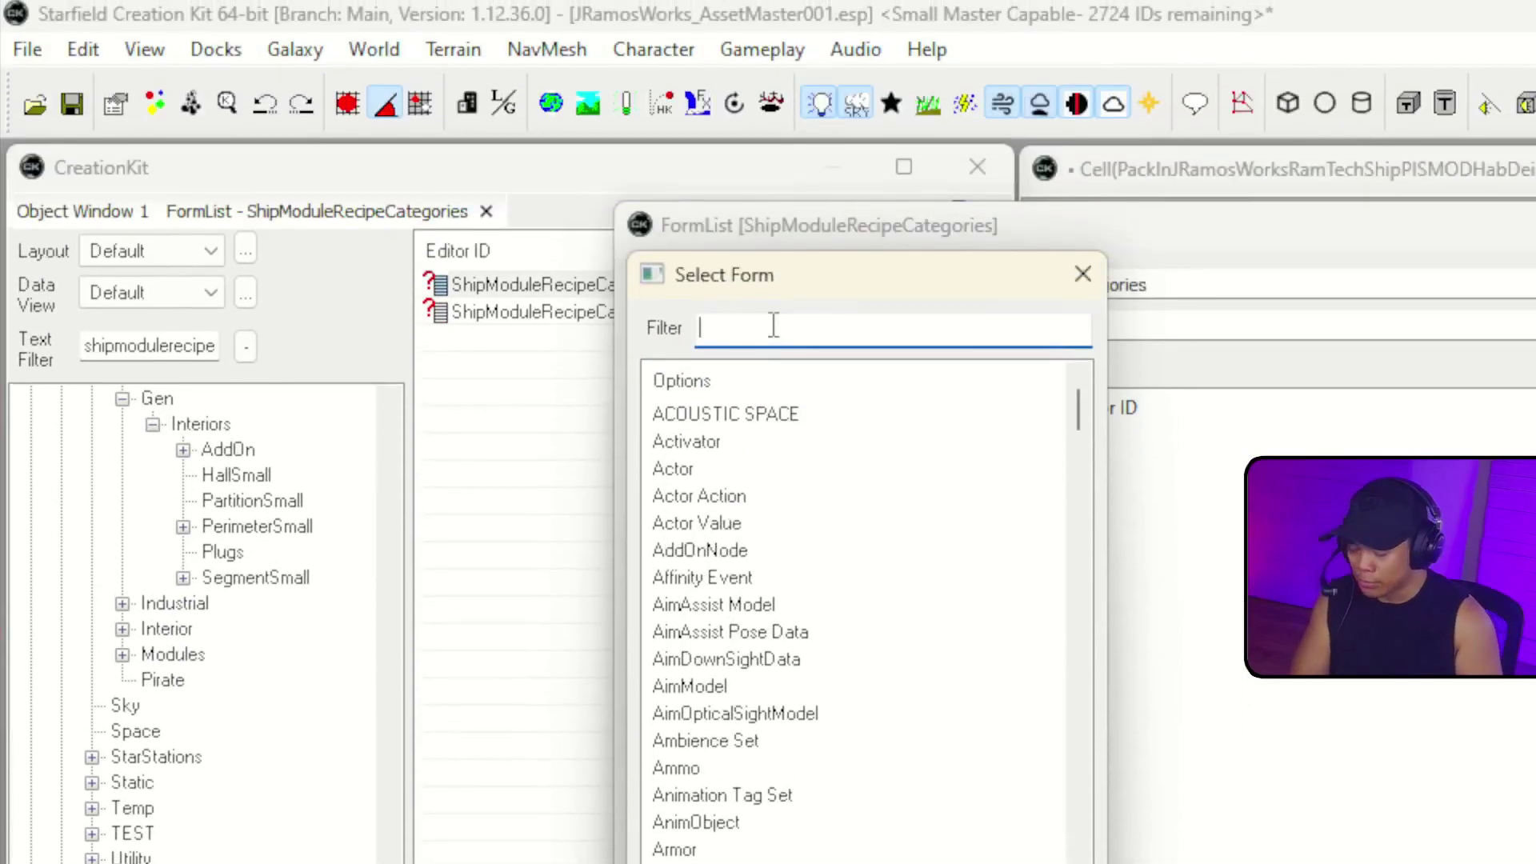
# - Filter Select Form to Keyword and ramtech, then add Category_ShipMod_RamTech_Hab as the only entry
pyautogui.write('keywrod')
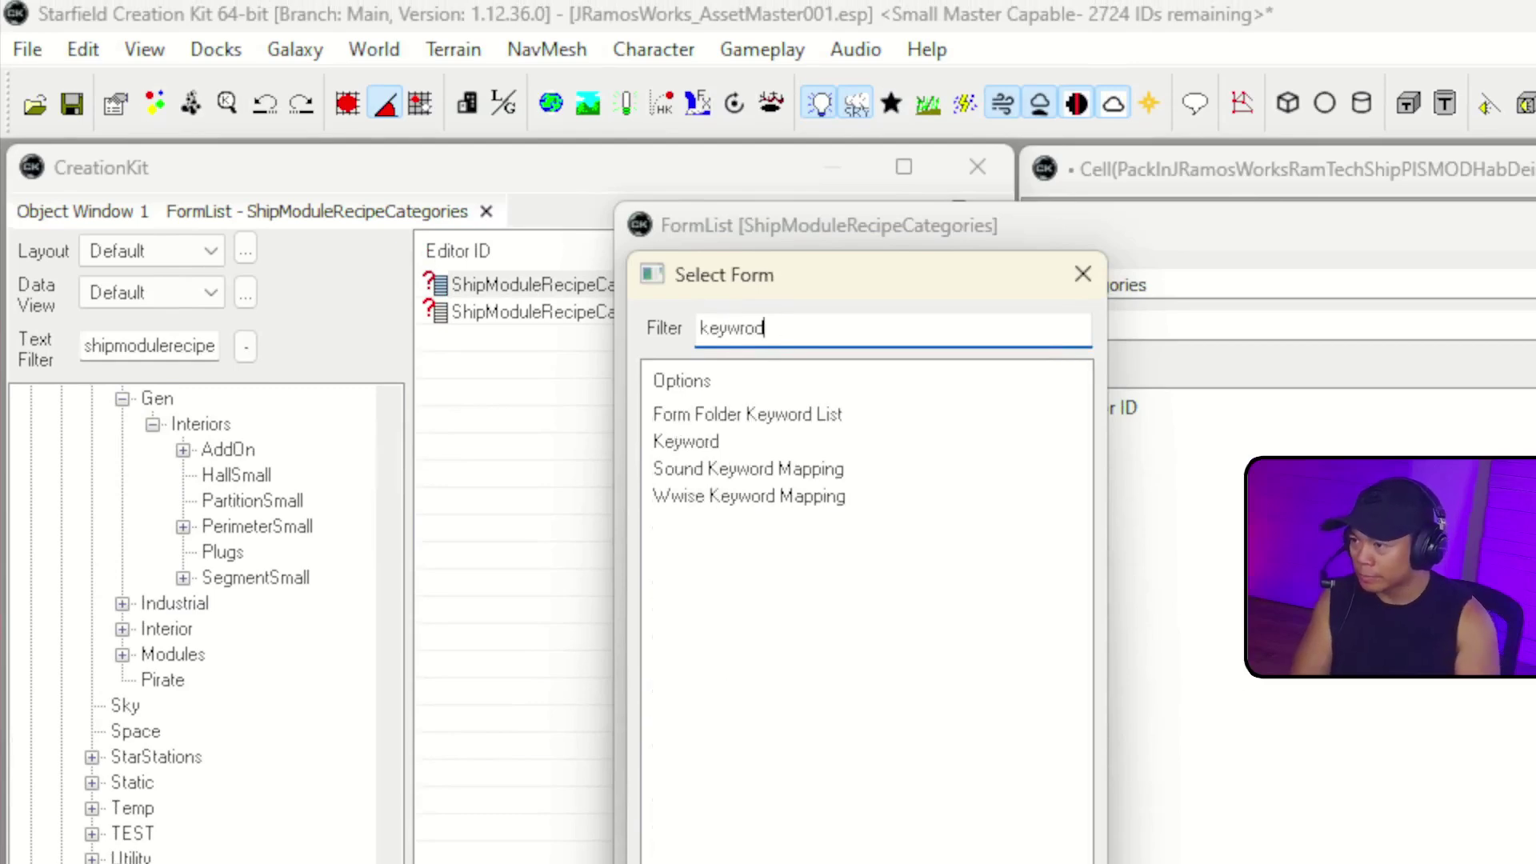
pyautogui.doubleClick(686, 442)
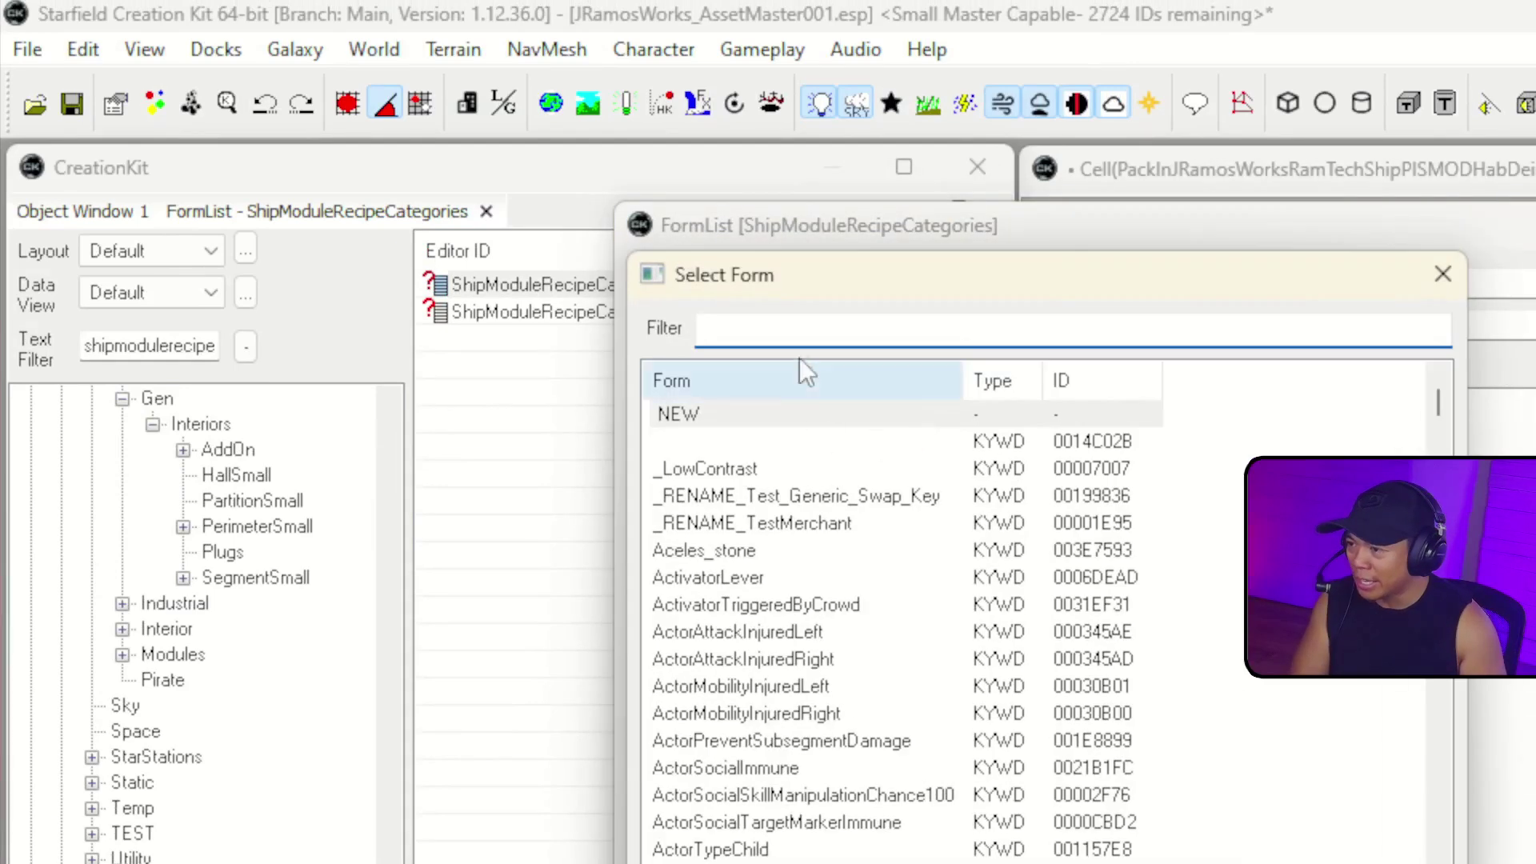
pyautogui.write('ramte')
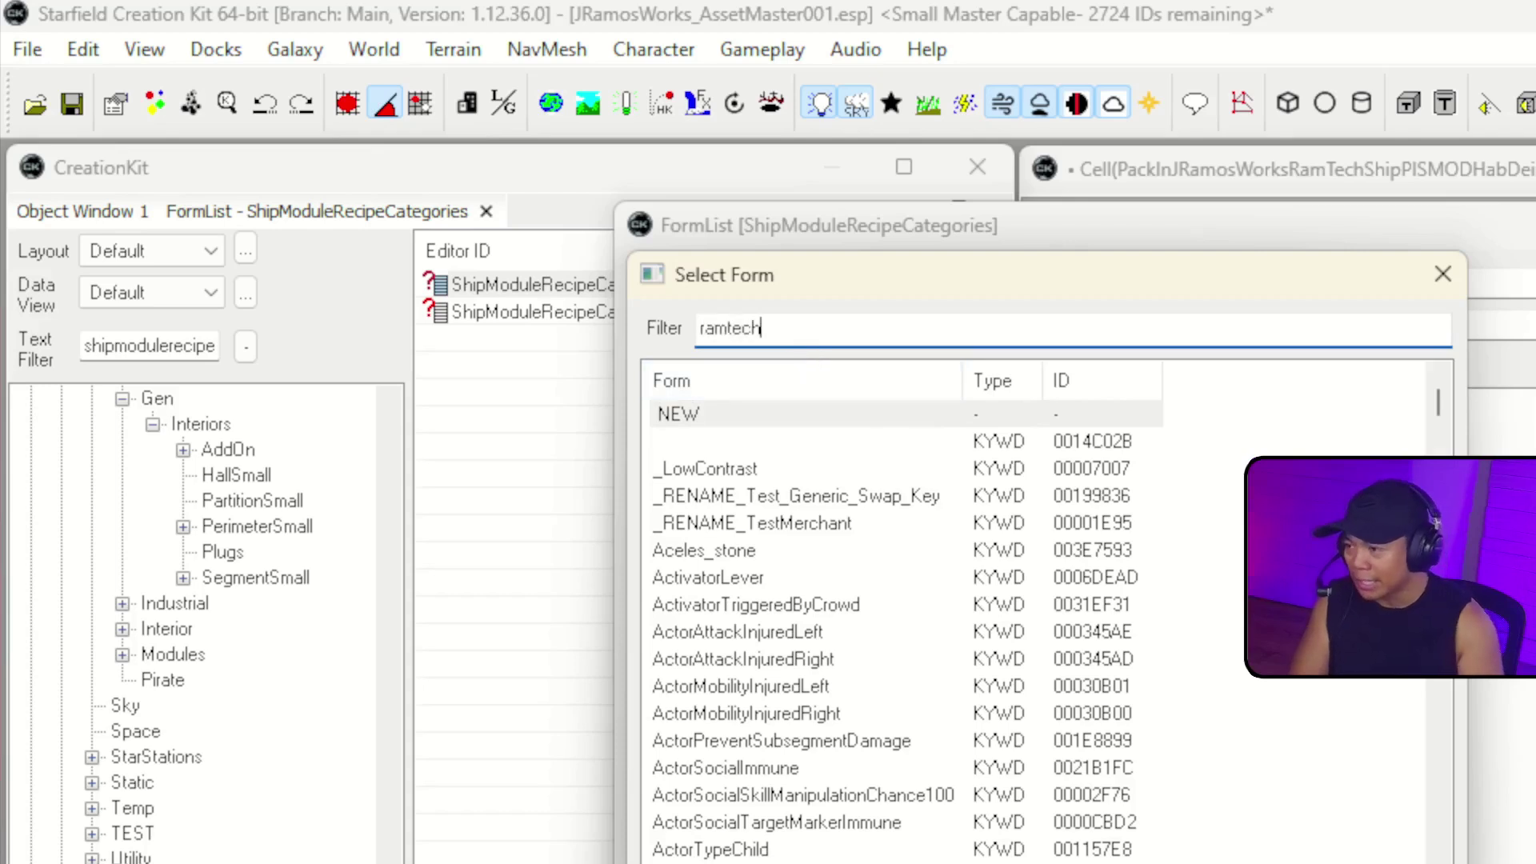
pyautogui.write('ch')
pyautogui.click(835, 475)
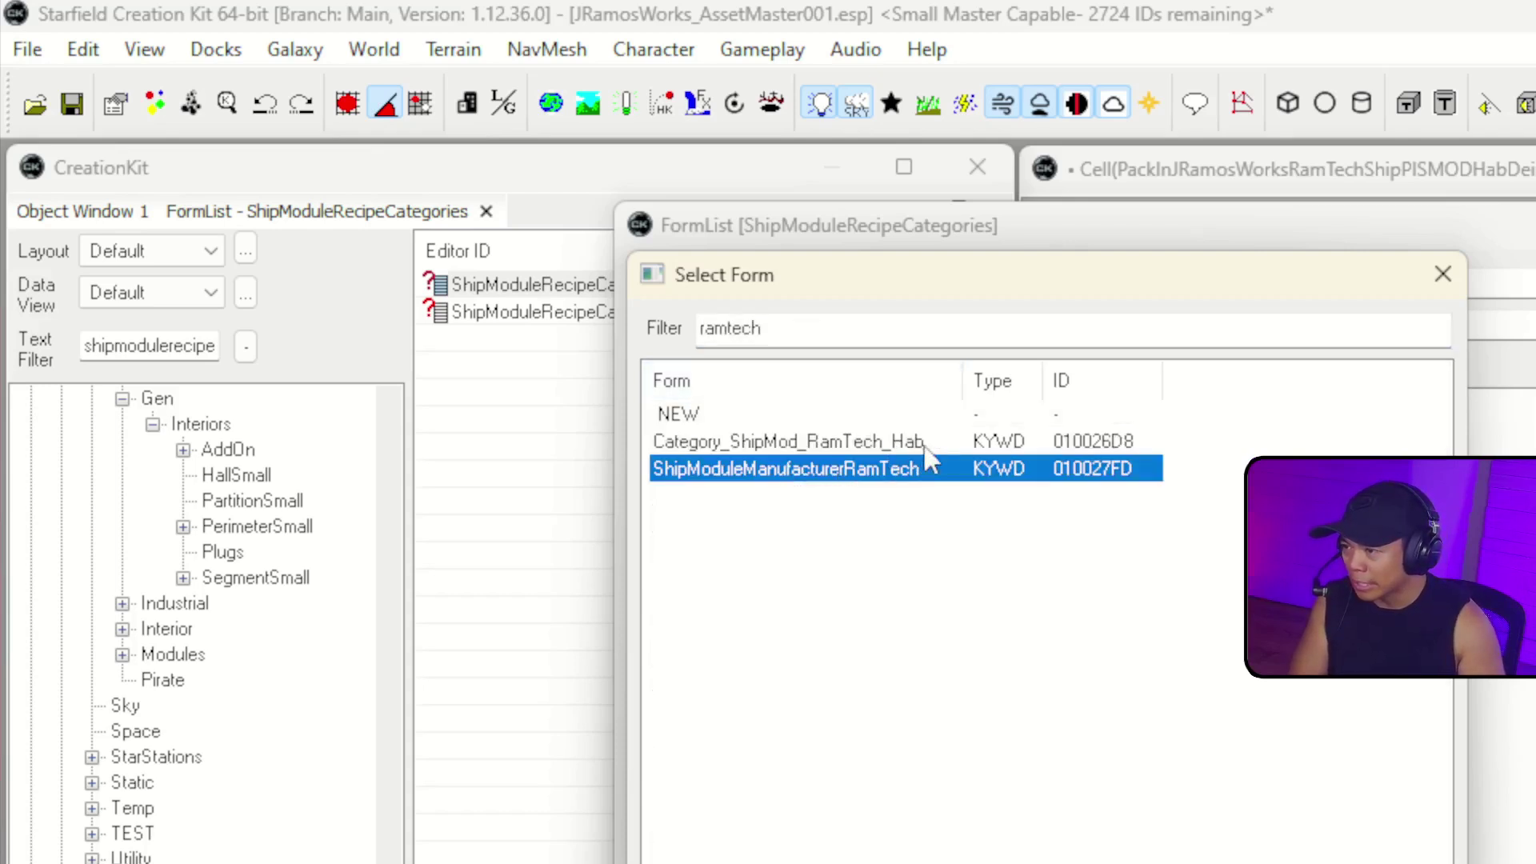
pyautogui.click(835, 442)
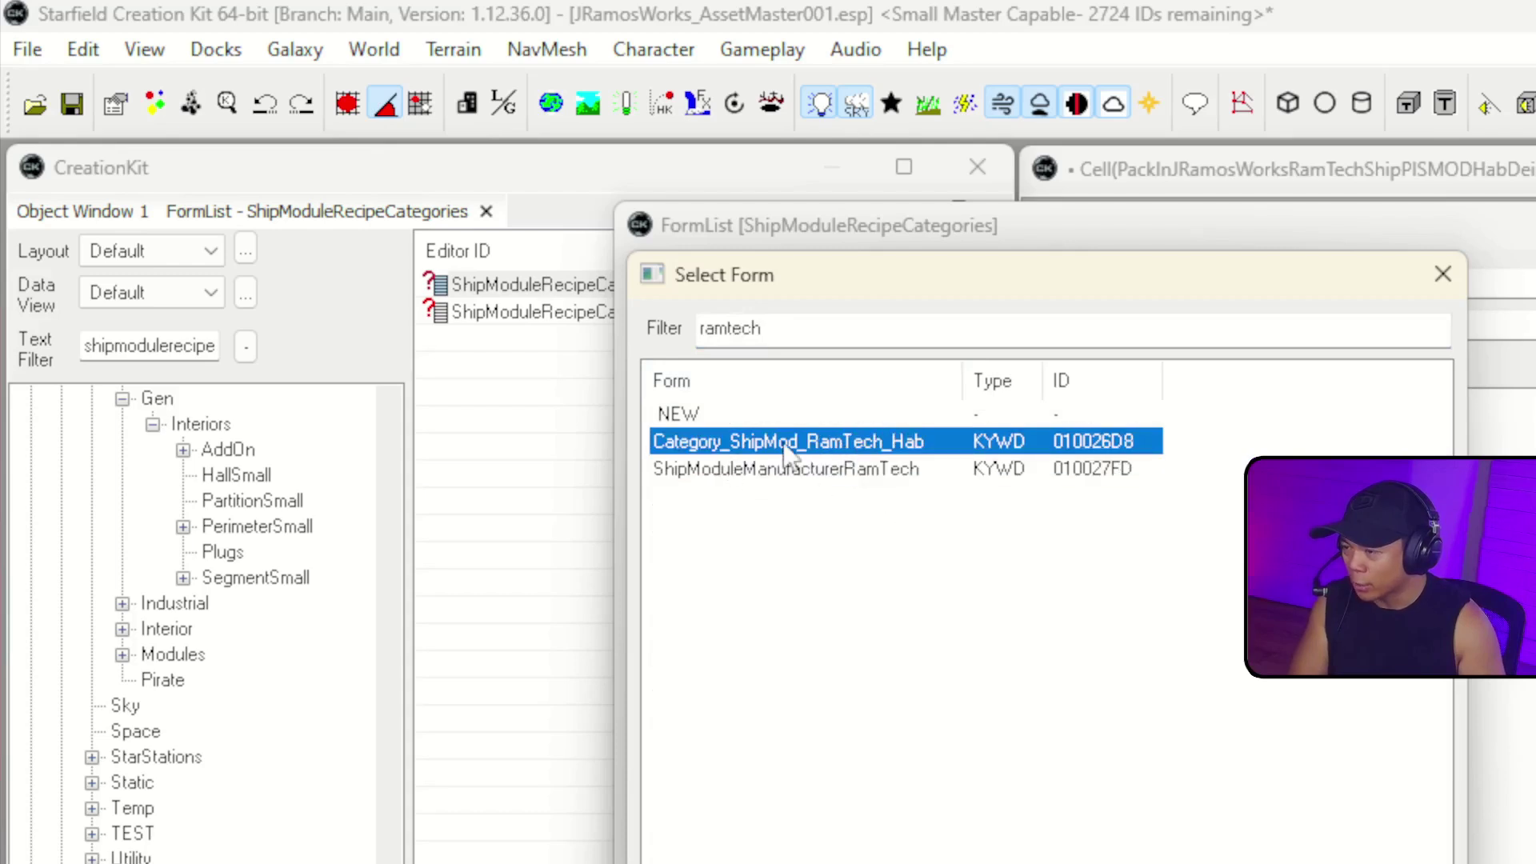
pyautogui.doubleClick(891, 445)
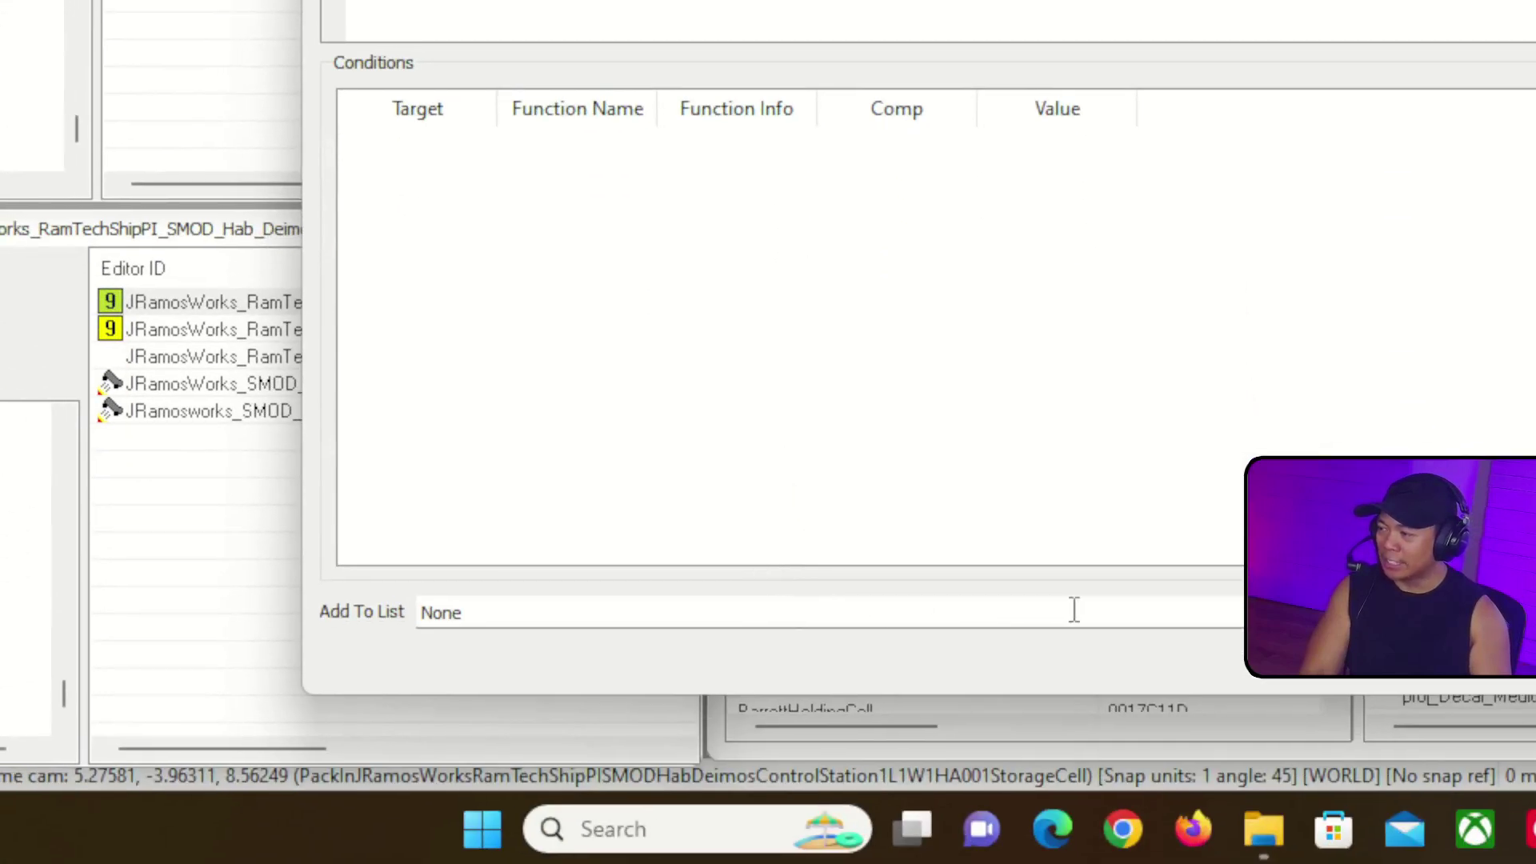
# - Point Add To List at the ShipModuleRecipeCategories form list and confirm the new form list
pyautogui.click(1072, 613)
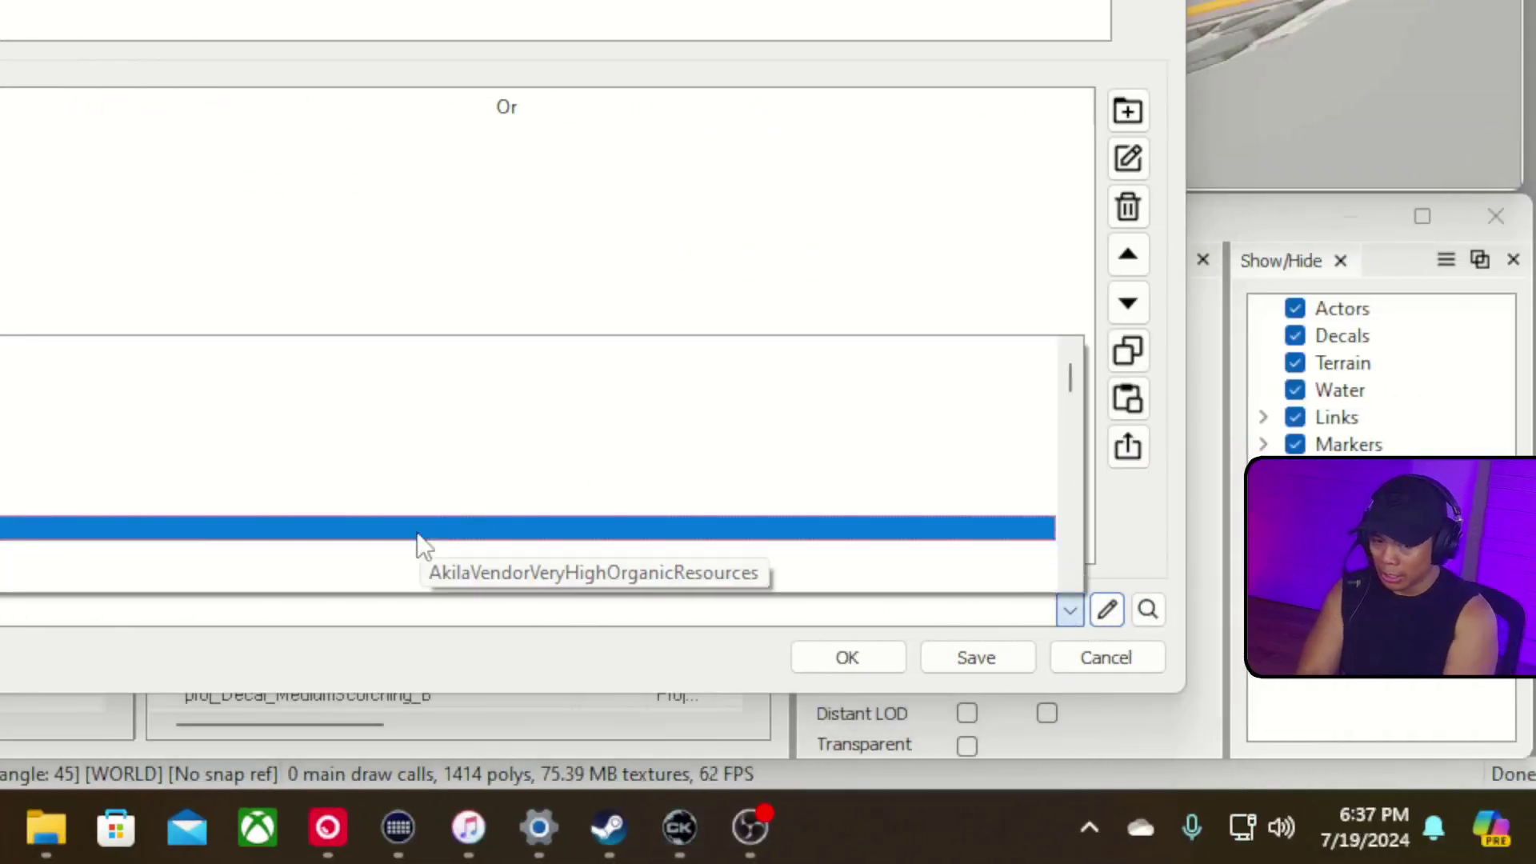
pyautogui.scroll(-3, 417, 535)
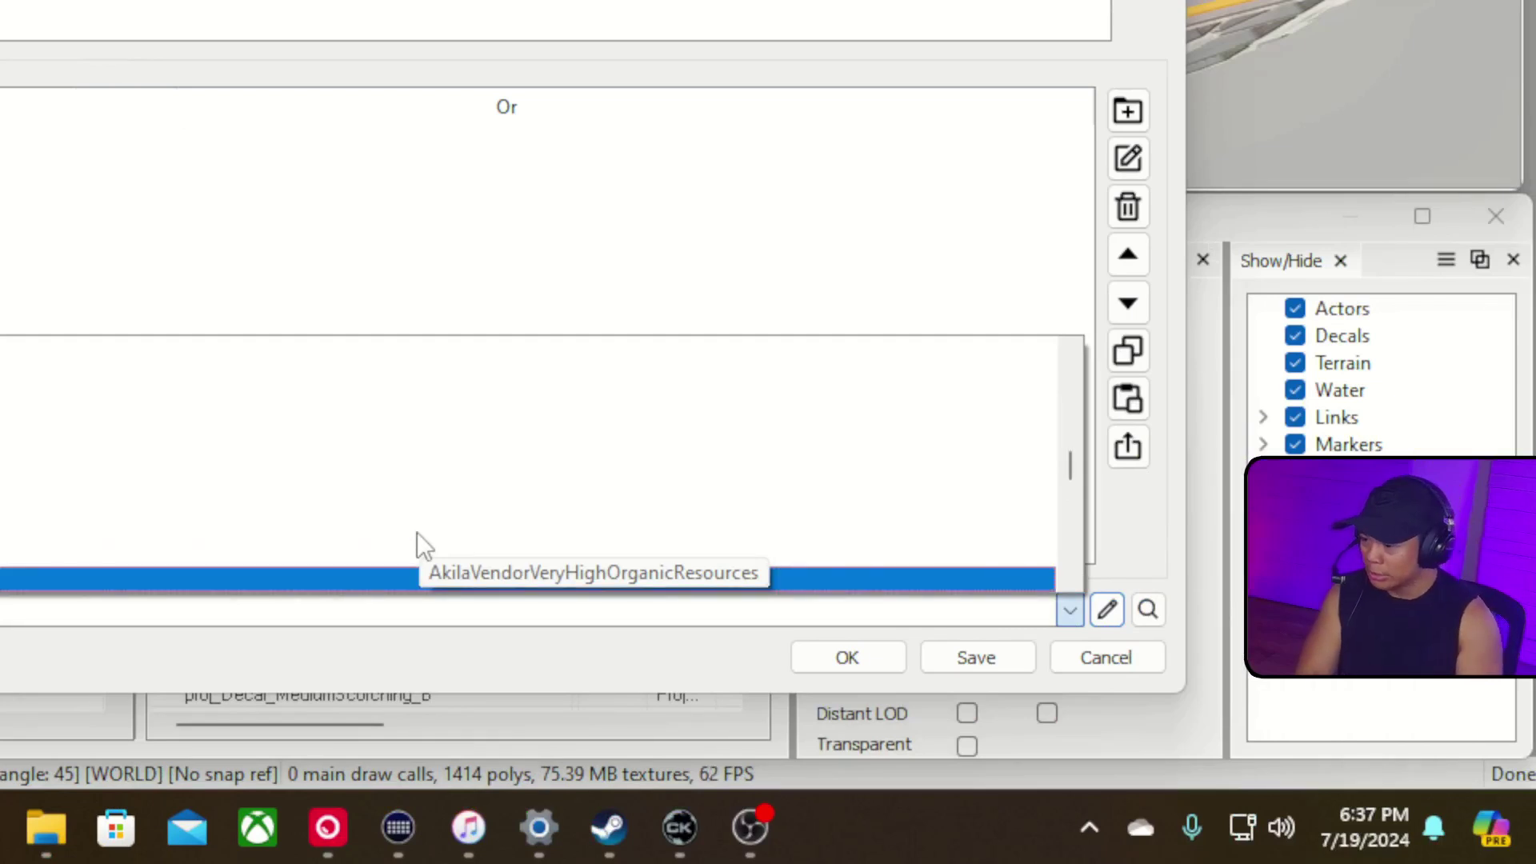
pyautogui.scroll(-10, 651, 583)
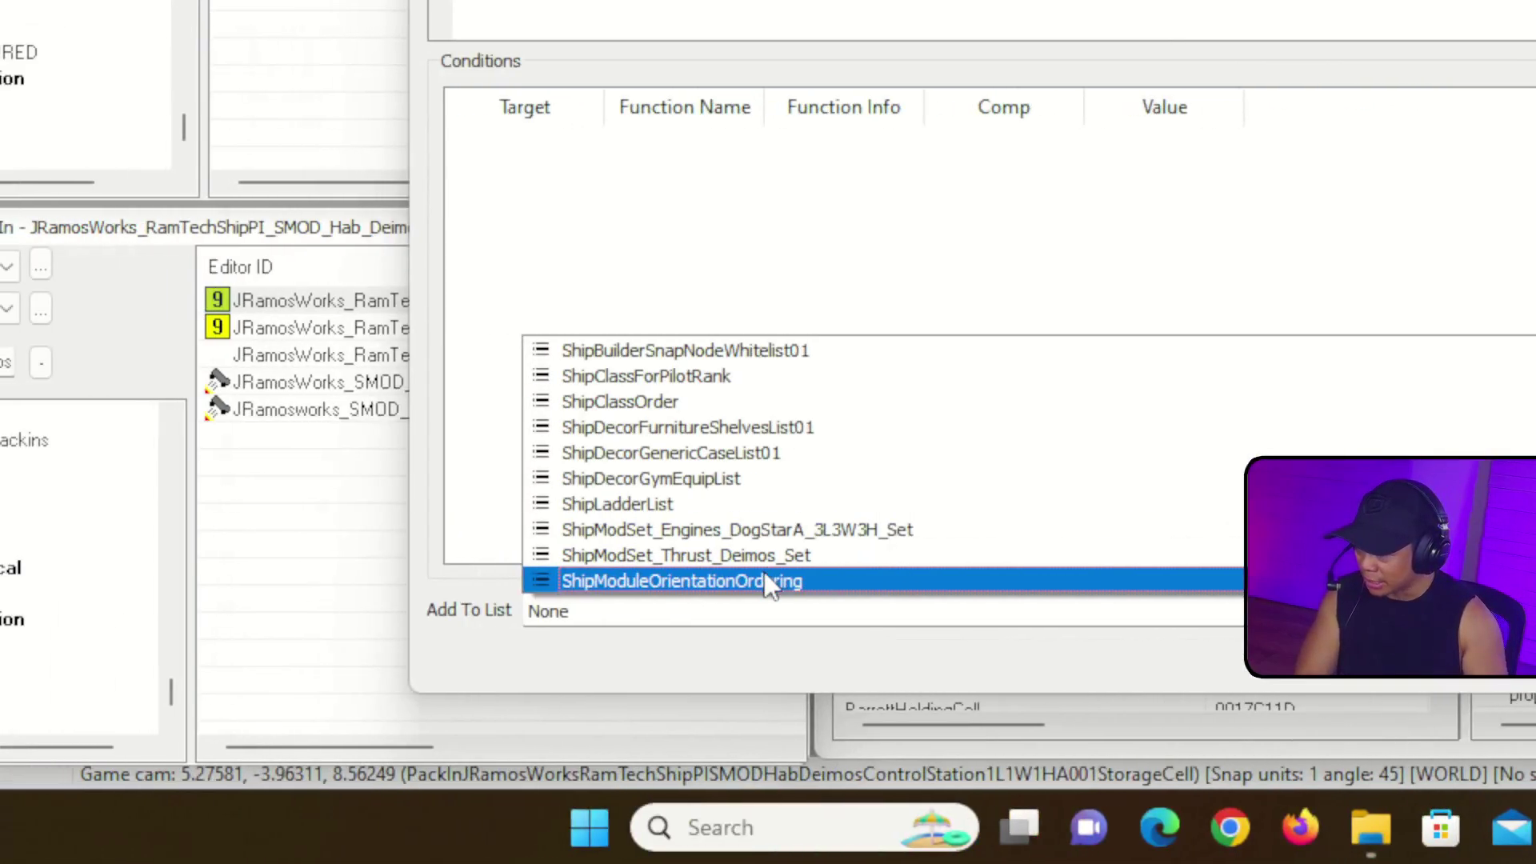
pyautogui.scroll(-1, 765, 571)
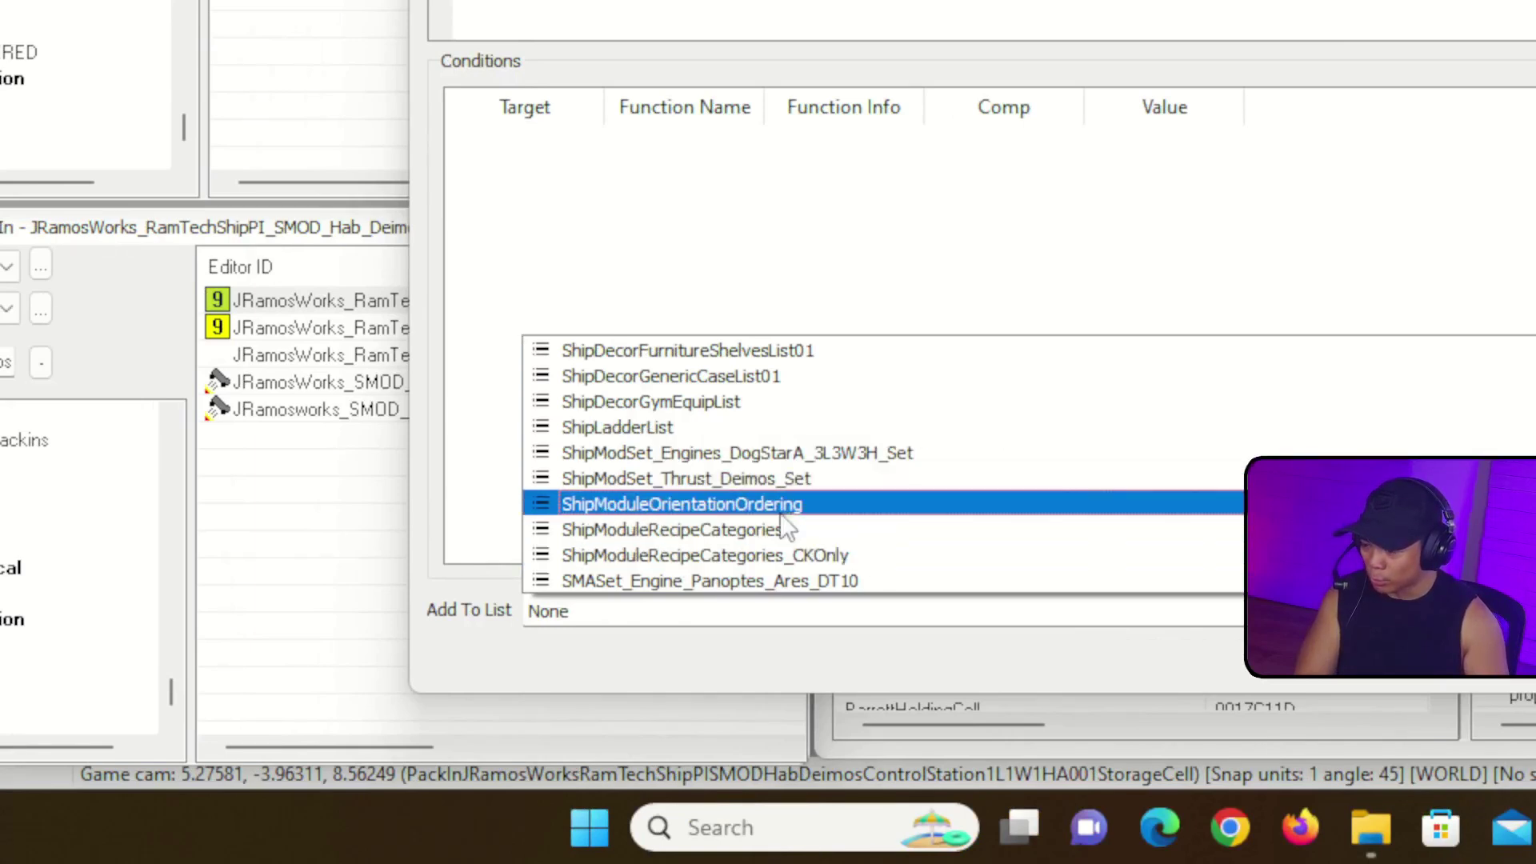
pyautogui.scroll(3, 713, 535)
pyautogui.scroll(5, 715, 538)
pyautogui.scroll(-8, 715, 538)
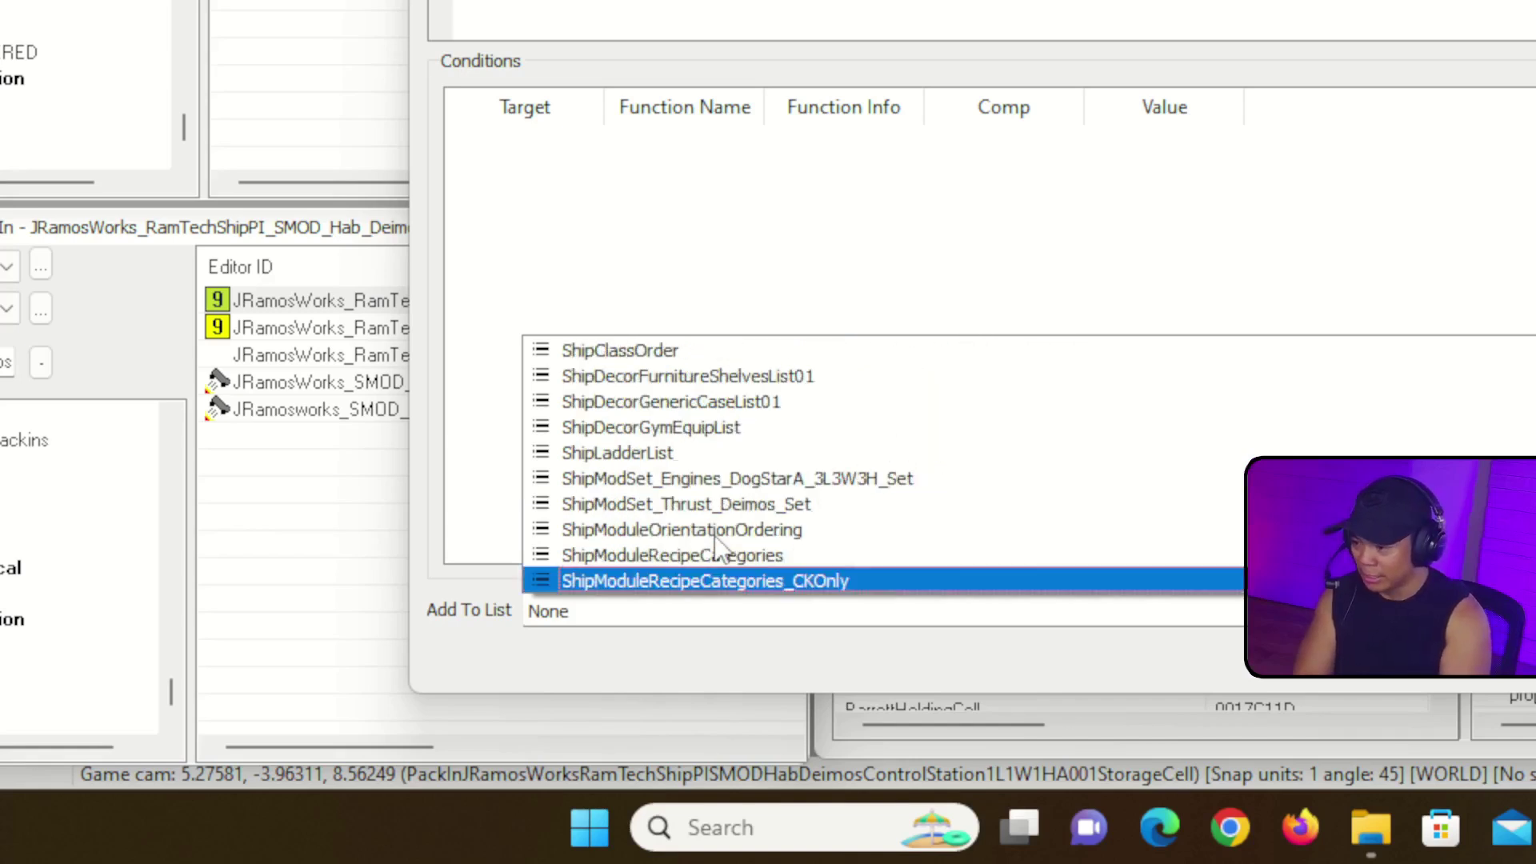
pyautogui.write('mo')
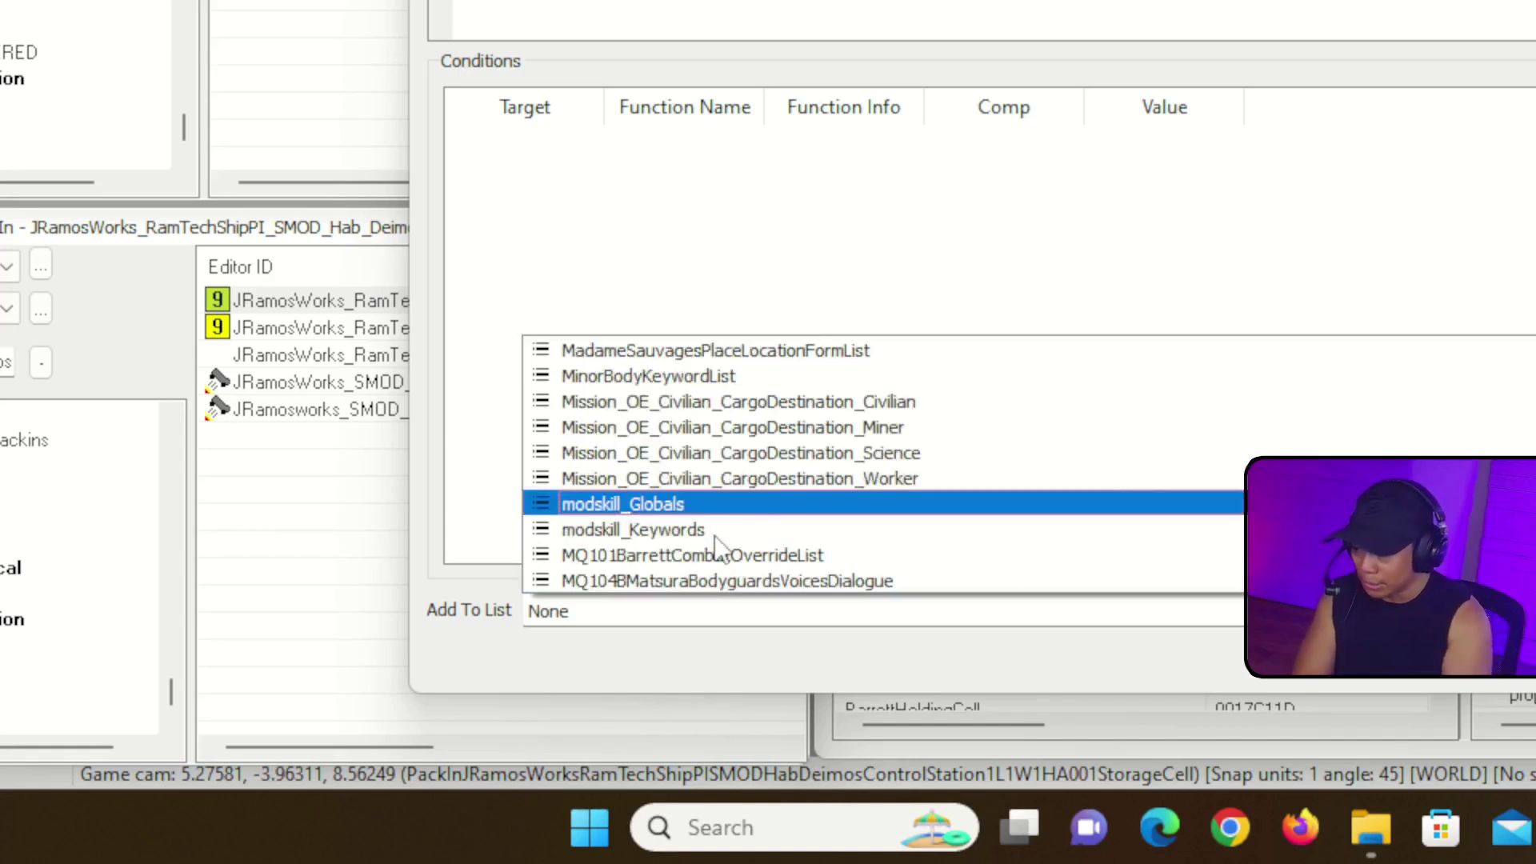
pyautogui.write('shipmodule')
pyautogui.scroll(-1, 716, 546)
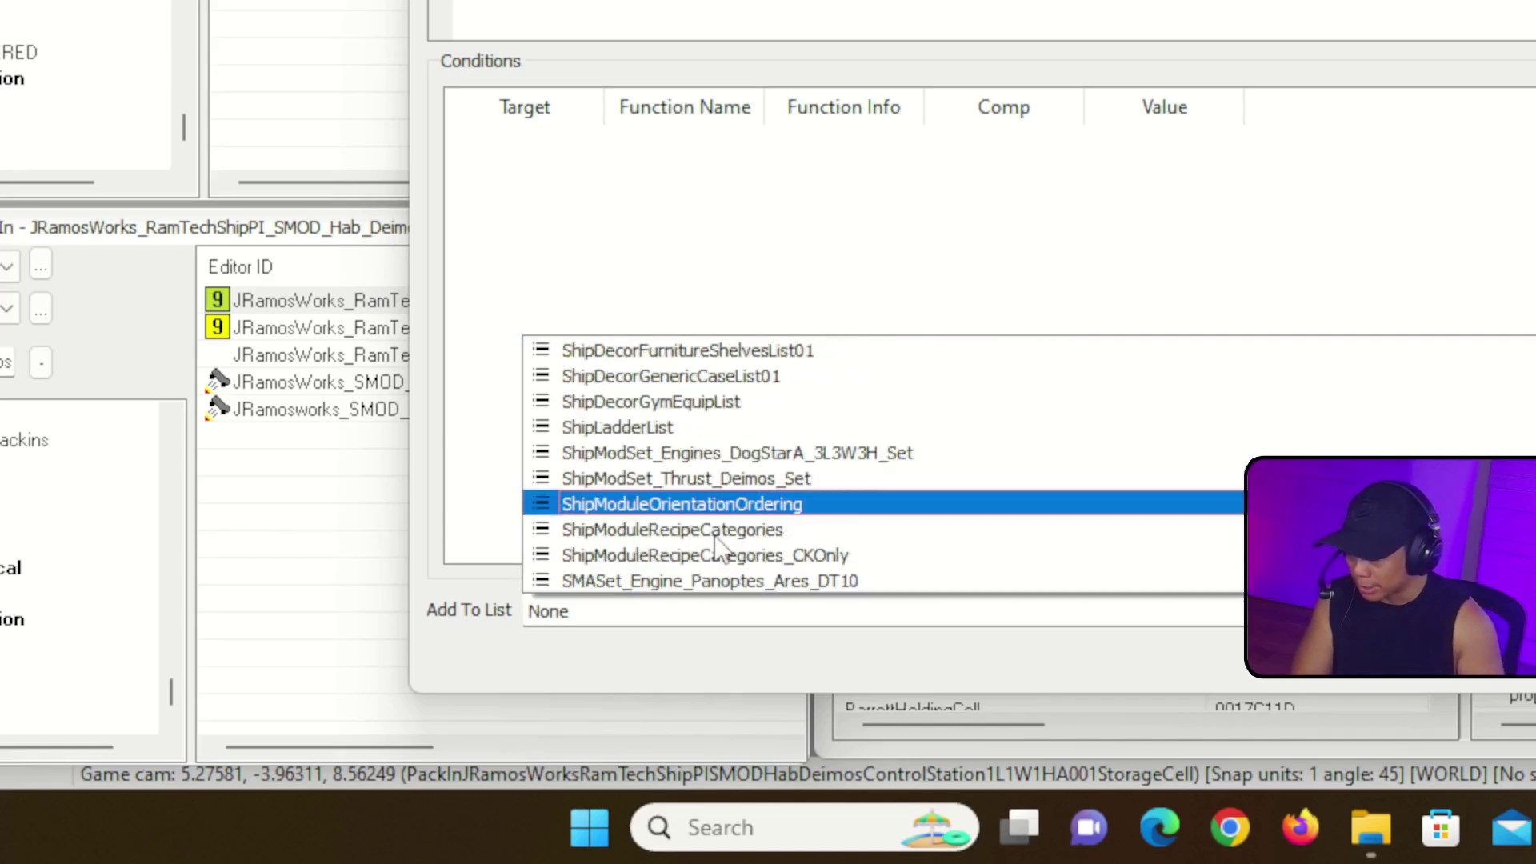
pyautogui.scroll(-1, 718, 547)
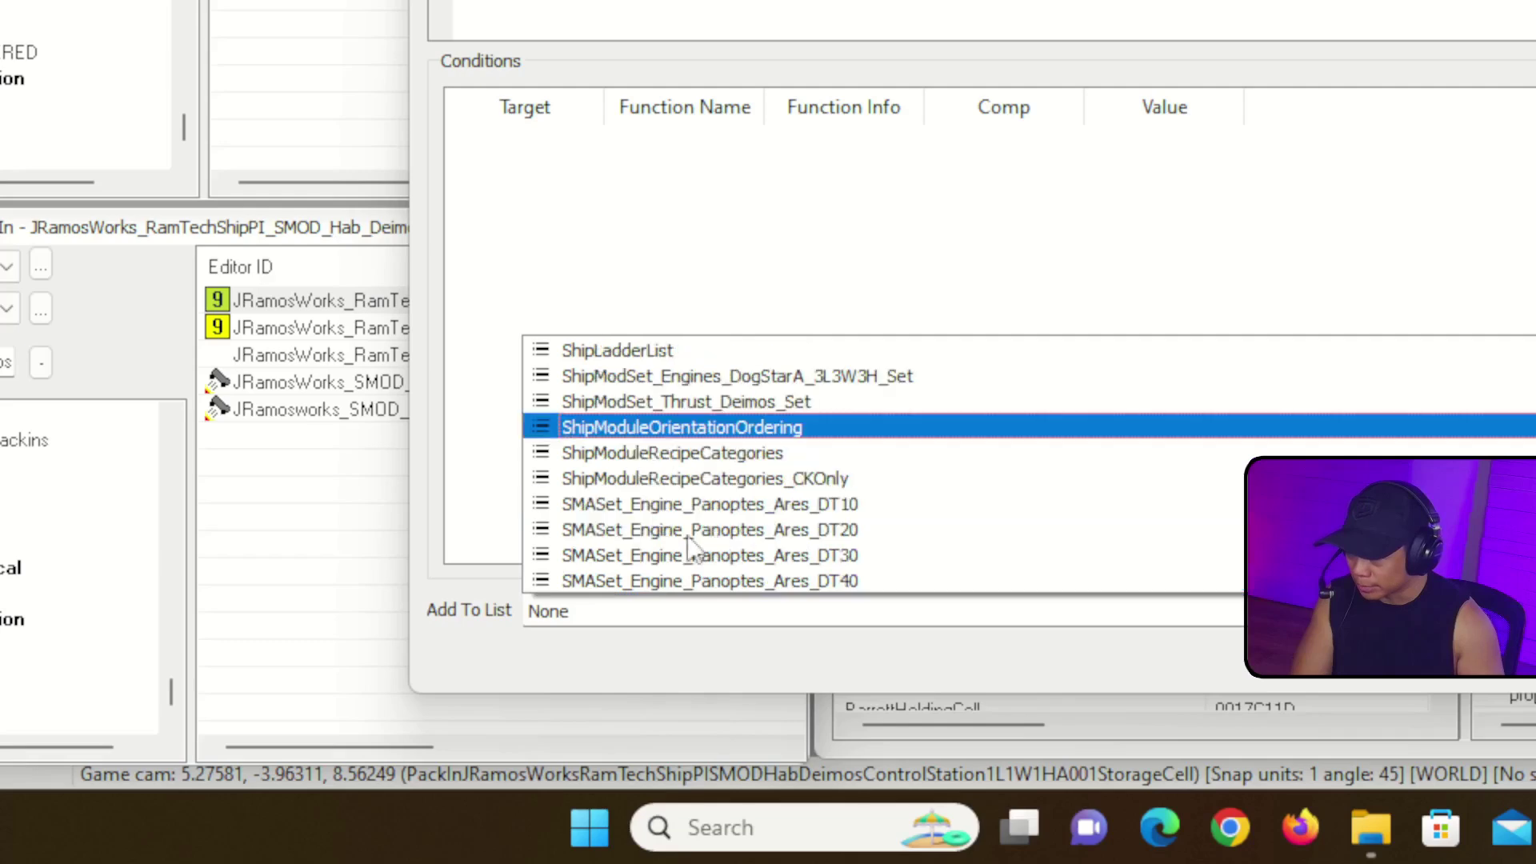
pyautogui.click(888, 474)
pyautogui.click(911, 656)
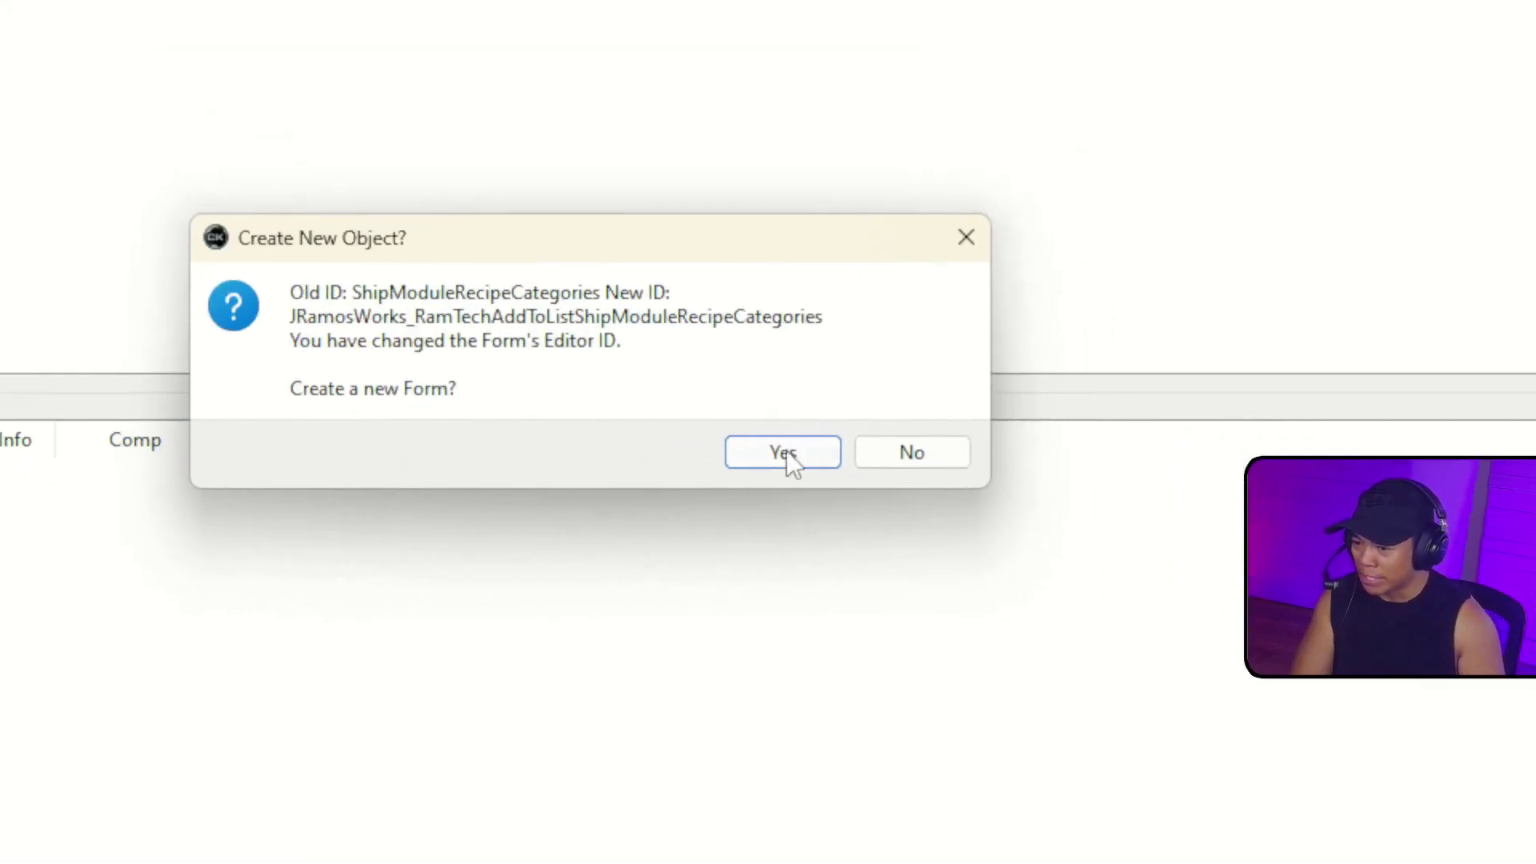
pyautogui.click(386, 126)
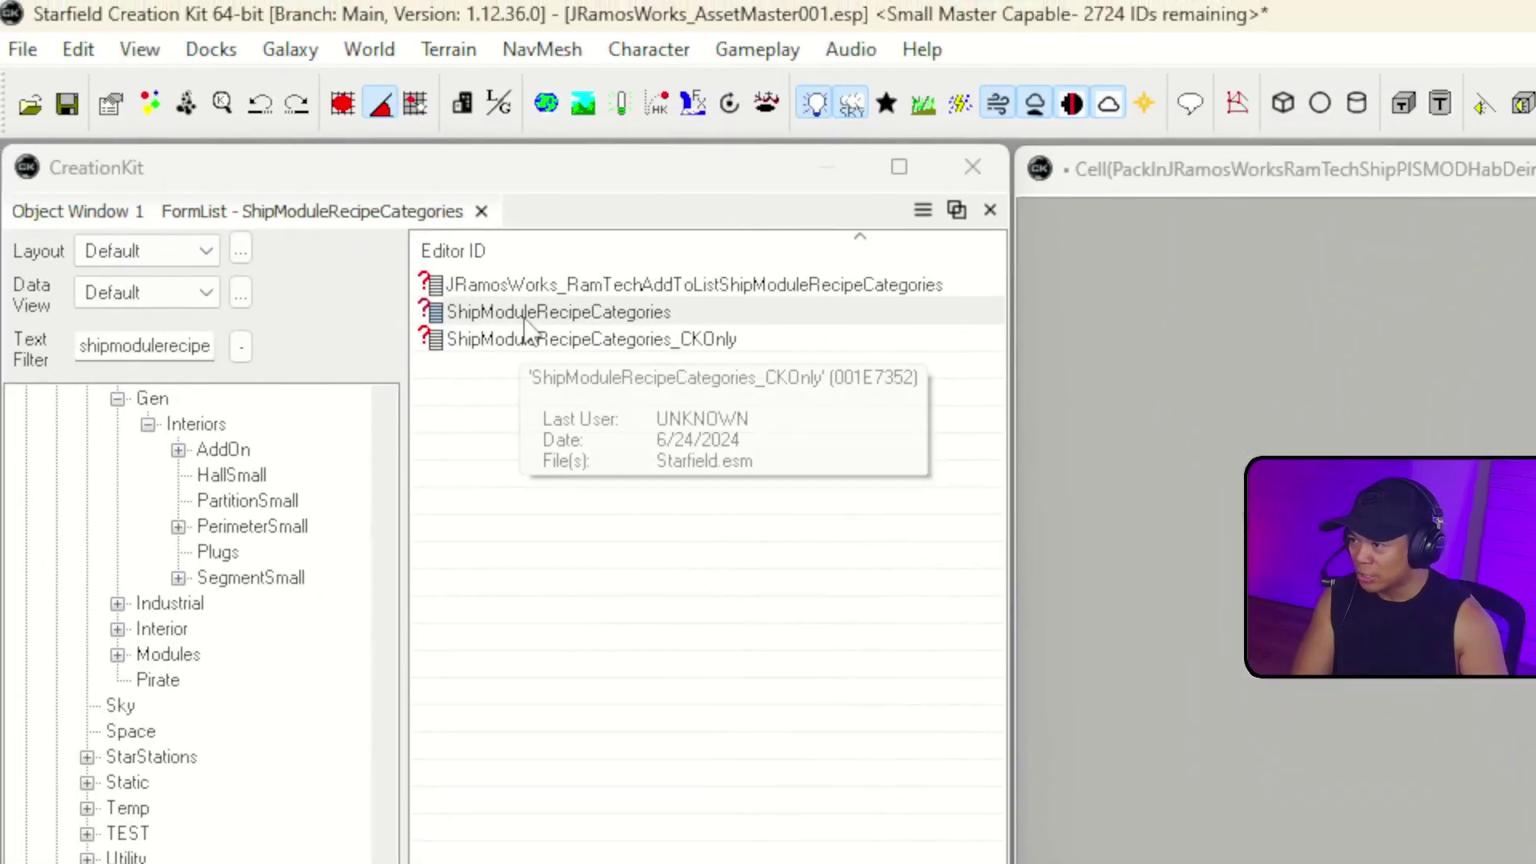
pyautogui.doubleClick(525, 313)
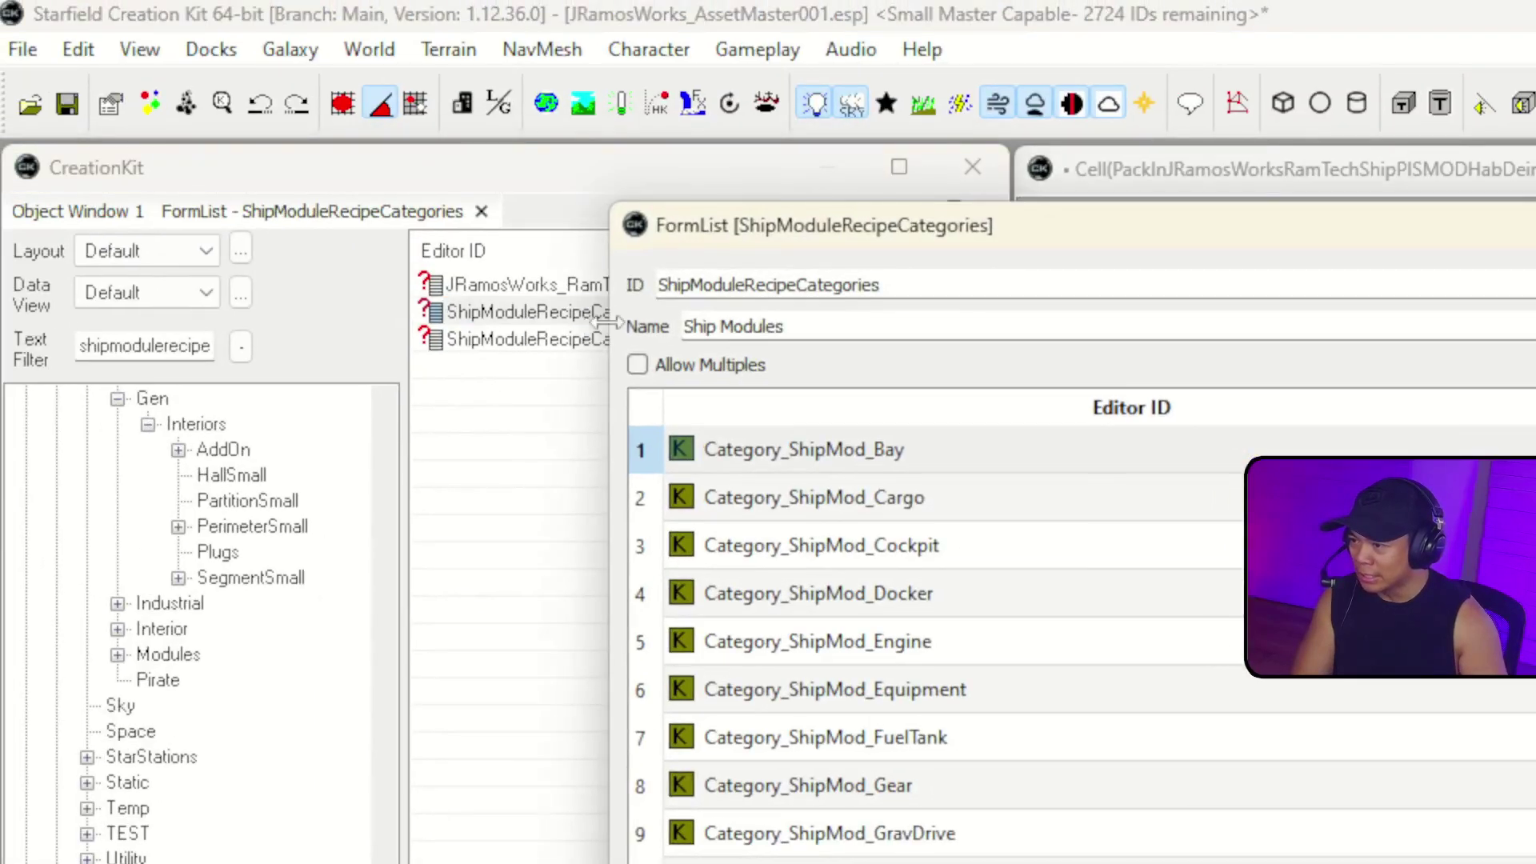
pyautogui.scroll(-5, 823, 517)
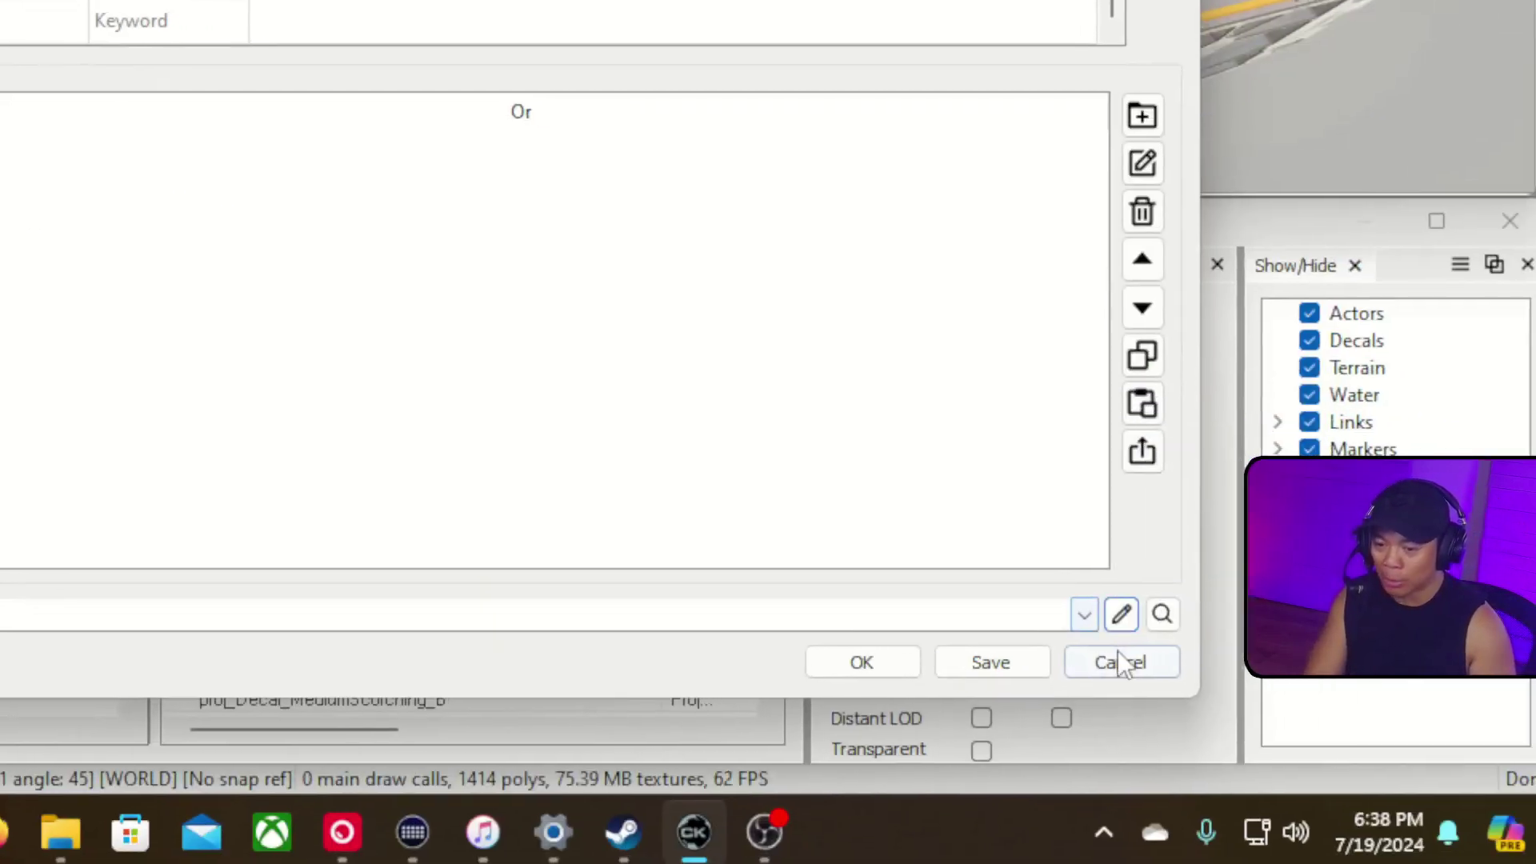
# - Cancel the open form list, filter for outpostrecipecategories, and open OutpostRecipeCategories
pyautogui.click(1120, 662)
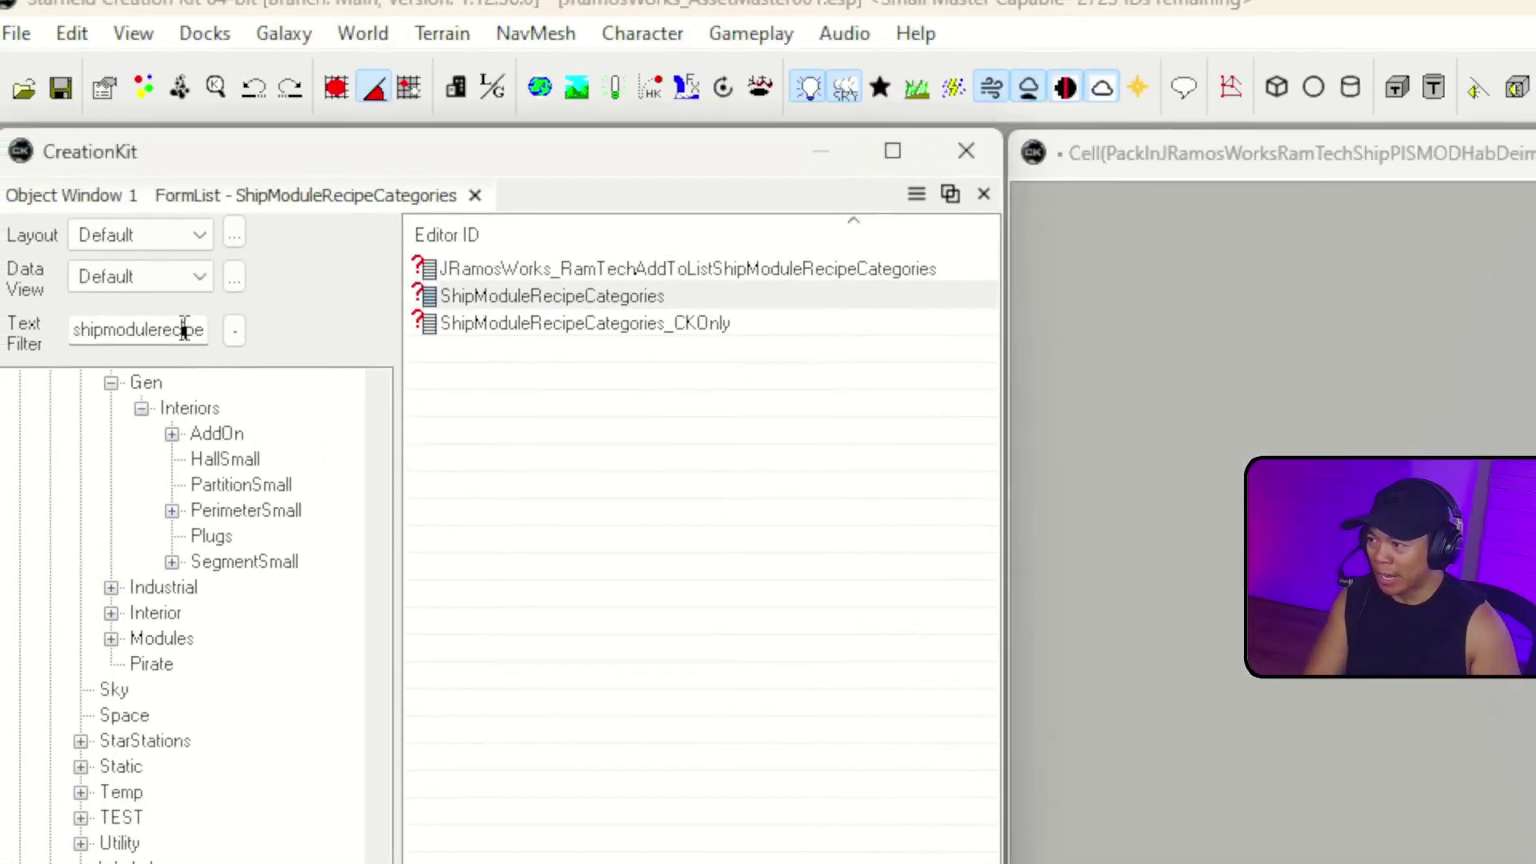
pyautogui.click(184, 329)
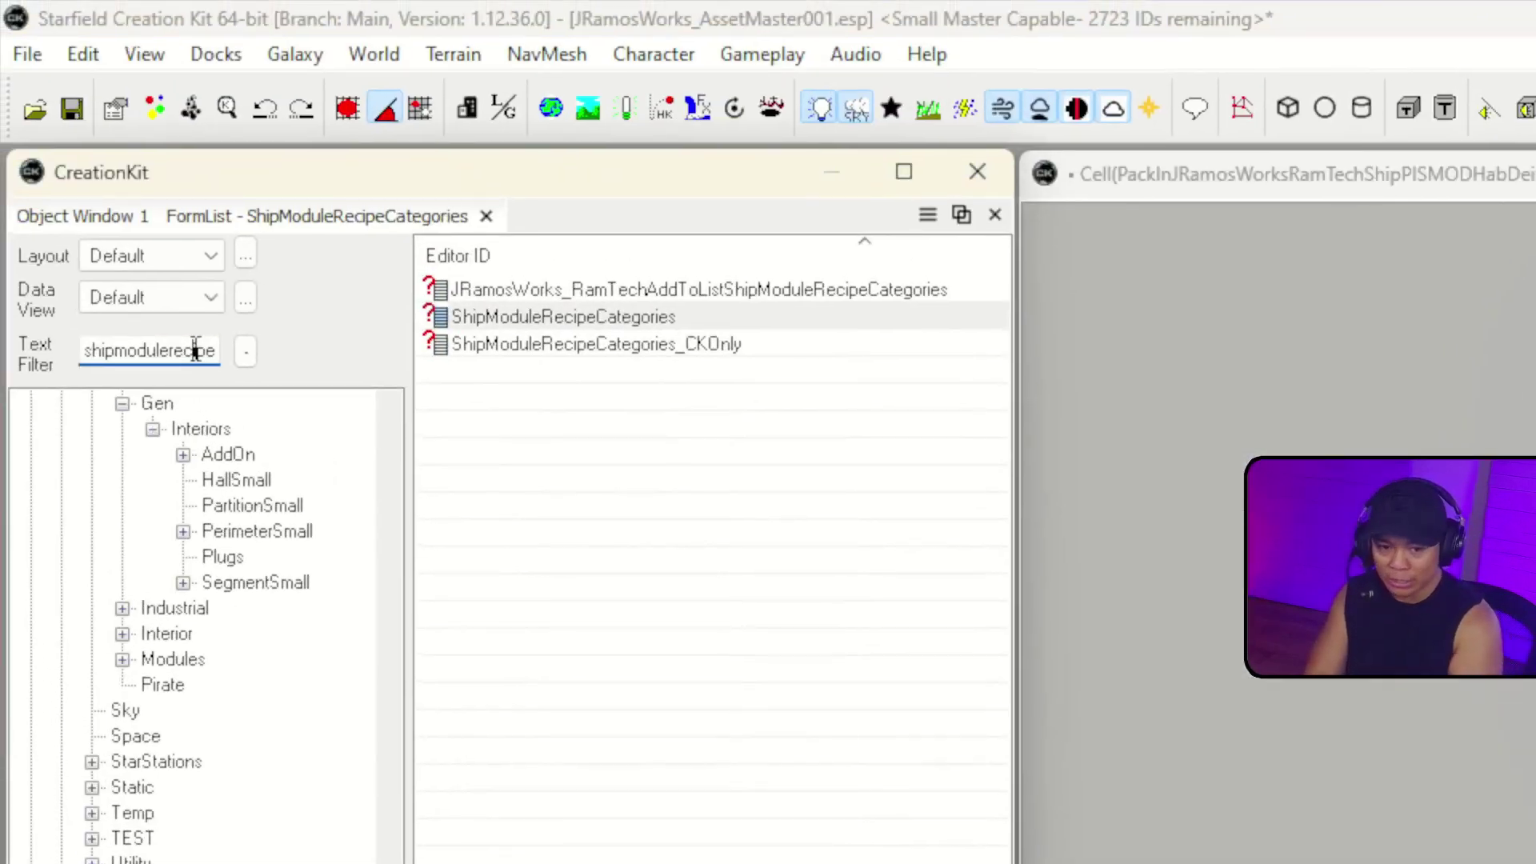
pyautogui.write('out')
pyautogui.doubleClick(169, 351)
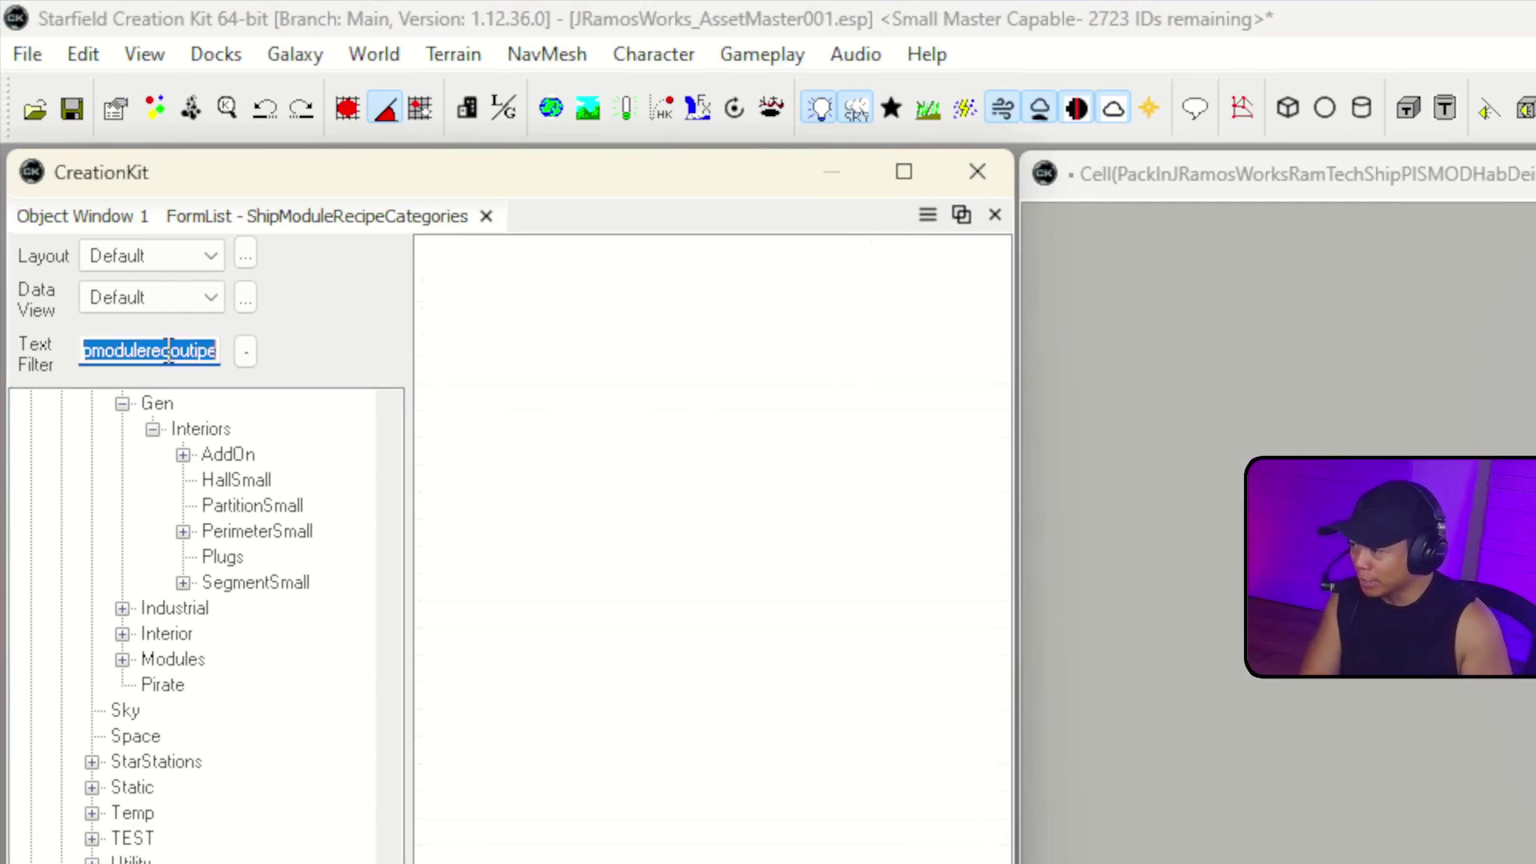
pyautogui.write('outpost')
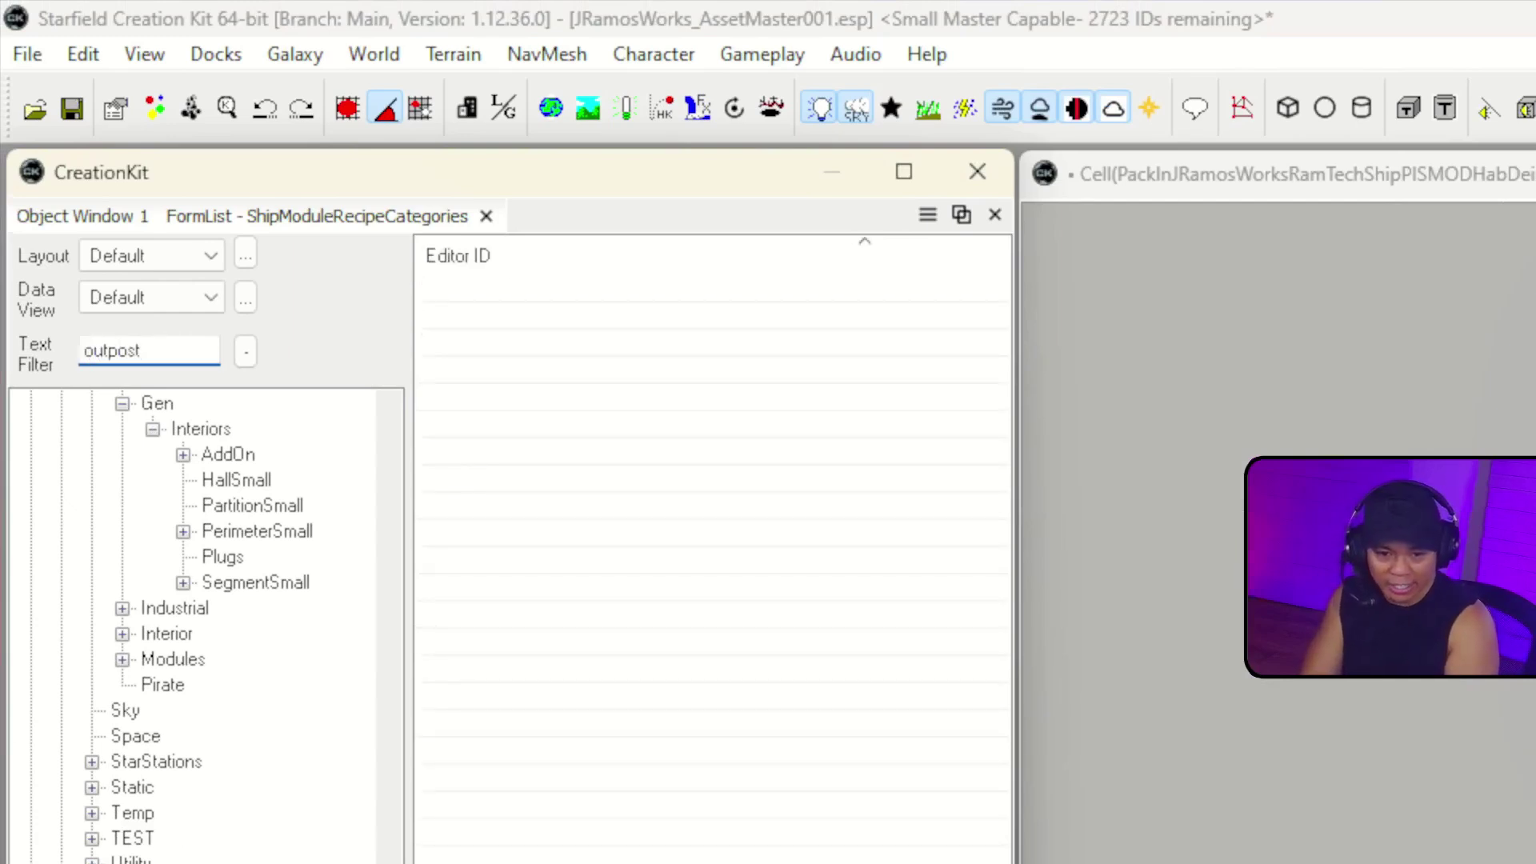
pyautogui.write('recipe')
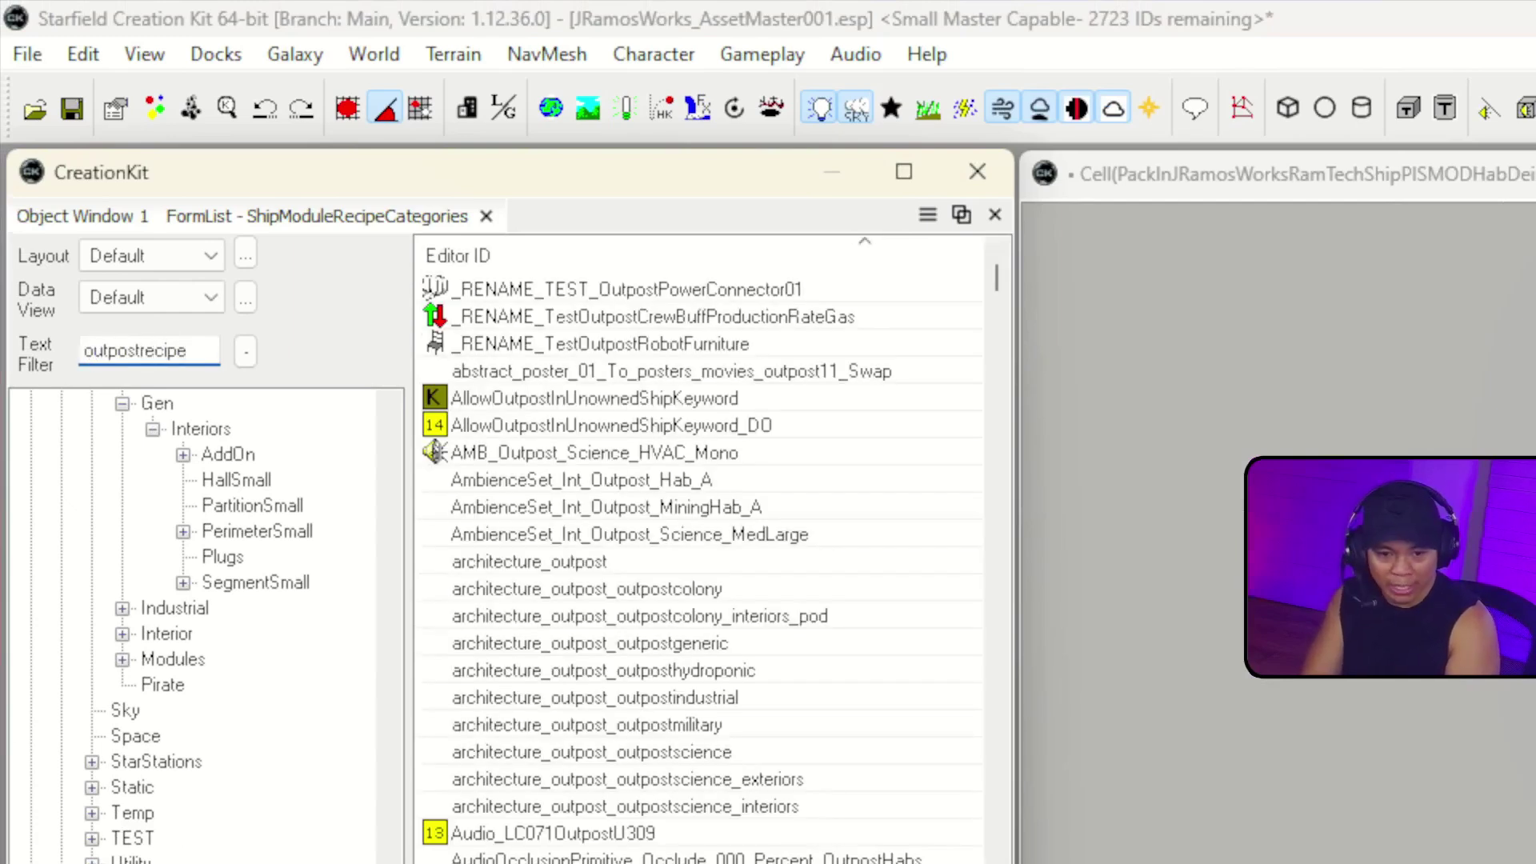
pyautogui.write('categories')
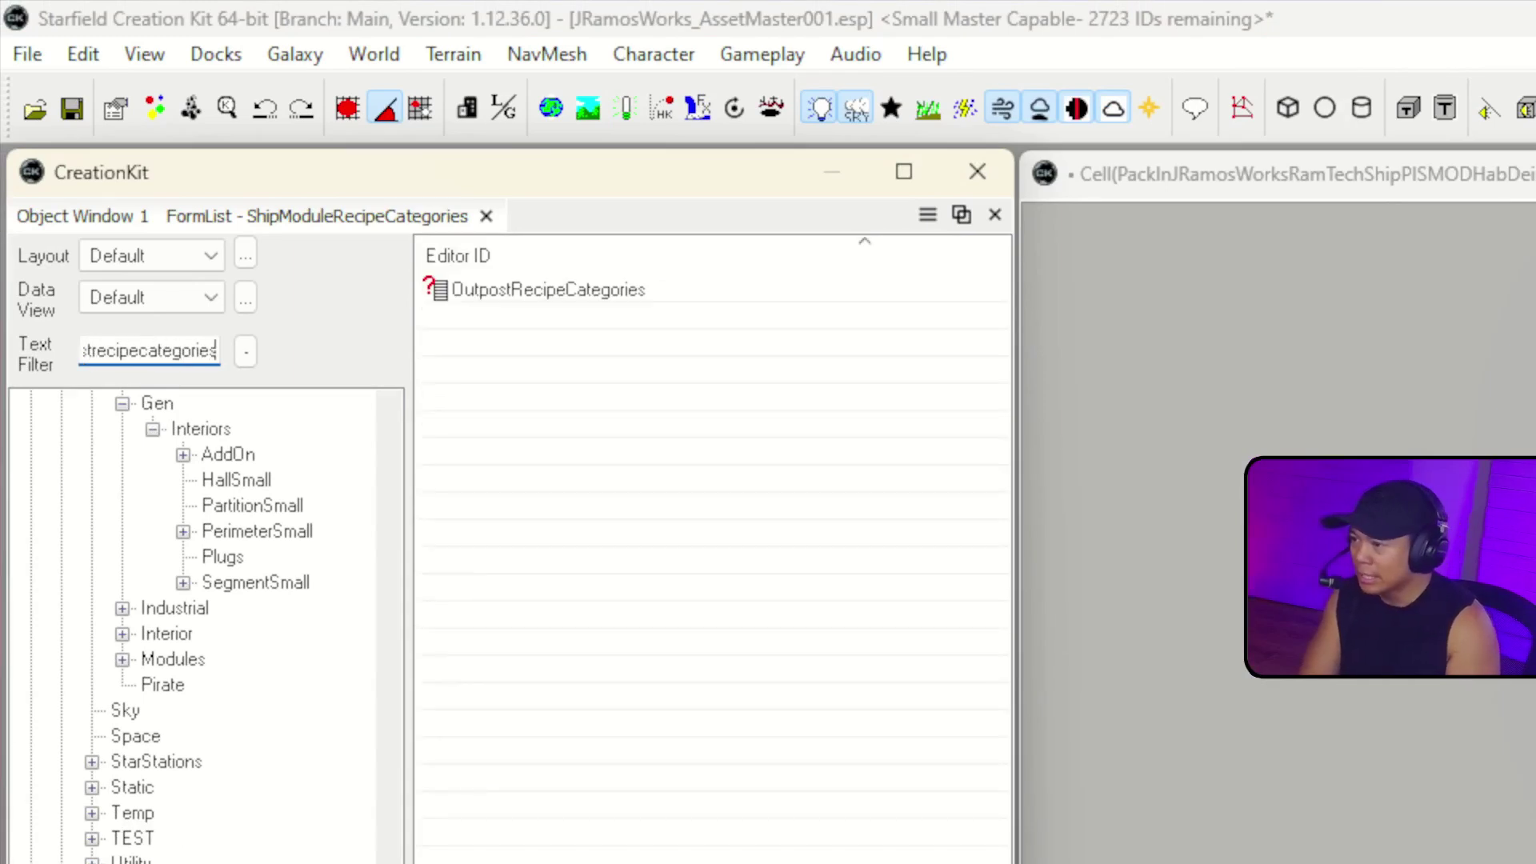
pyautogui.click(512, 295)
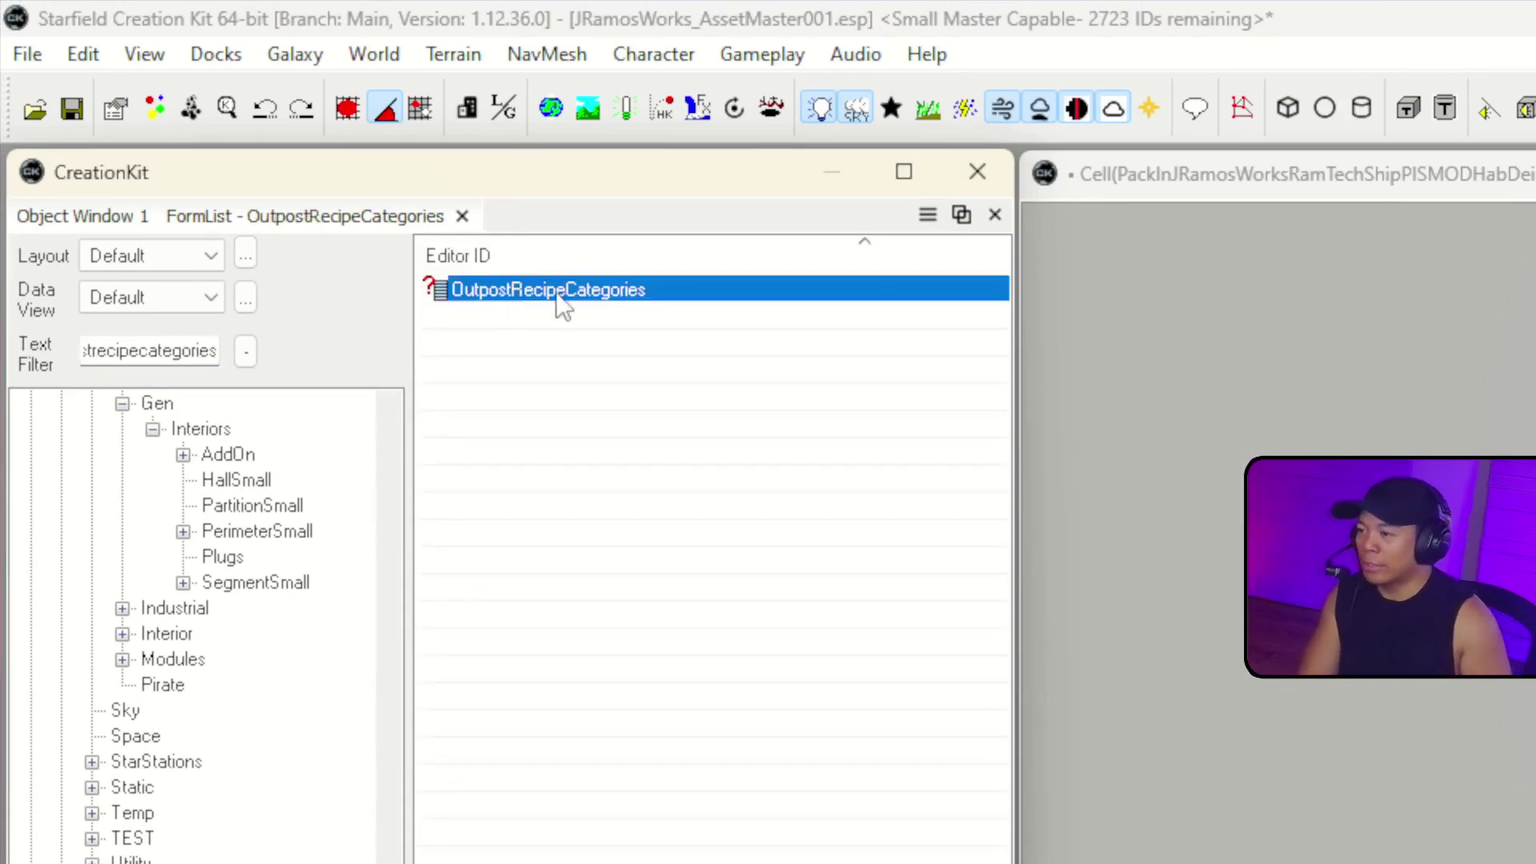
pyautogui.moveTo(560, 305)
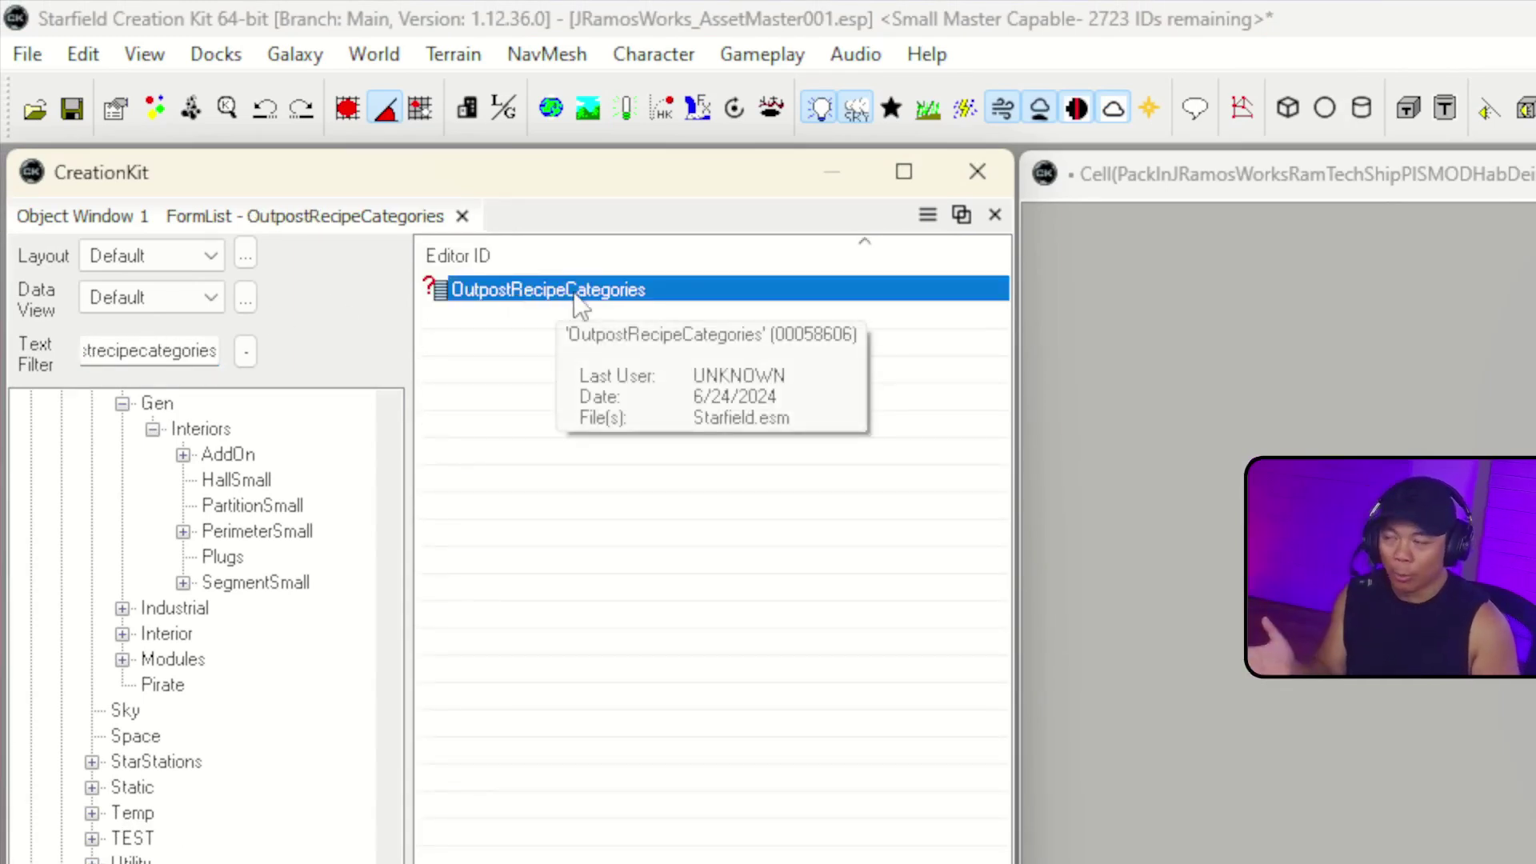
pyautogui.doubleClick(596, 293)
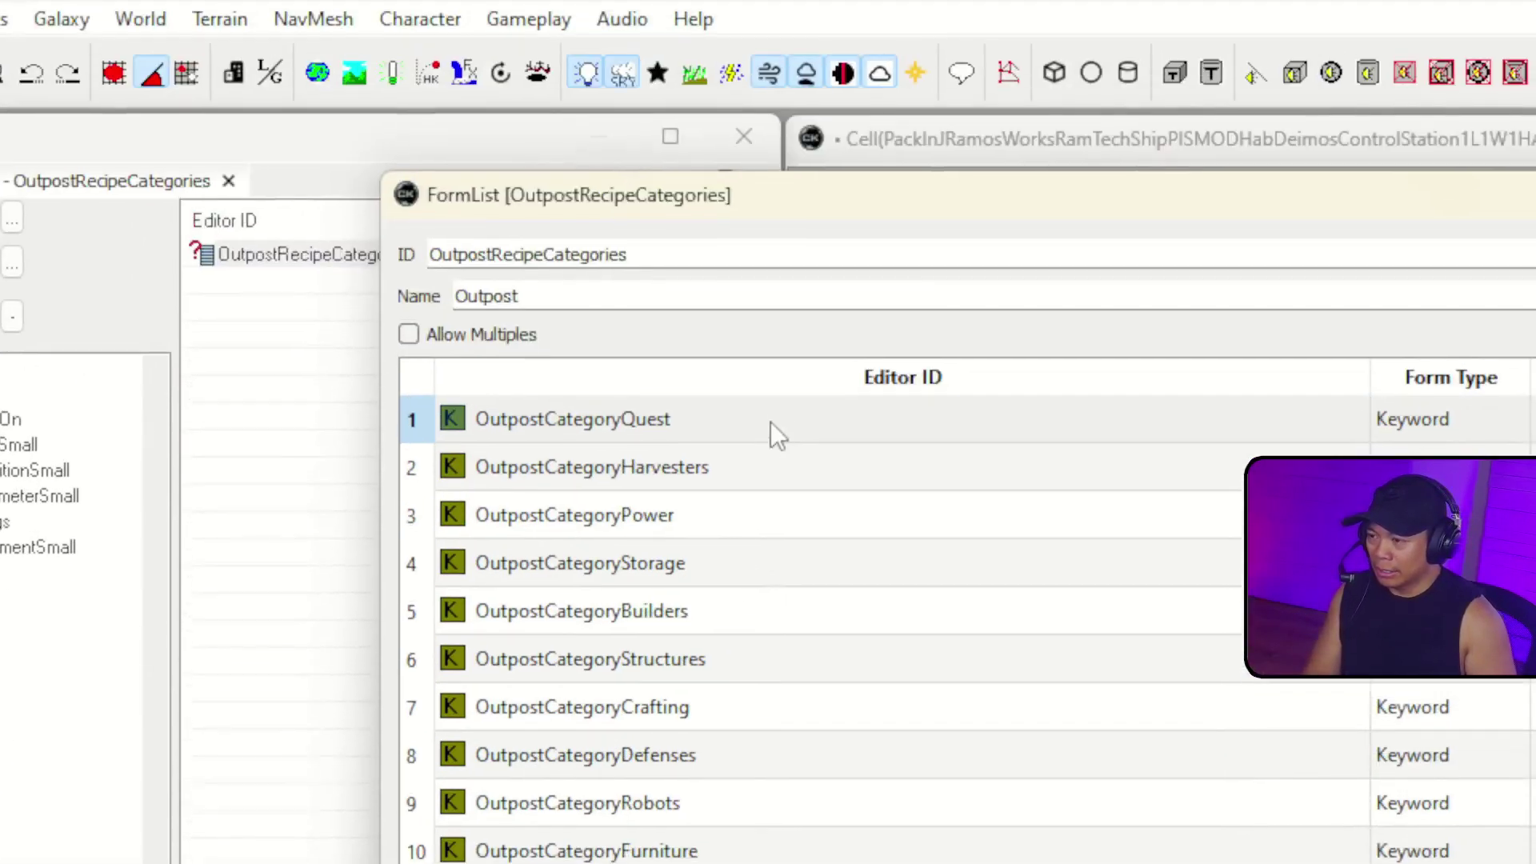
# - Review its outpost keywords, inspecting Bulldoze and TestAssets, and close everything without changes
pyautogui.click(763, 344)
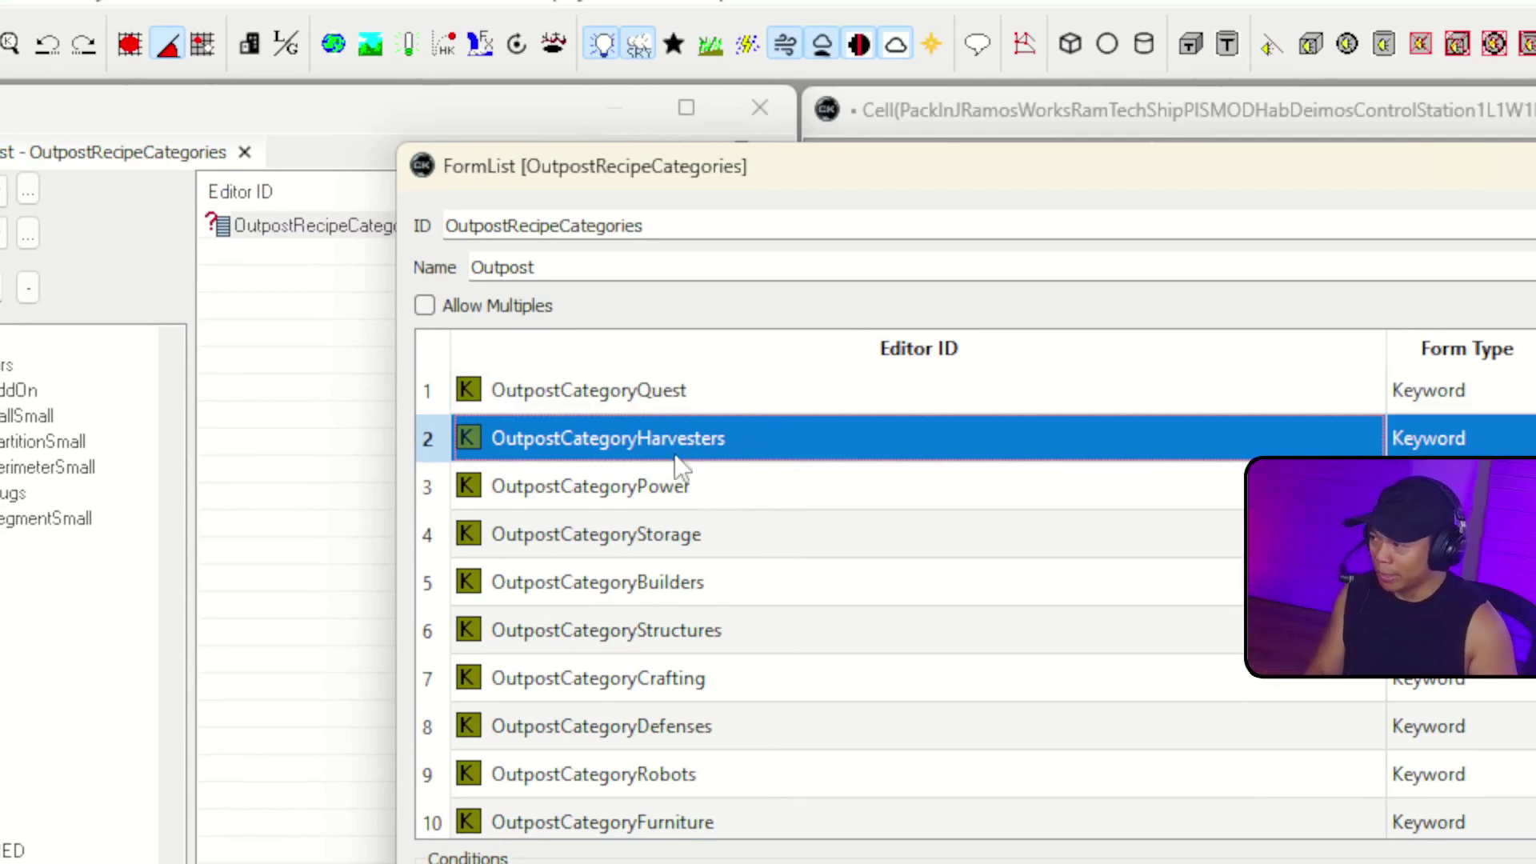
pyautogui.scroll(-2, 816, 616)
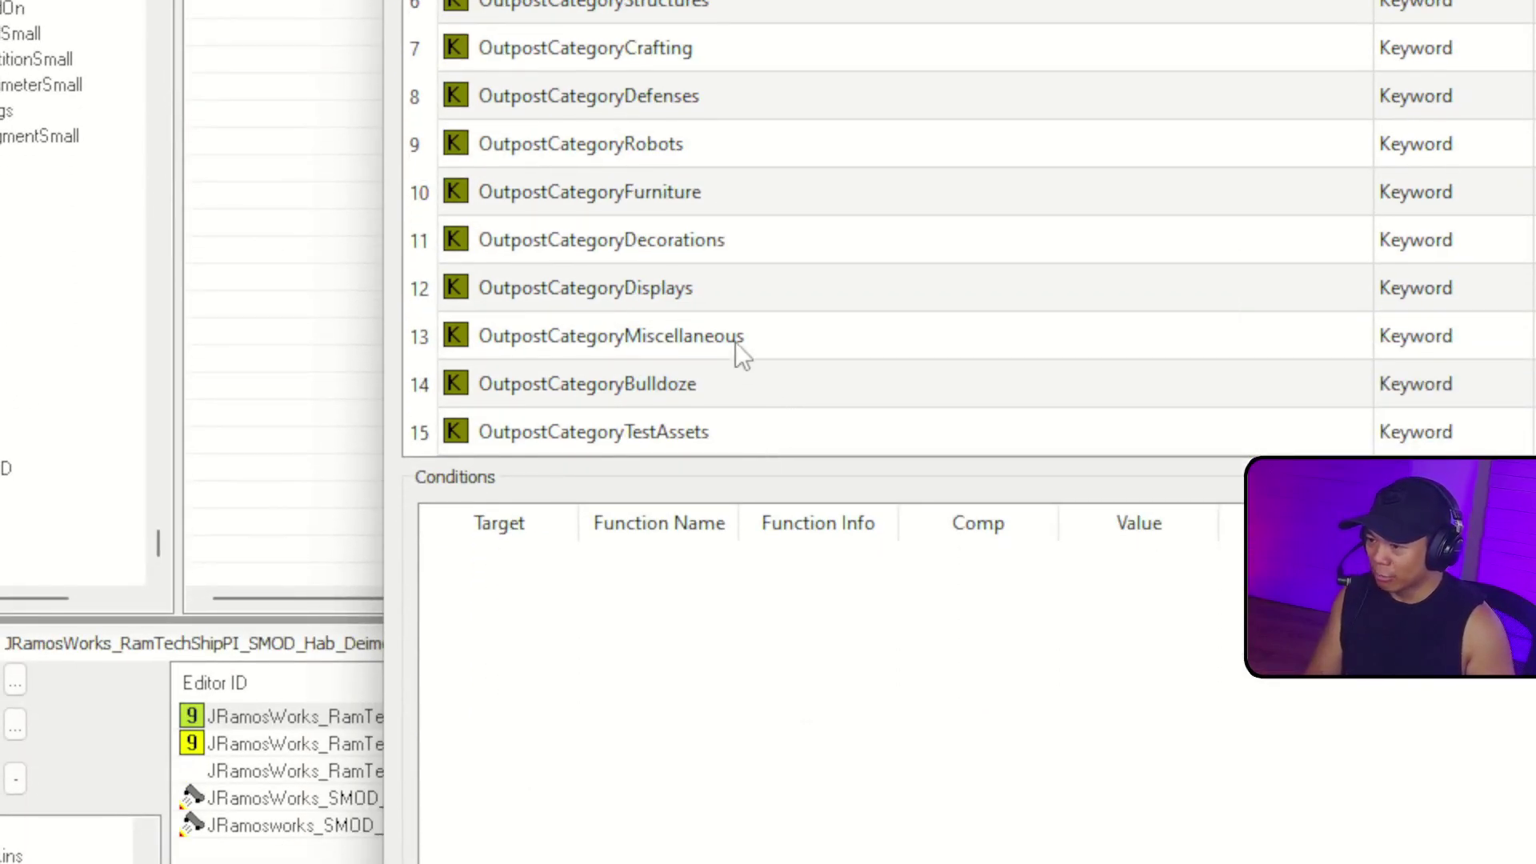
pyautogui.click(737, 339)
pyautogui.click(676, 388)
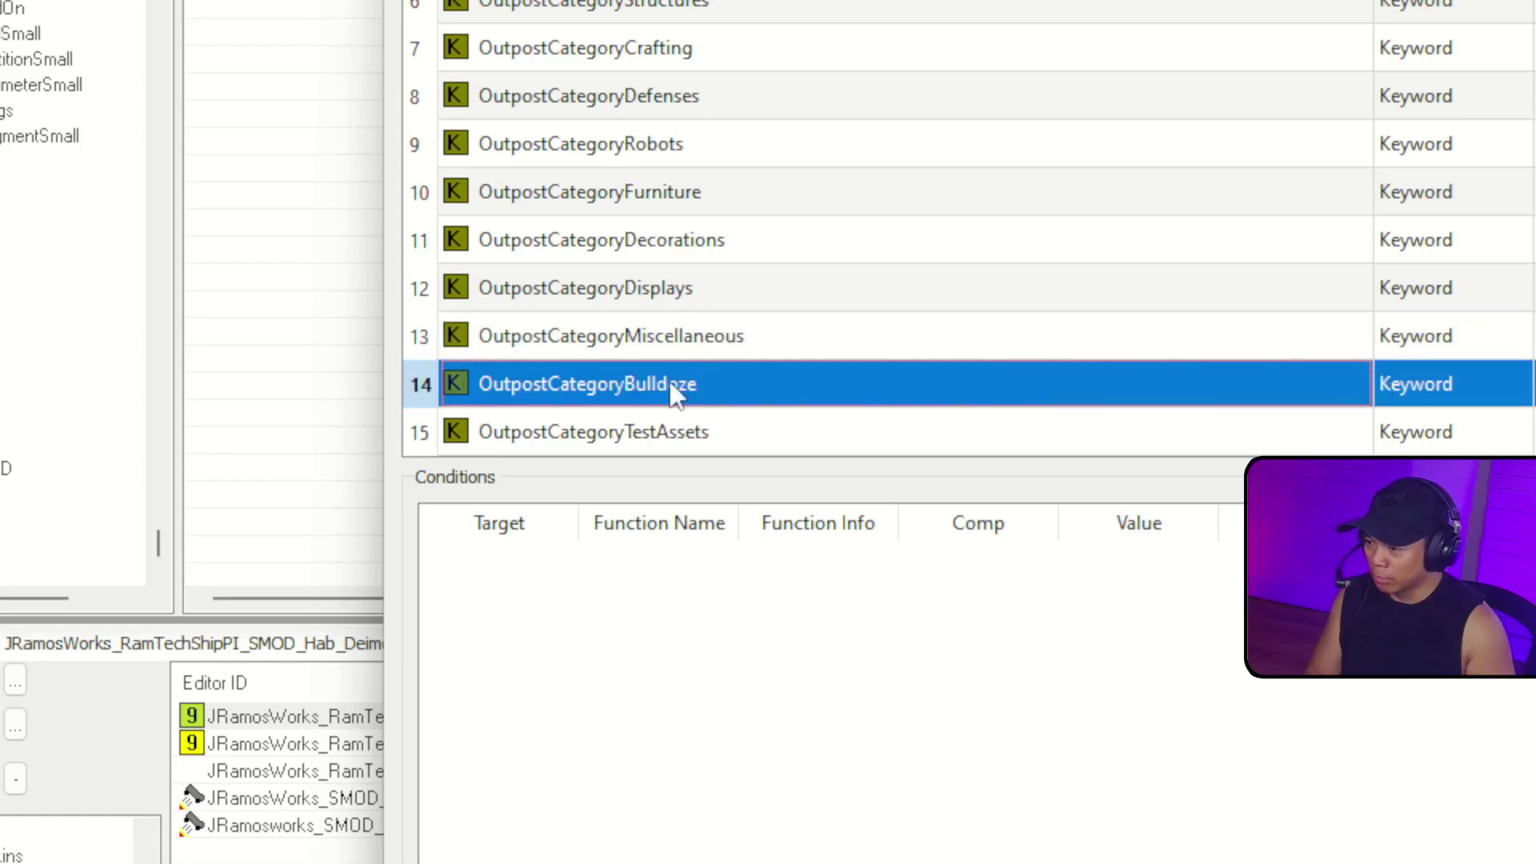
pyautogui.doubleClick(669, 381)
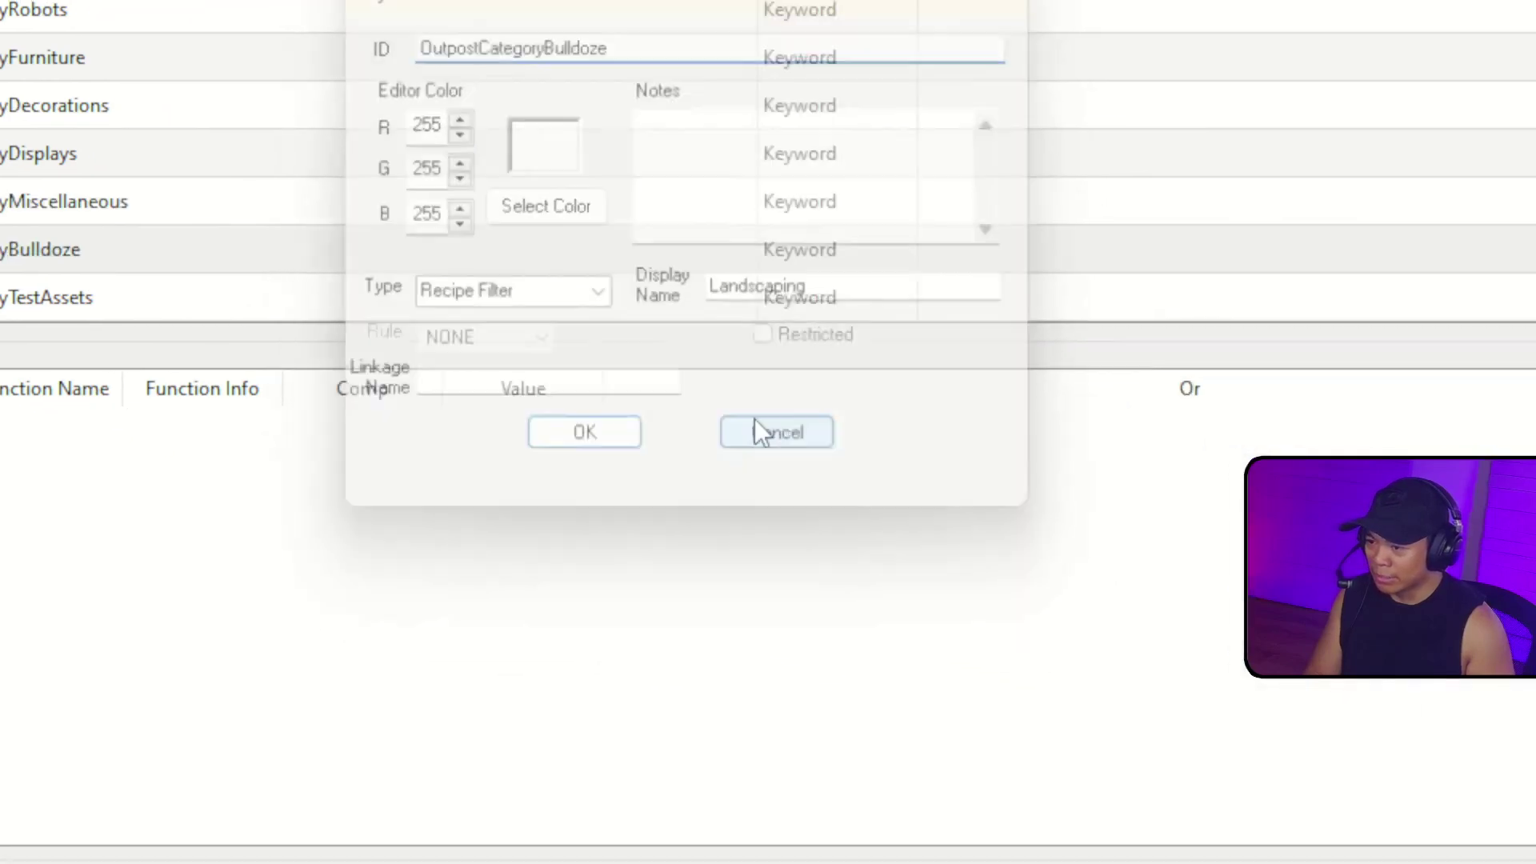
pyautogui.click(760, 430)
pyautogui.doubleClick(100, 304)
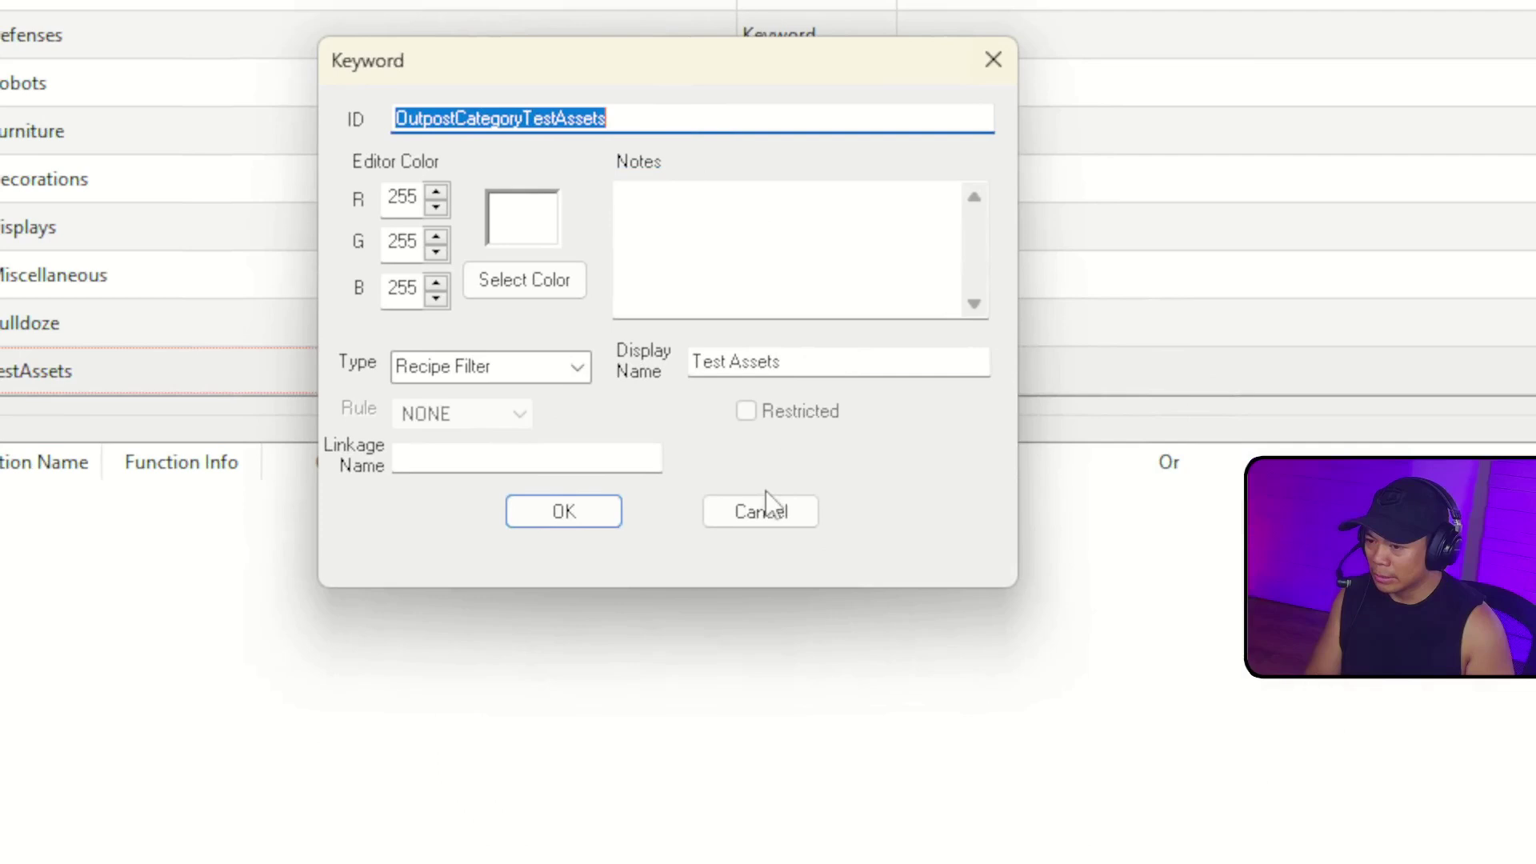
pyautogui.click(764, 505)
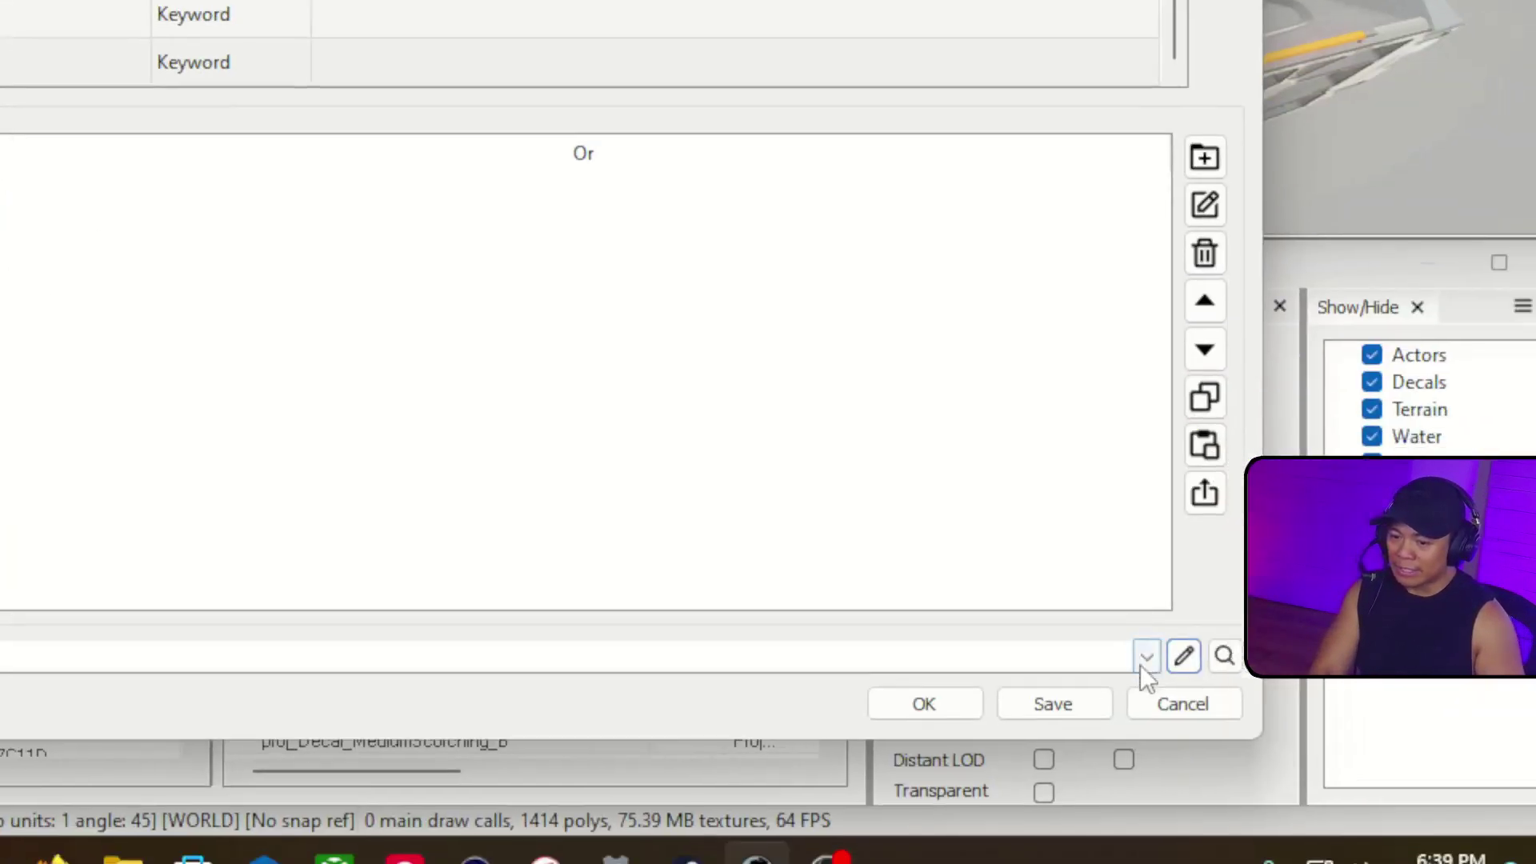
pyautogui.click(1184, 704)
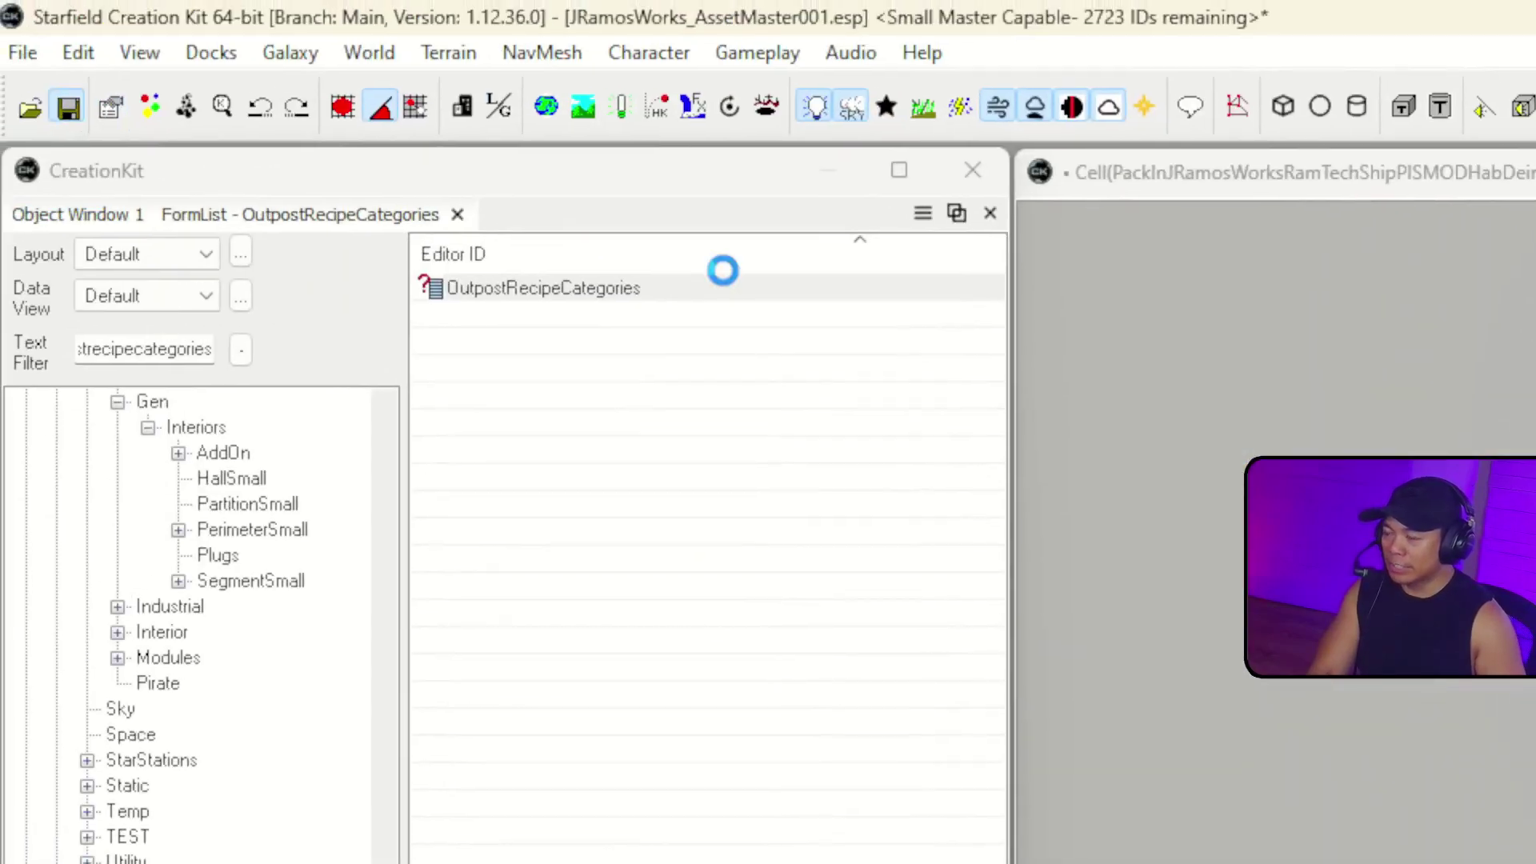
# - Switch to Starfield and enter the Ship Builder via the kiosk's View and modify ships option
pyautogui.hotkey('alt', 'Tab')
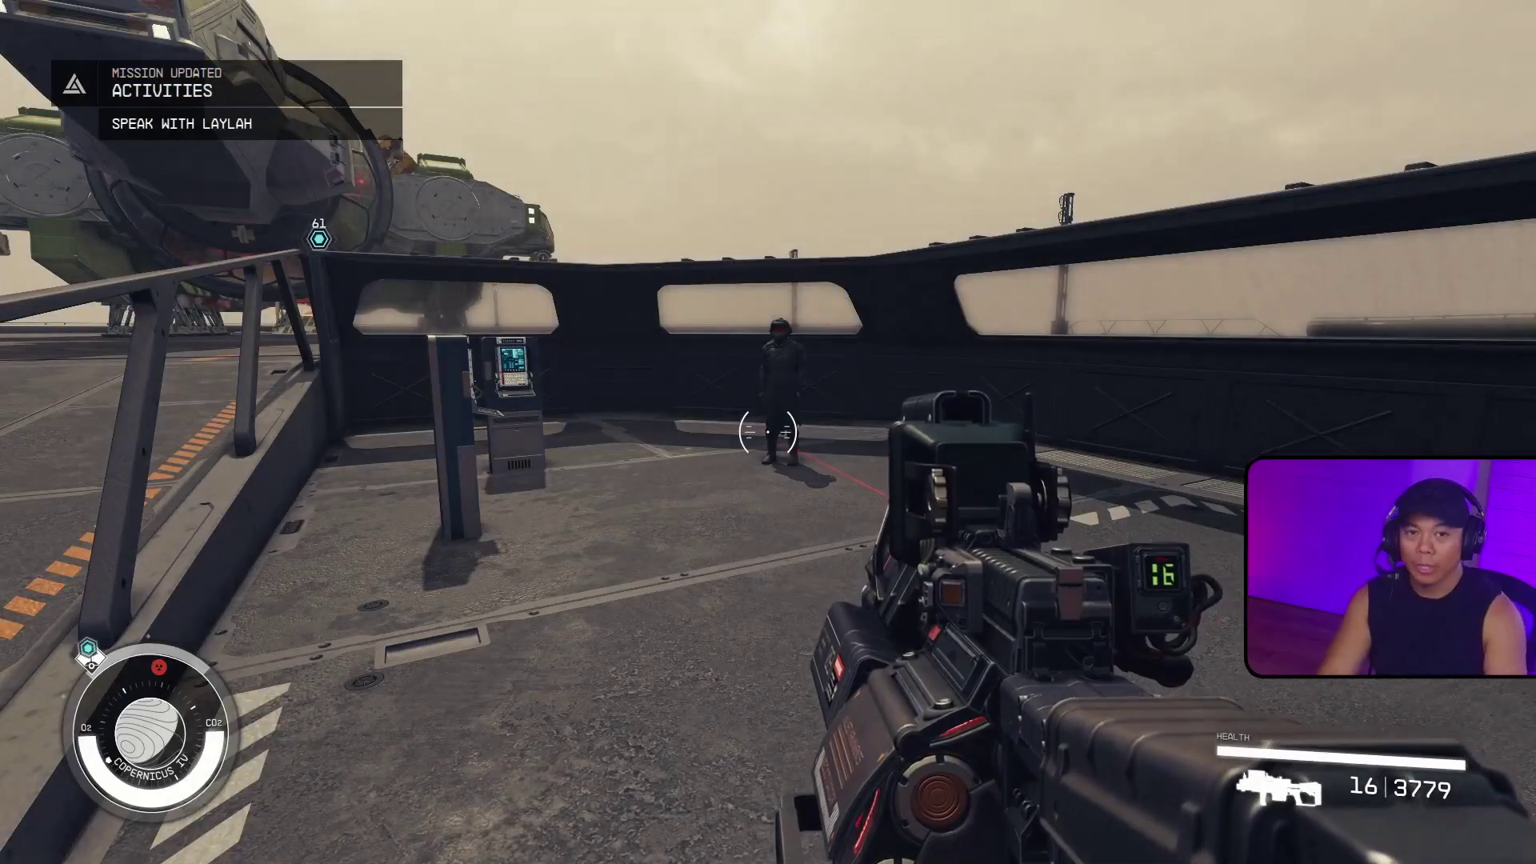
pyautogui.press('w')
pyautogui.press('e')
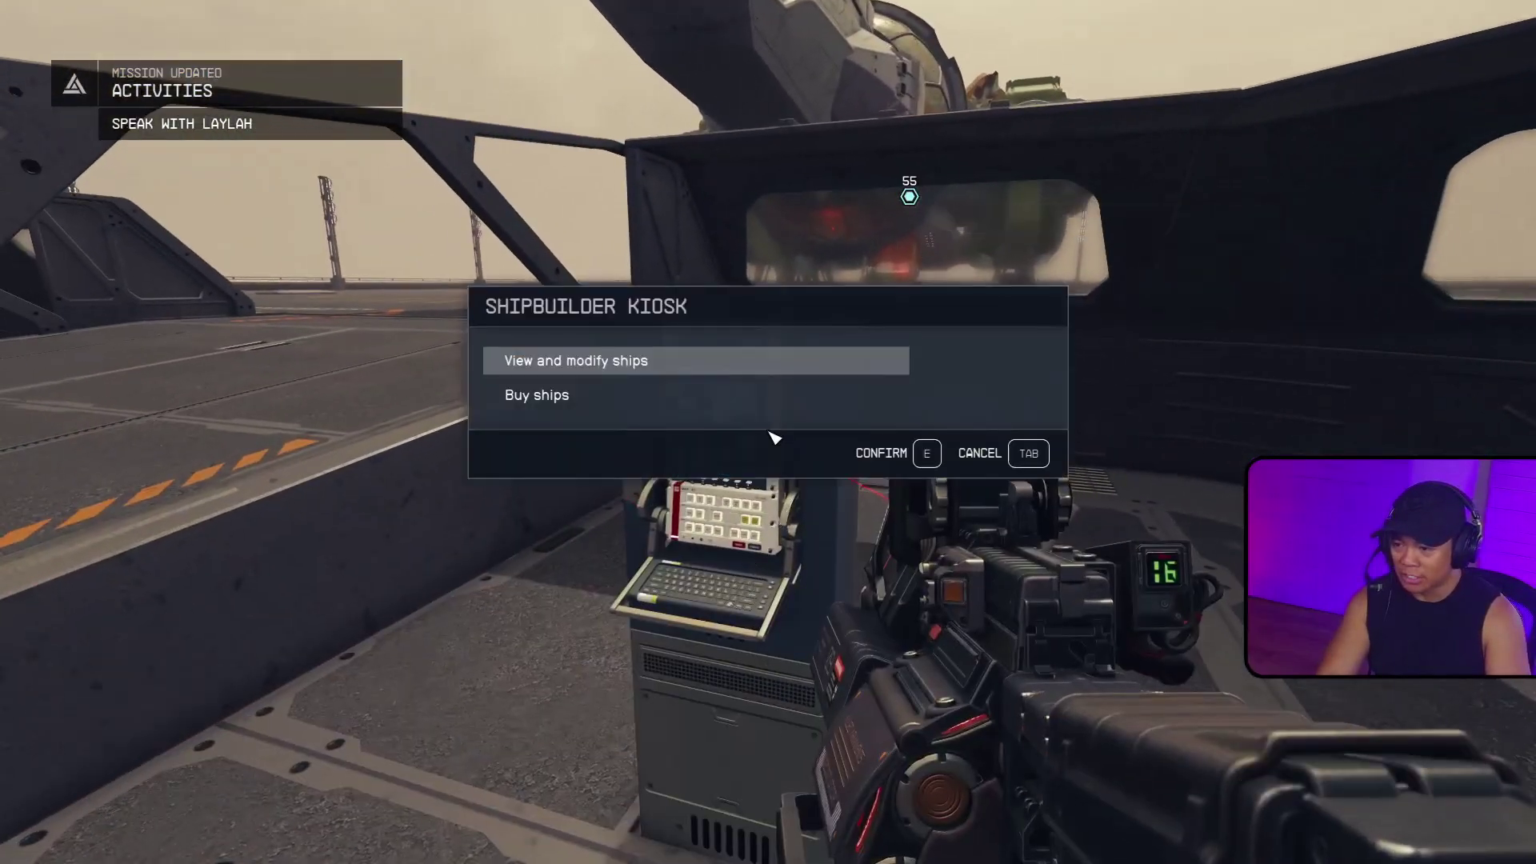
pyautogui.click(741, 366)
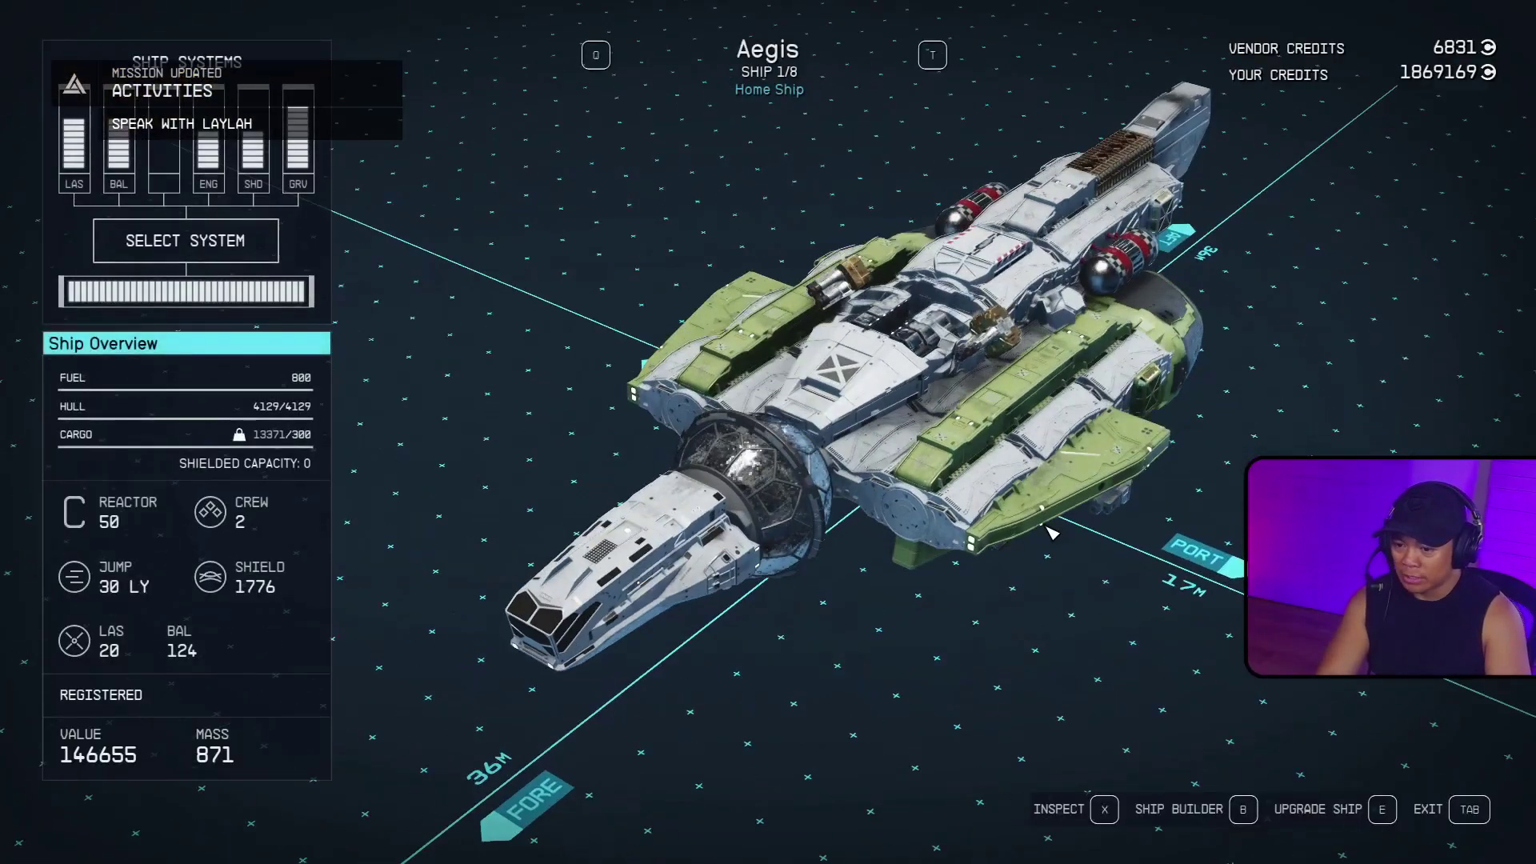
pyautogui.moveTo(896, 586)
pyautogui.press('b')
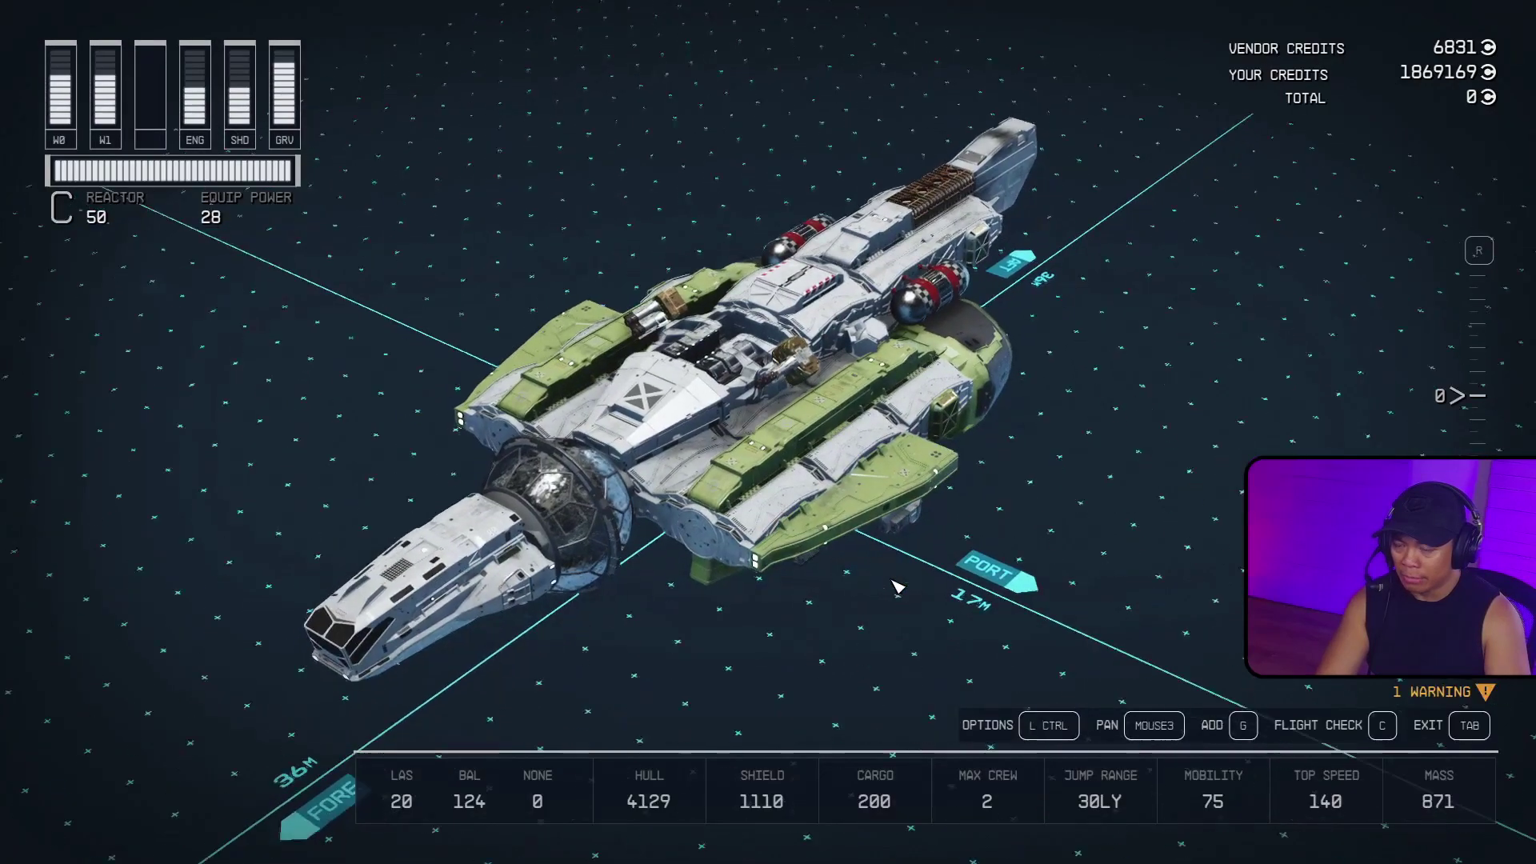
# - Cycle module categories to RamTech Habs, showing the RamTech/Deimos Control Station 1x1 at 1050 credits
pyautogui.click(761, 578)
pyautogui.press('t')
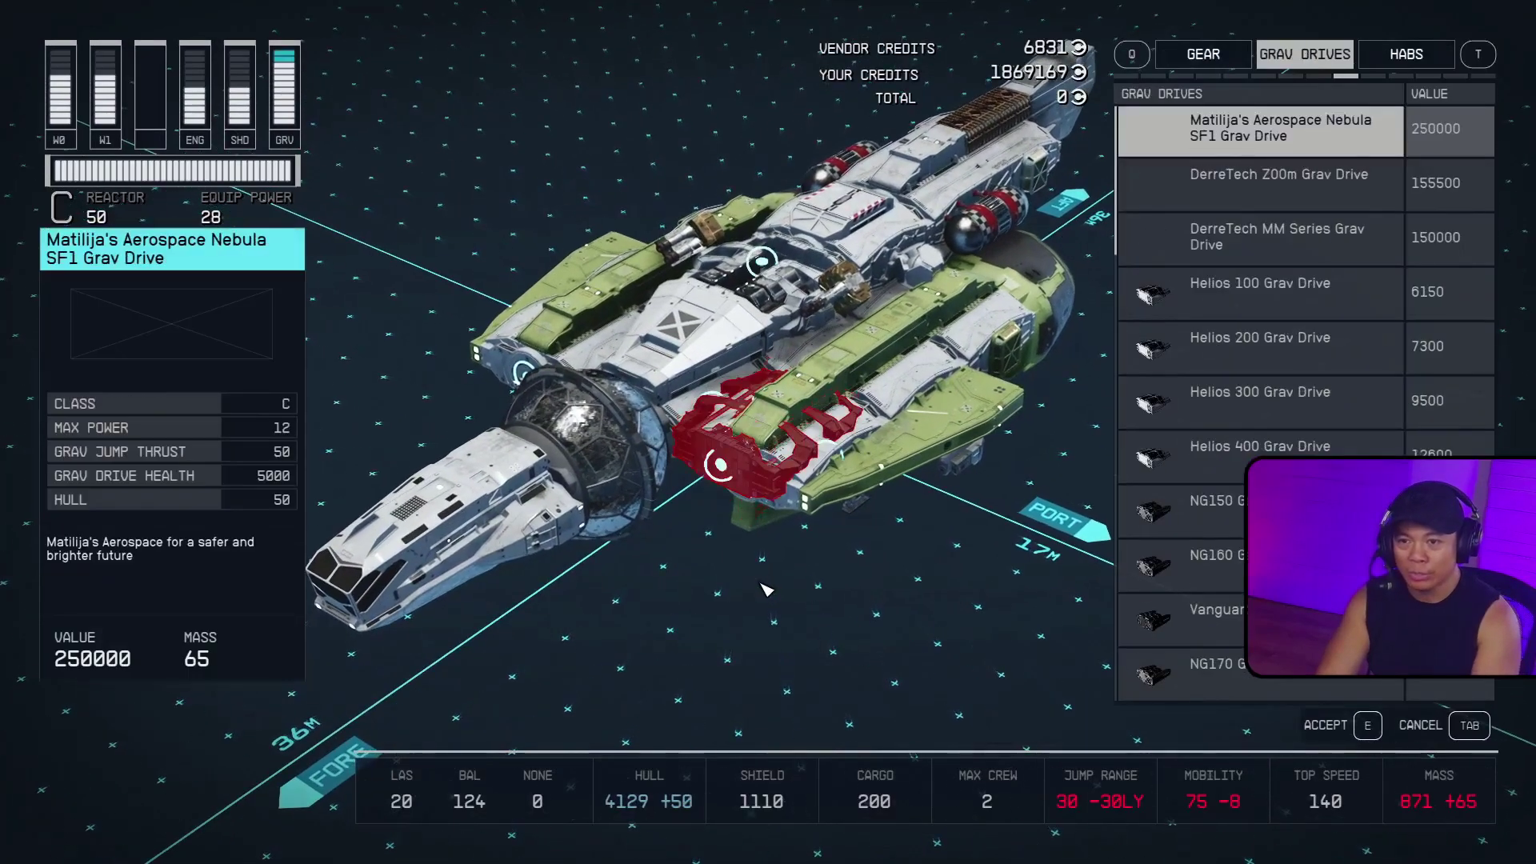
pyautogui.press('t')
pyautogui.press('q')
pyautogui.press('t')
pyautogui.scroll(-3, 766, 589)
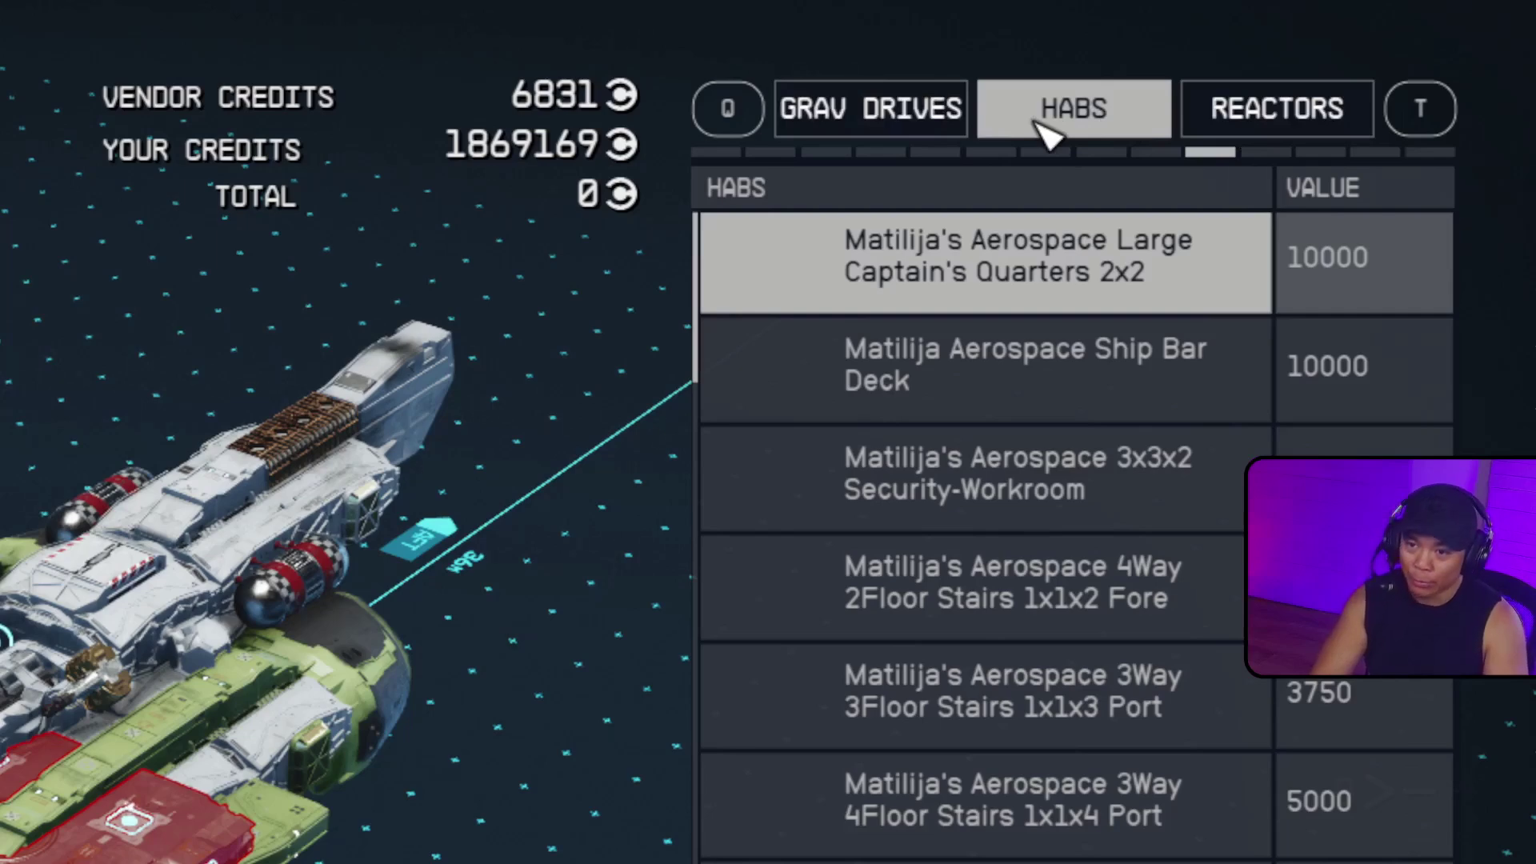
pyautogui.press('t')
pyautogui.press('t')
pyautogui.press('t')
pyautogui.press('t')
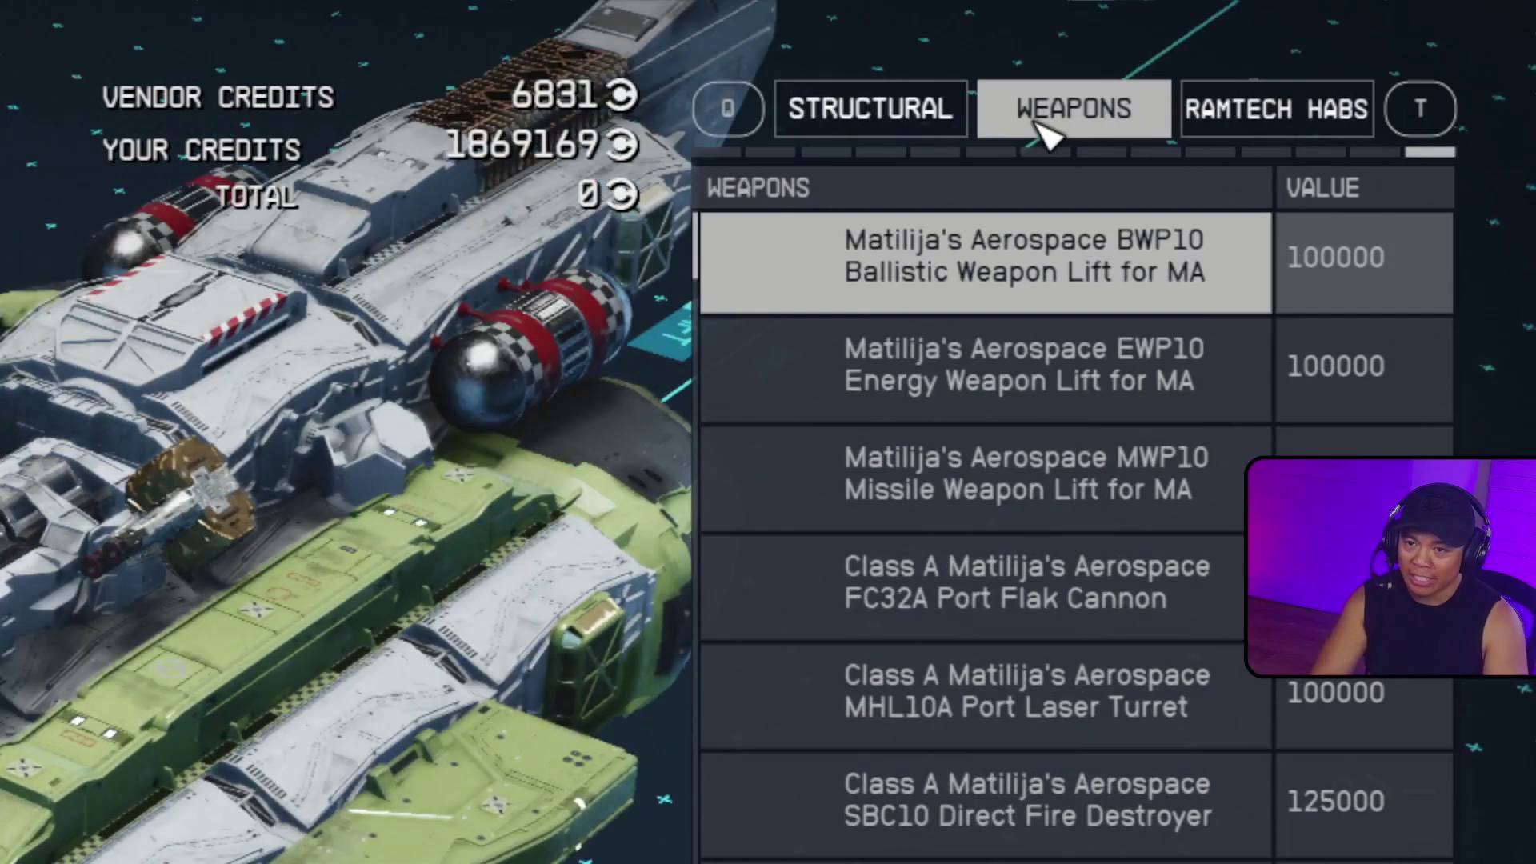
pyautogui.press('t')
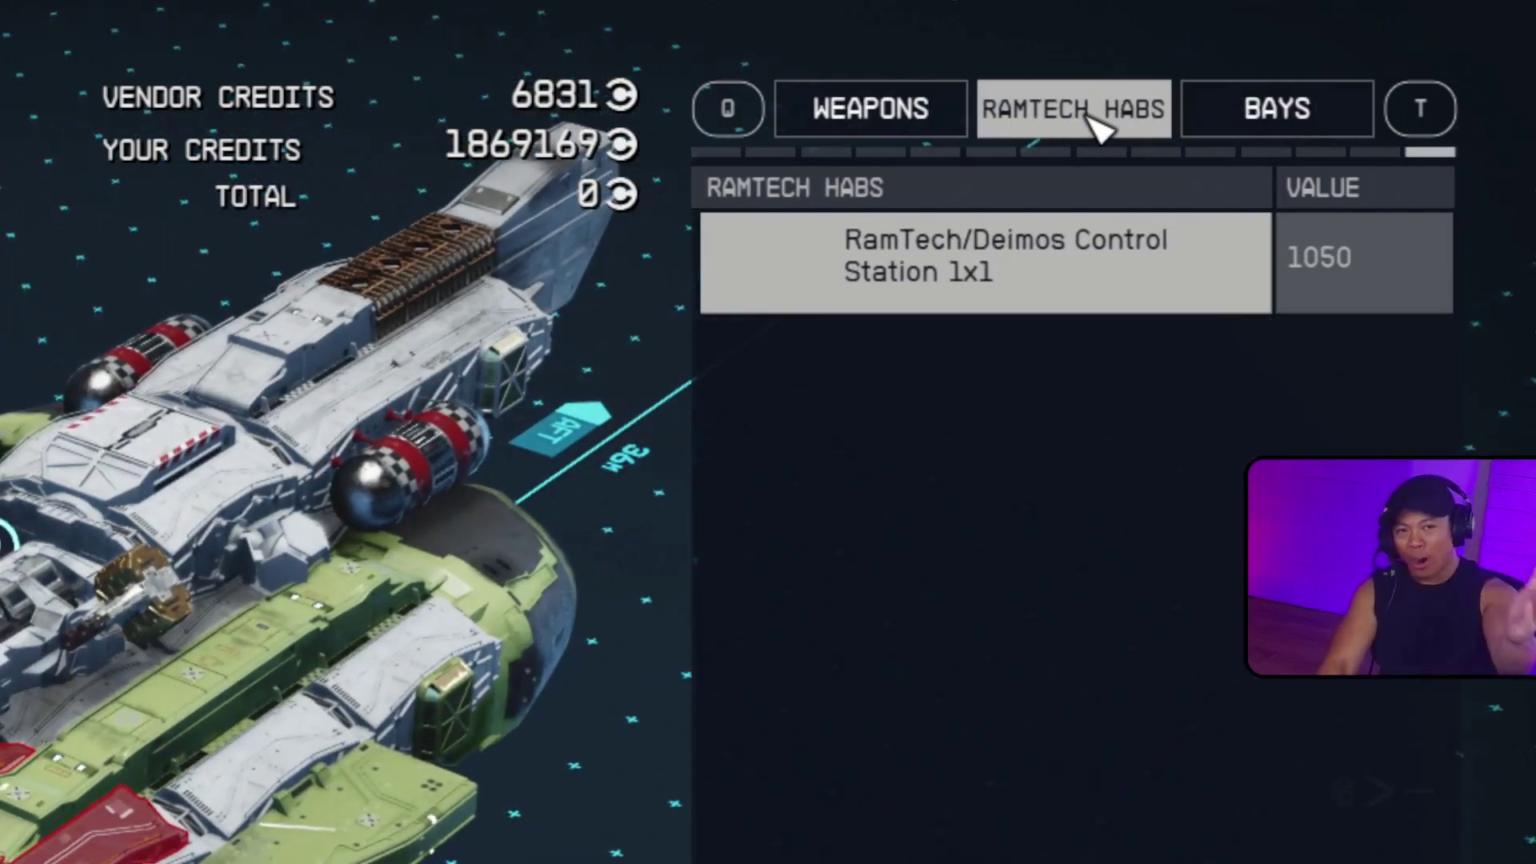